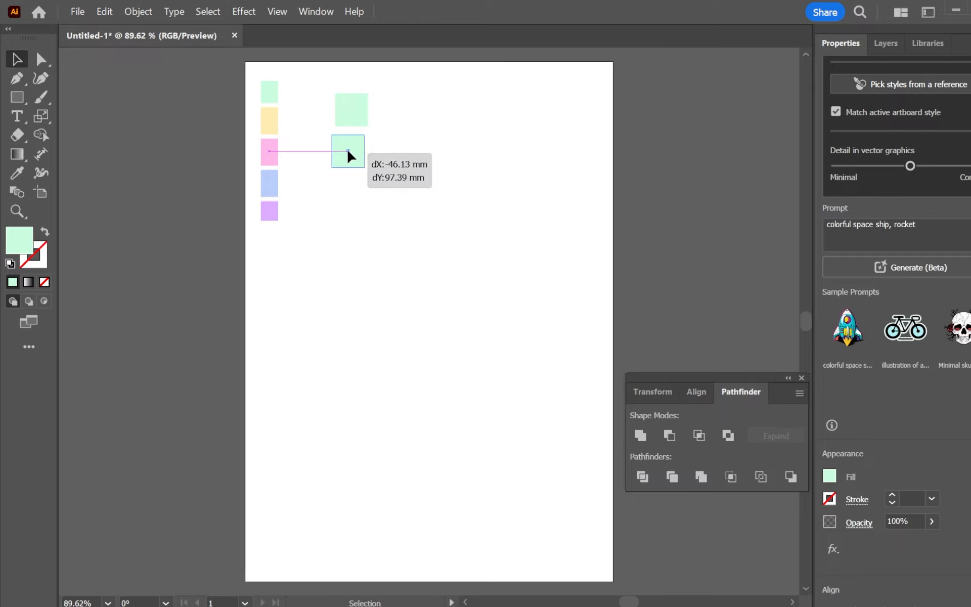
Paste copies of the mint green square and arrange them into an evenly spaced column of five squares.
key("ctrl+v")
left_click_drag(417, 309, 341, 182)
key("ctrl+v")
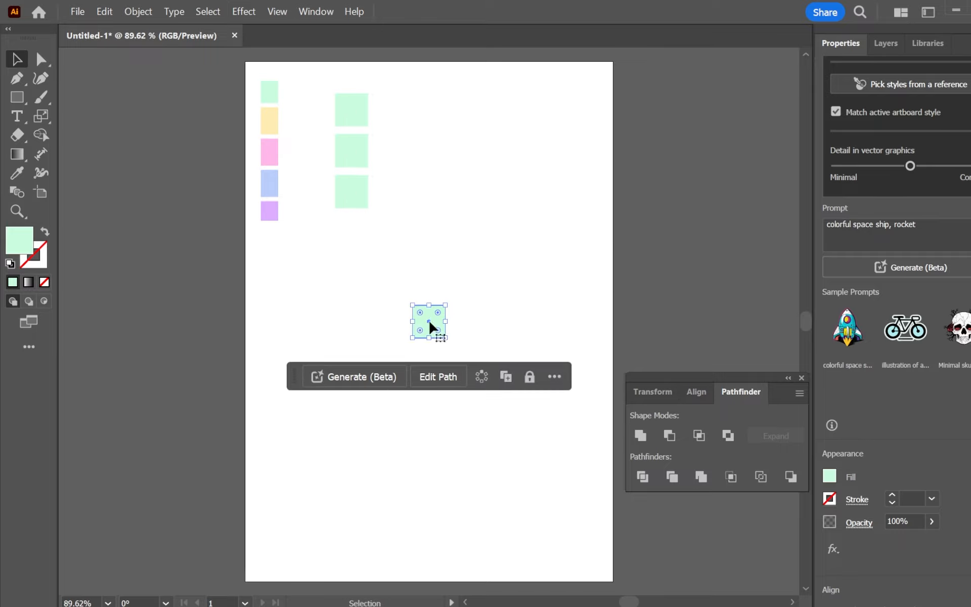
left_click_drag(434, 329, 349, 271)
key("ctrl+v")
Recolor the second square yellow and the third square pink by sampling the reference palette image with the Eyedropper.
left_click(350, 158)
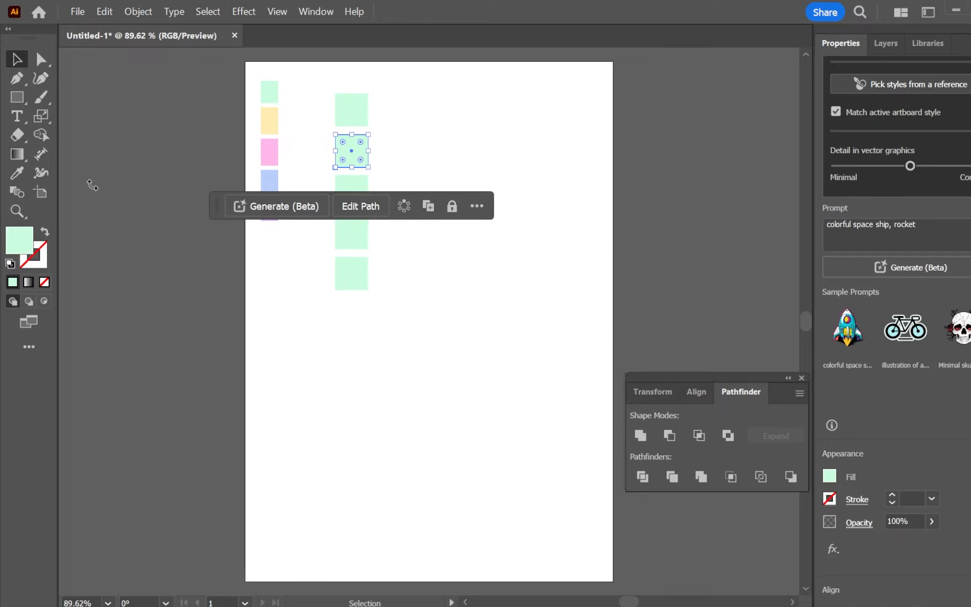
left_click(17, 173)
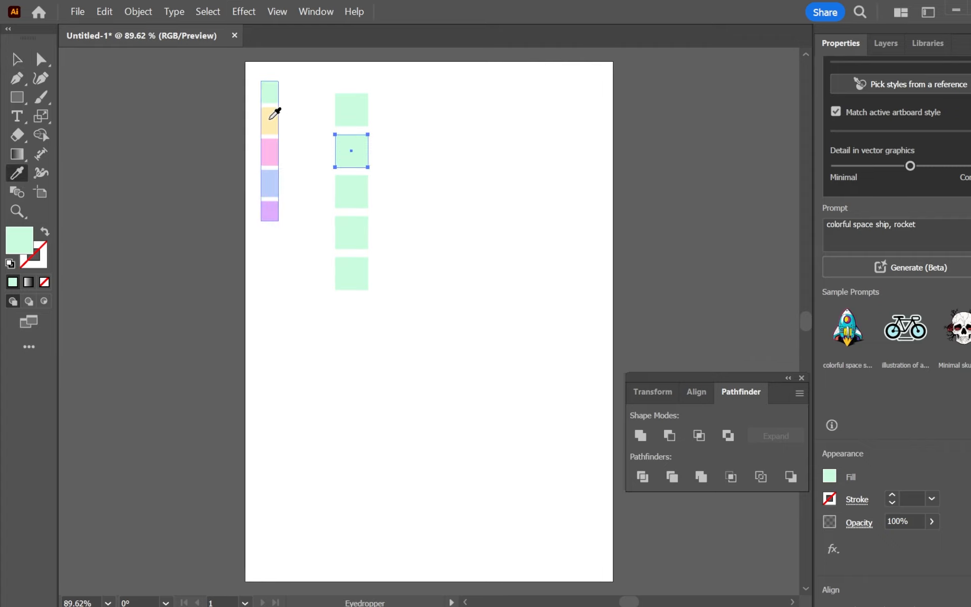
left_click(17, 59)
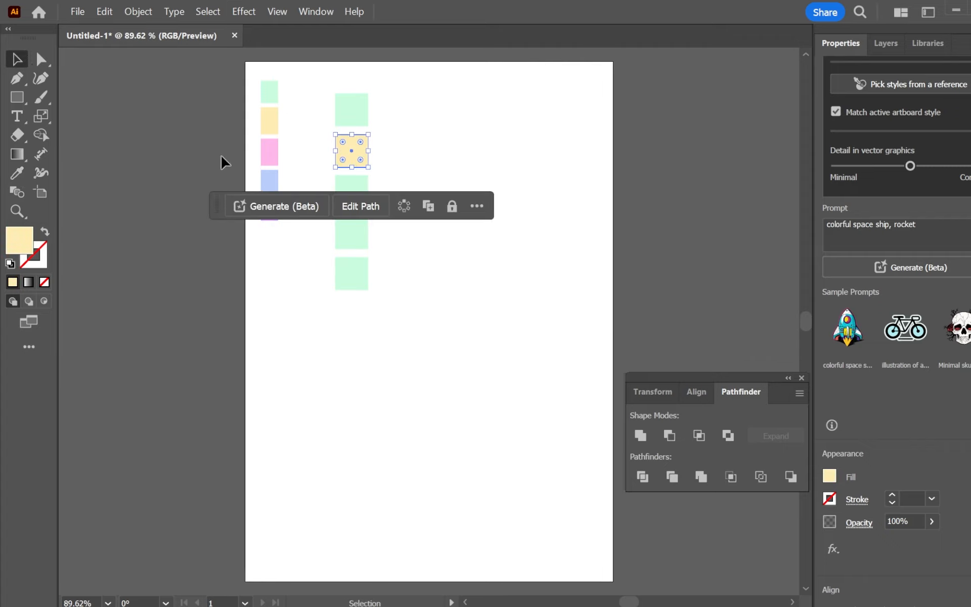
left_click(349, 189)
left_click(16, 172)
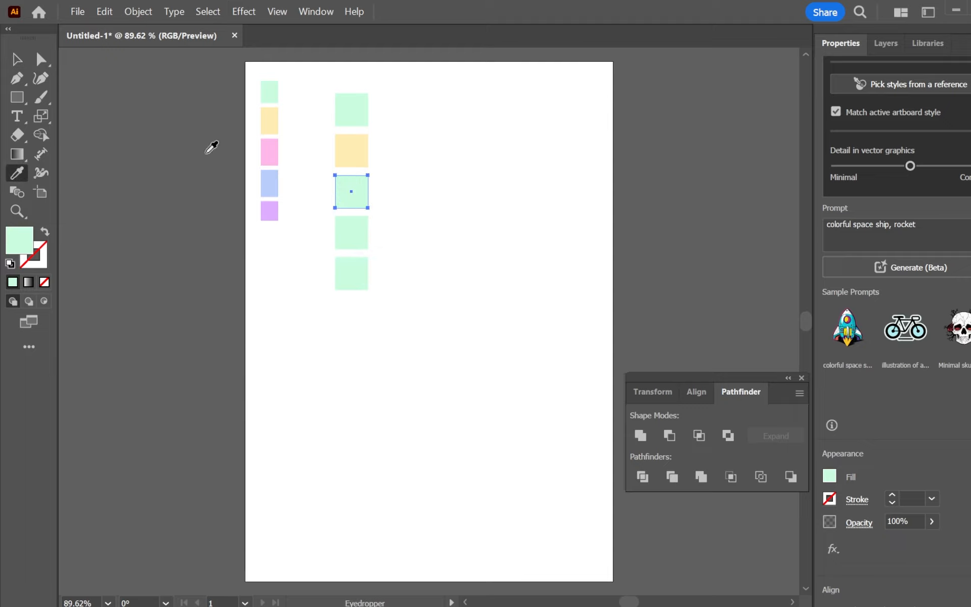
left_click(266, 144)
left_click(17, 59)
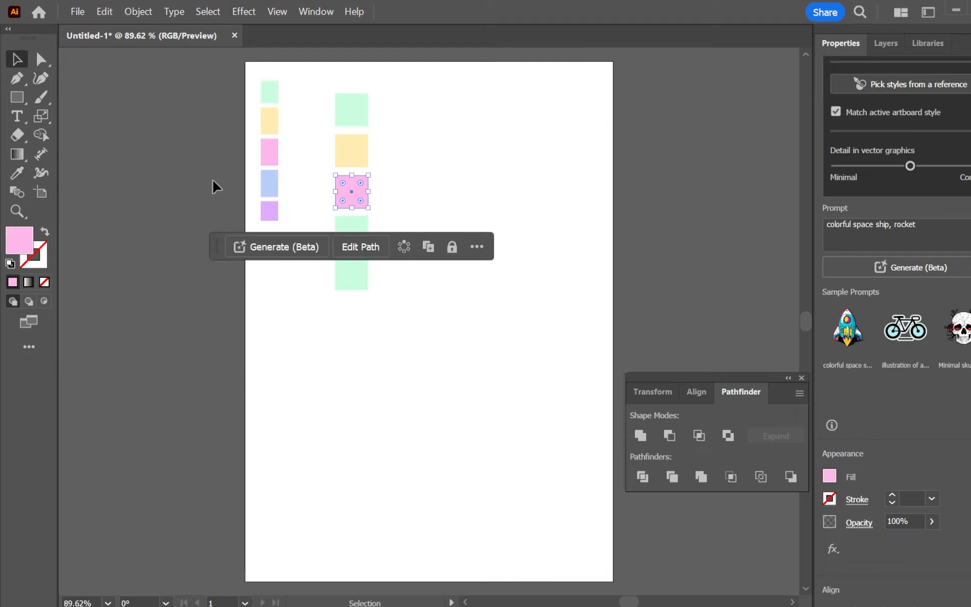
Recolor the fourth square blue and the fifth square purple by sampling the reference palette image.
left_click(351, 233)
left_click(18, 173)
left_click(269, 183)
left_click(17, 60)
left_click(351, 273)
left_click(17, 173)
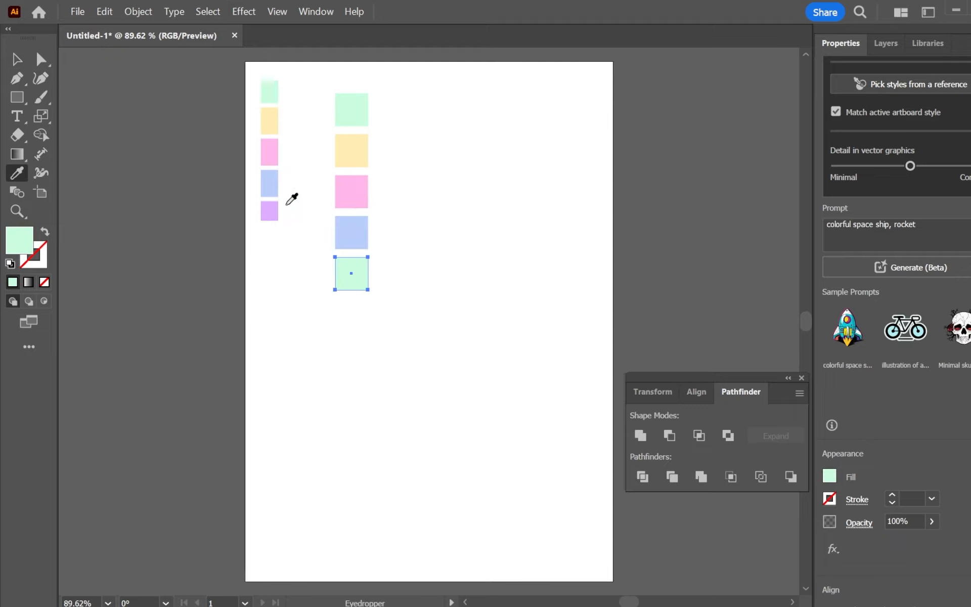
left_click(269, 210)
key("v")
left_click(188, 213)
Delete the reference palette image and move the column of five squares to the artboard's upper-left corner.
left_click(270, 203)
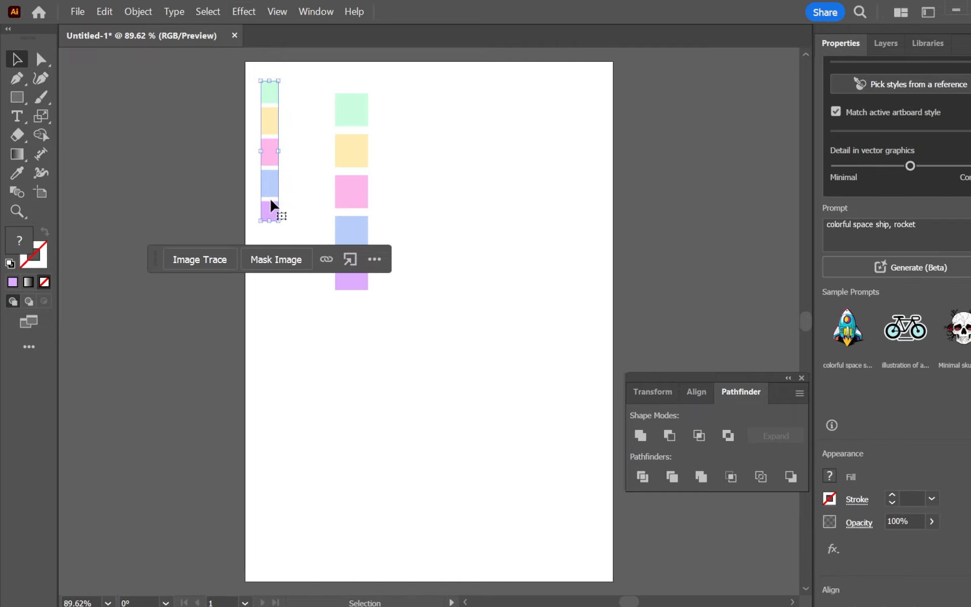
key("Delete")
left_click_drag(414, 319, 279, 92)
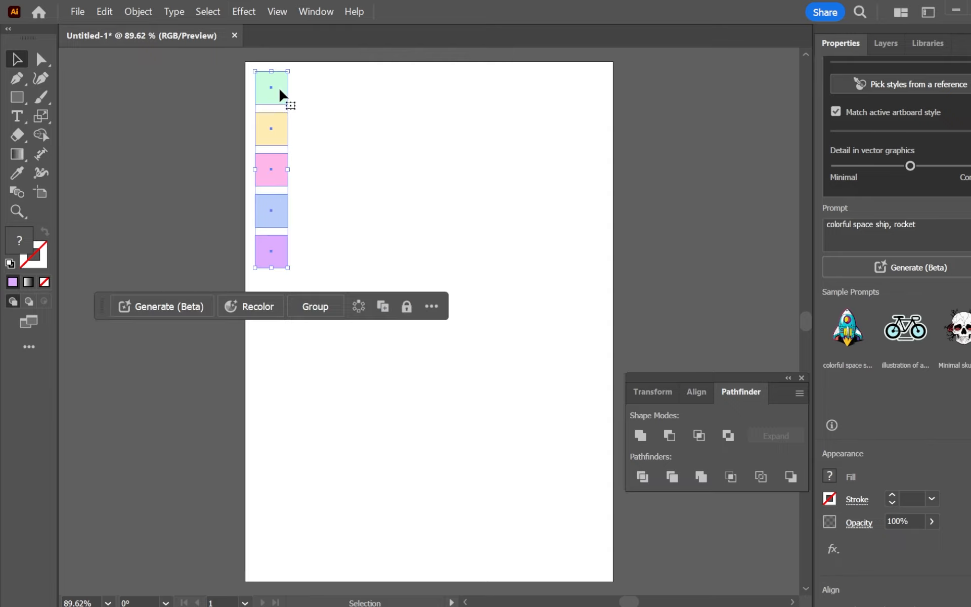
Duplicate the column of five squares and place the copy directly beside the original, aligned with its rows.
key("ctrl+c")
key("ctrl+v")
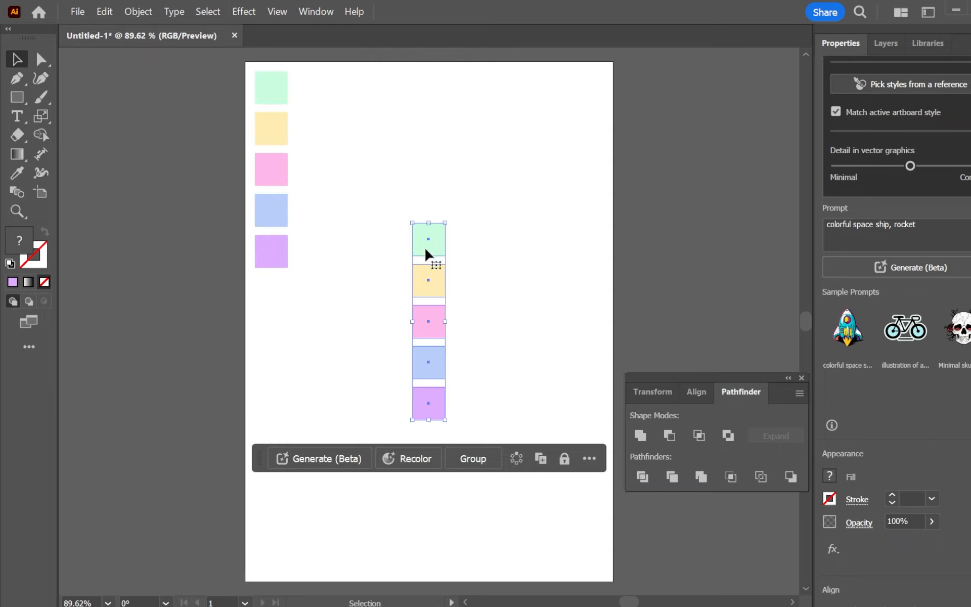
left_click_drag(424, 256, 305, 100)
left_click(388, 114)
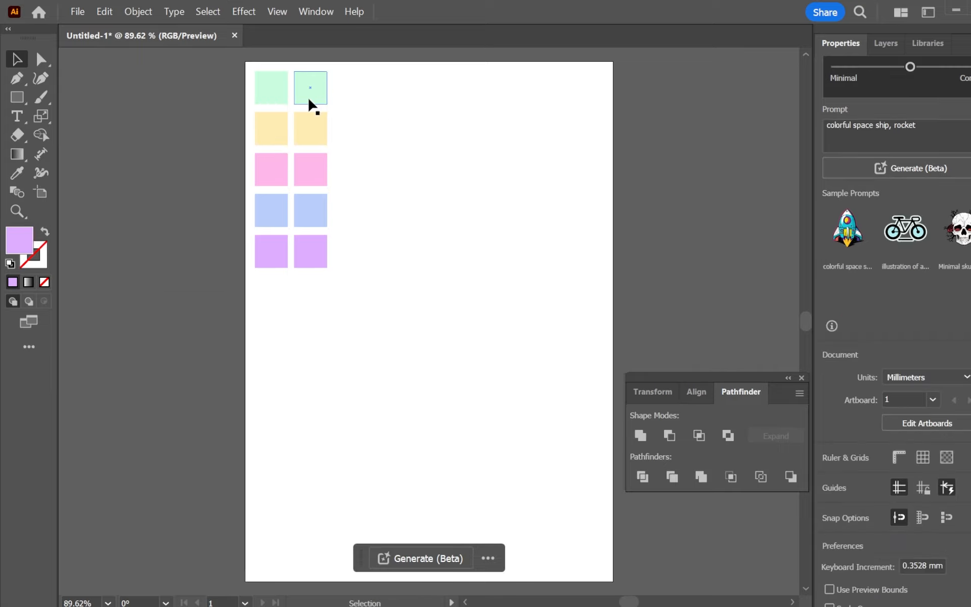
Darken the fill of the duplicated mint square to a muted green, hex 578269.
left_click(310, 101)
double_click(22, 237)
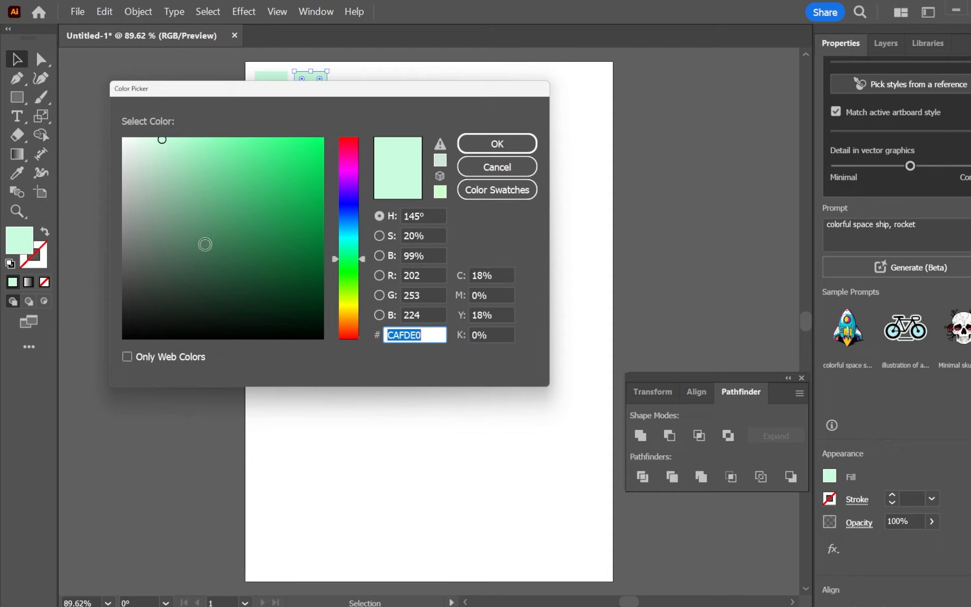
left_click_drag(212, 111, 209, 160)
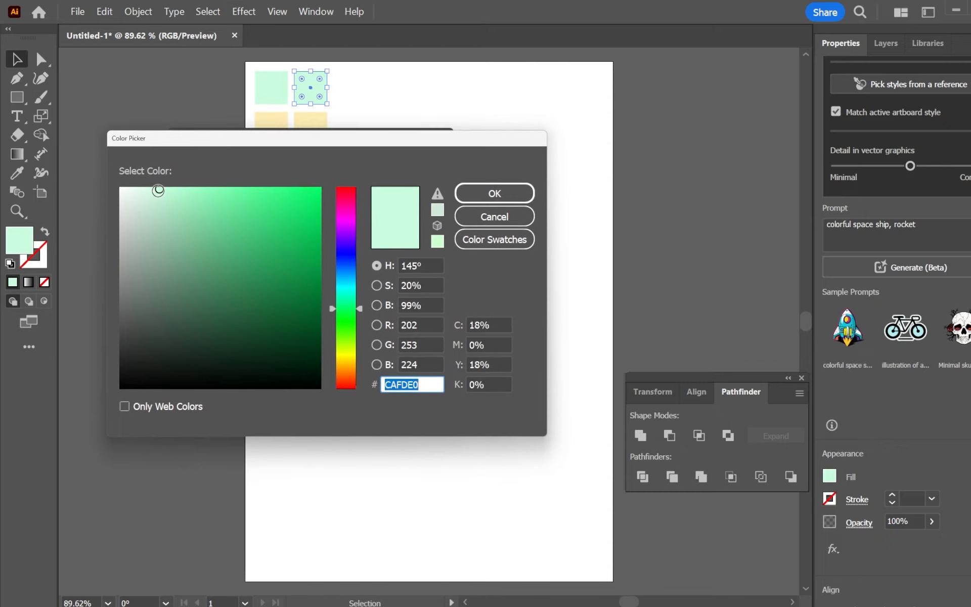
left_click_drag(159, 190, 185, 285)
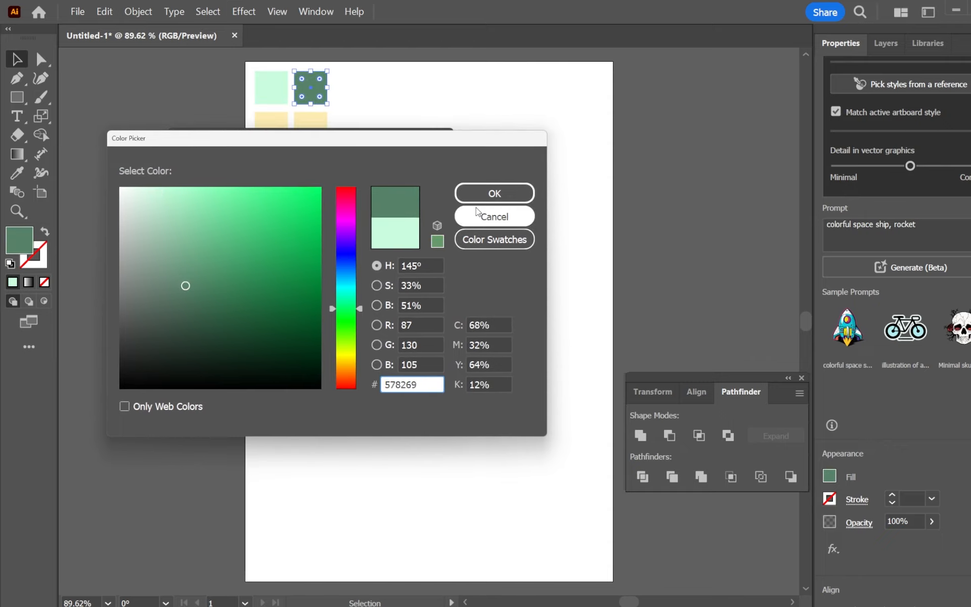
left_click(493, 194)
Darken the duplicated yellow square to a muted olive brown and the duplicated pink square to a muted mauve.
left_click(303, 120)
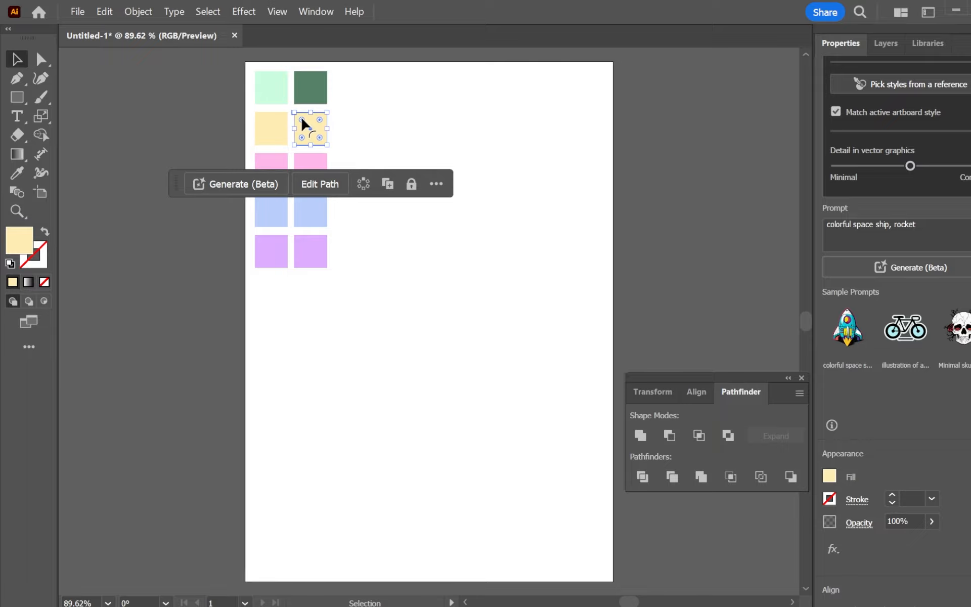
double_click(22, 242)
left_click(195, 265)
left_click(492, 194)
left_click(324, 154)
double_click(21, 241)
left_click(191, 255)
left_click(524, 194)
Darken the duplicated blue square to a slate blue and the duplicated purple square to a deep purple.
left_click(310, 210)
double_click(21, 240)
left_click(182, 266)
left_click(494, 194)
left_click(310, 251)
double_click(22, 242)
left_click(198, 287)
left_click(494, 193)
left_click(274, 300)
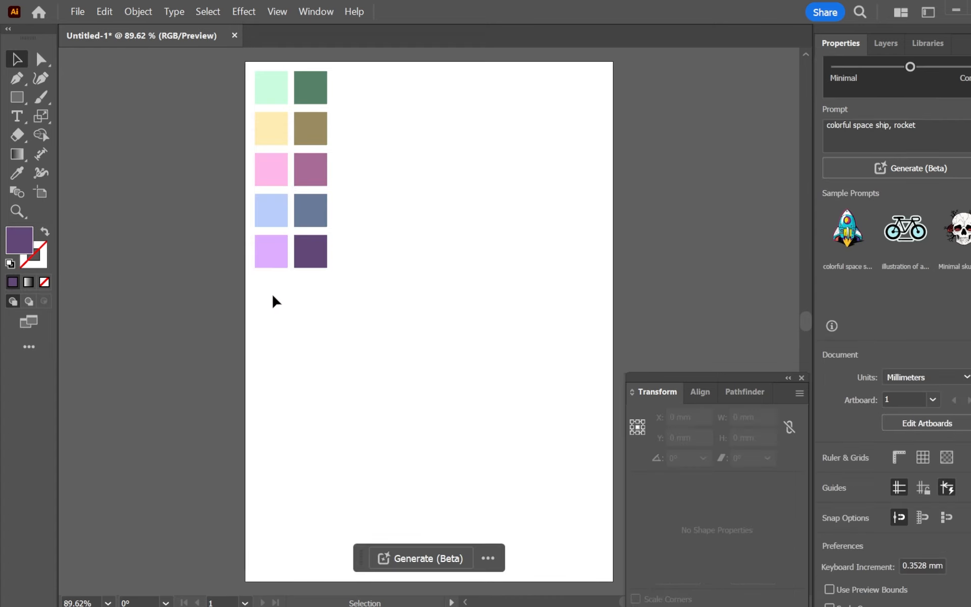
Create a color group named "Pastel Colours" from the column of five light squares.
left_click_drag(271, 66, 271, 65)
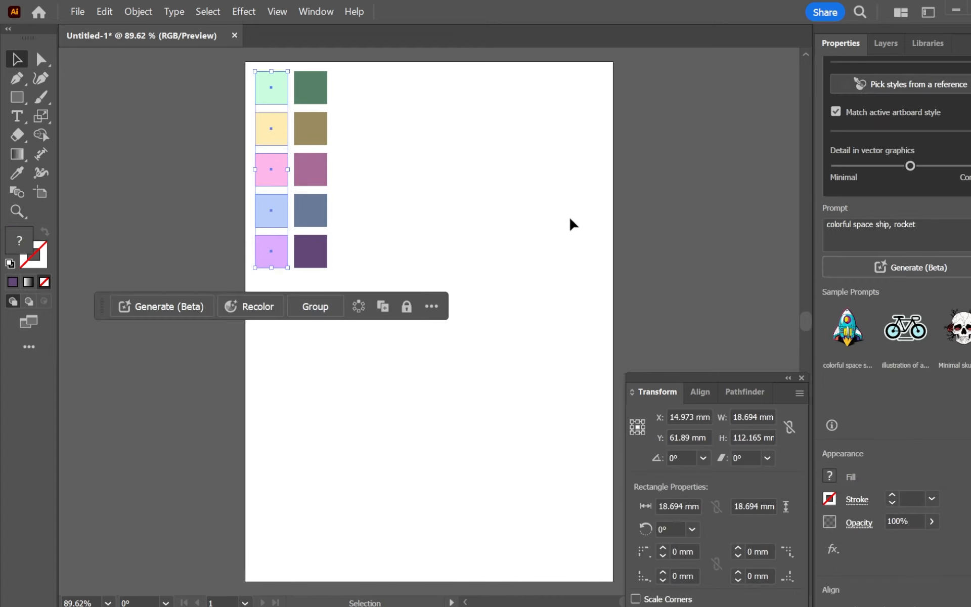
left_click(830, 477)
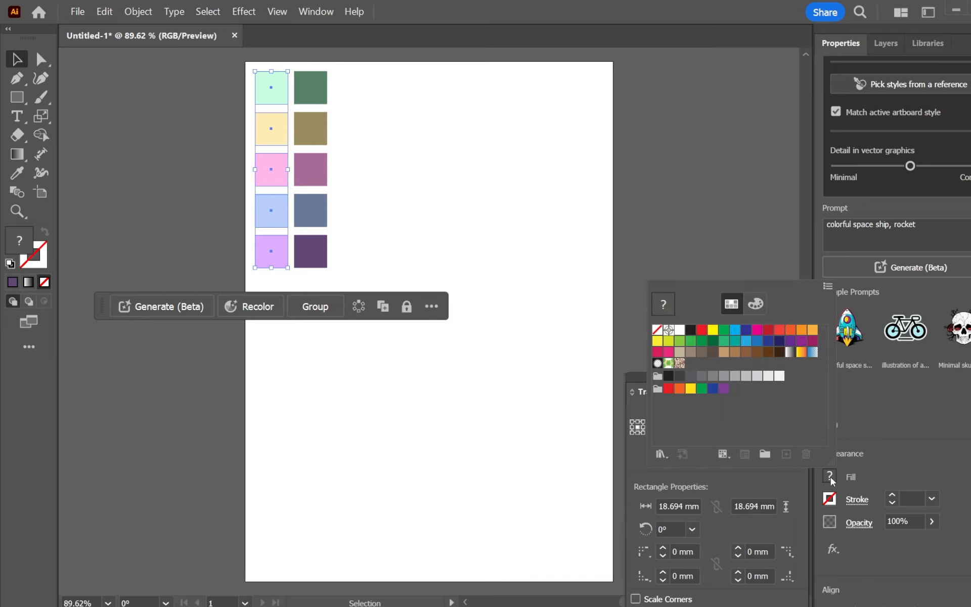
left_click(765, 454)
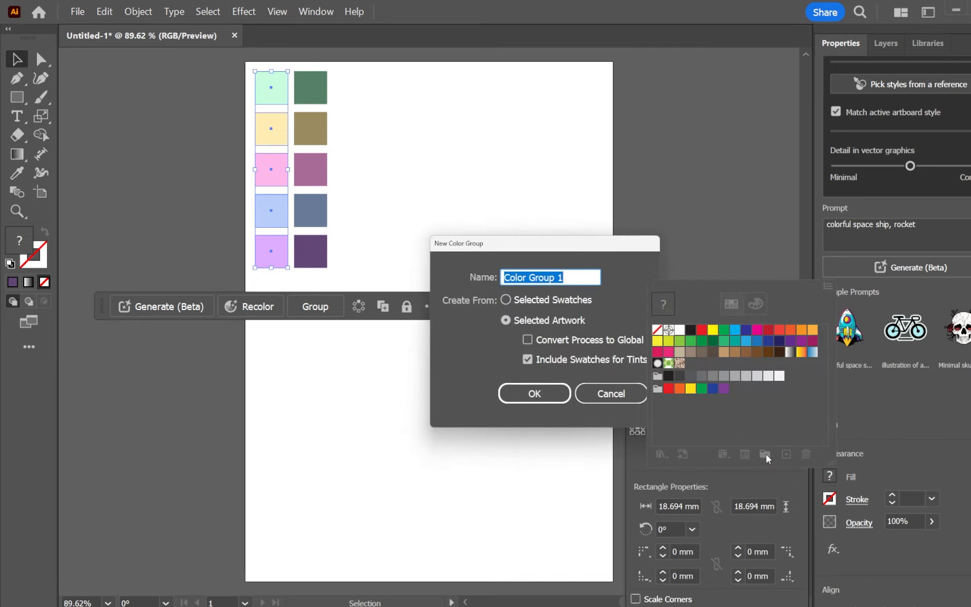
type("Pastel Colours")
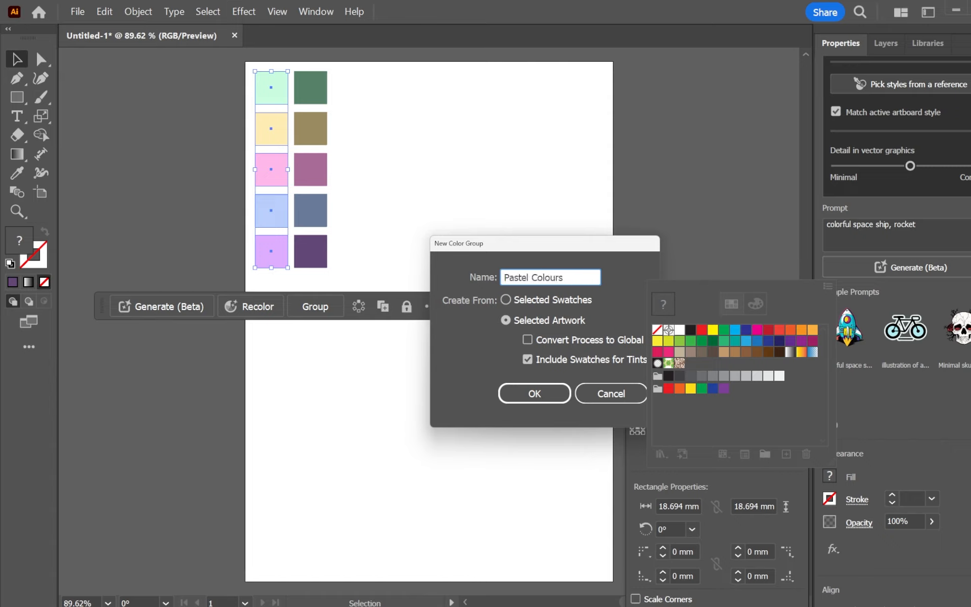
left_click(526, 393)
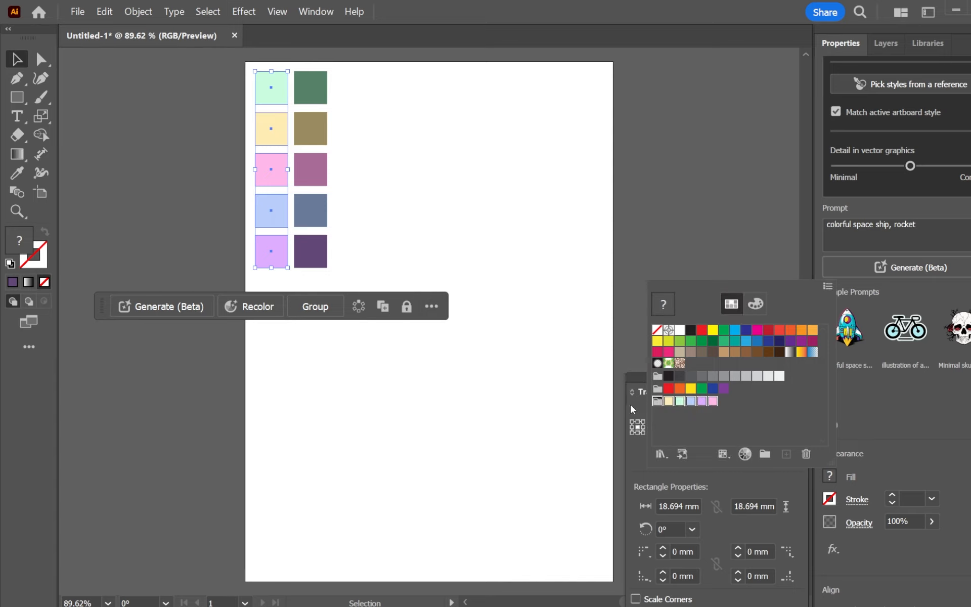
left_click(697, 419)
left_click(357, 266)
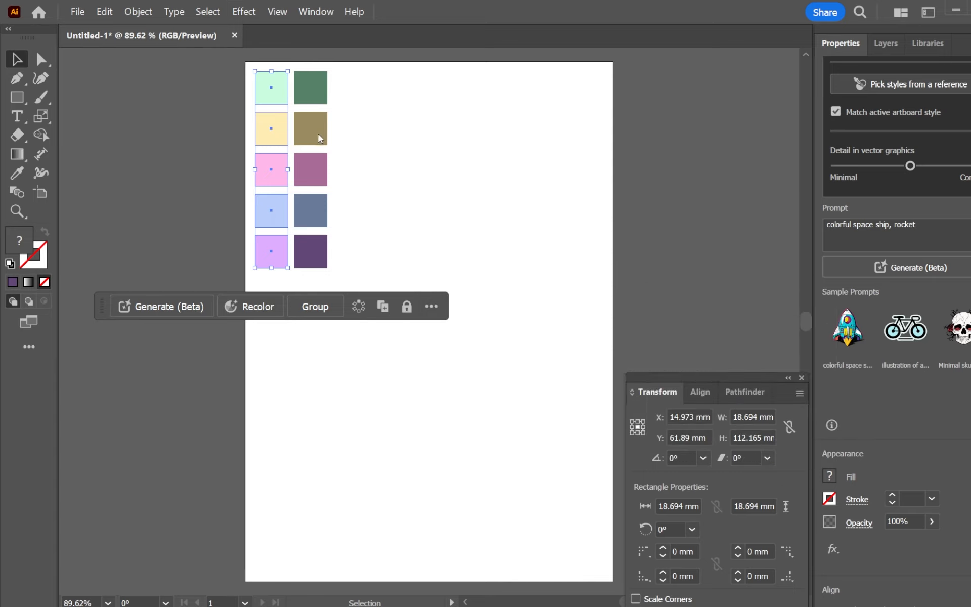
Create a color group named "Shaders" from the column of five dark squares.
left_click_drag(344, 81, 309, 276)
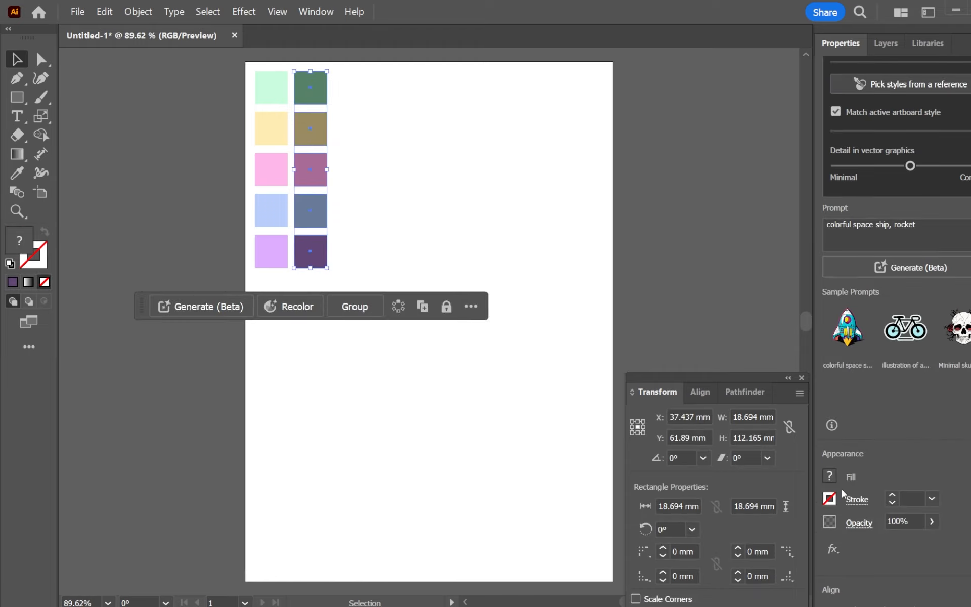
left_click(829, 476)
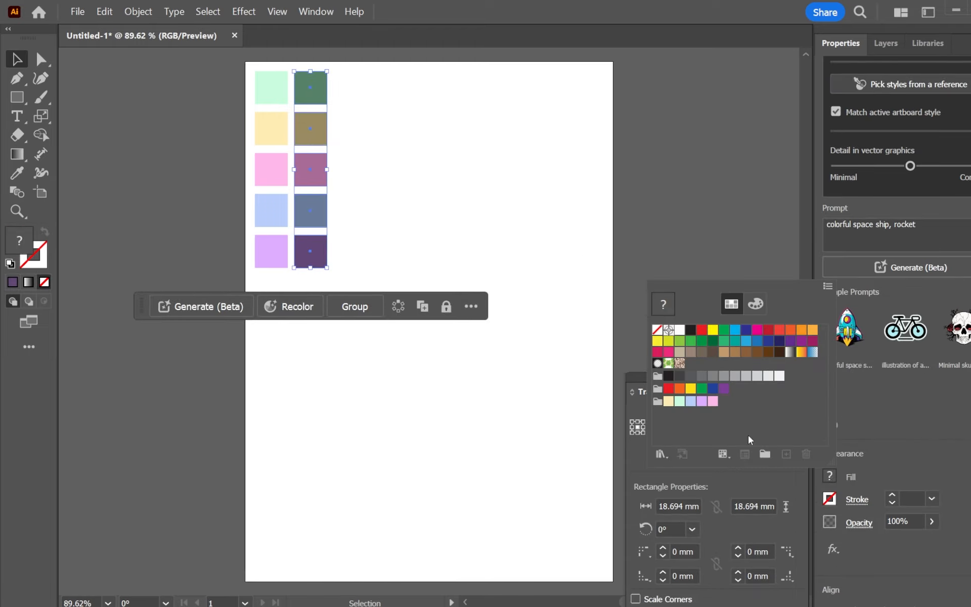
left_click(764, 454)
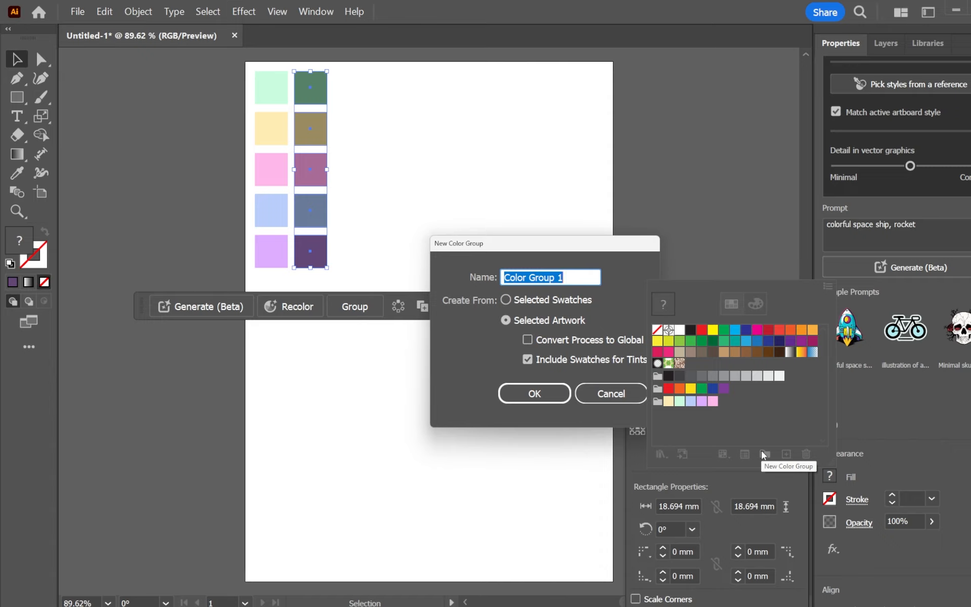
type("Shaders")
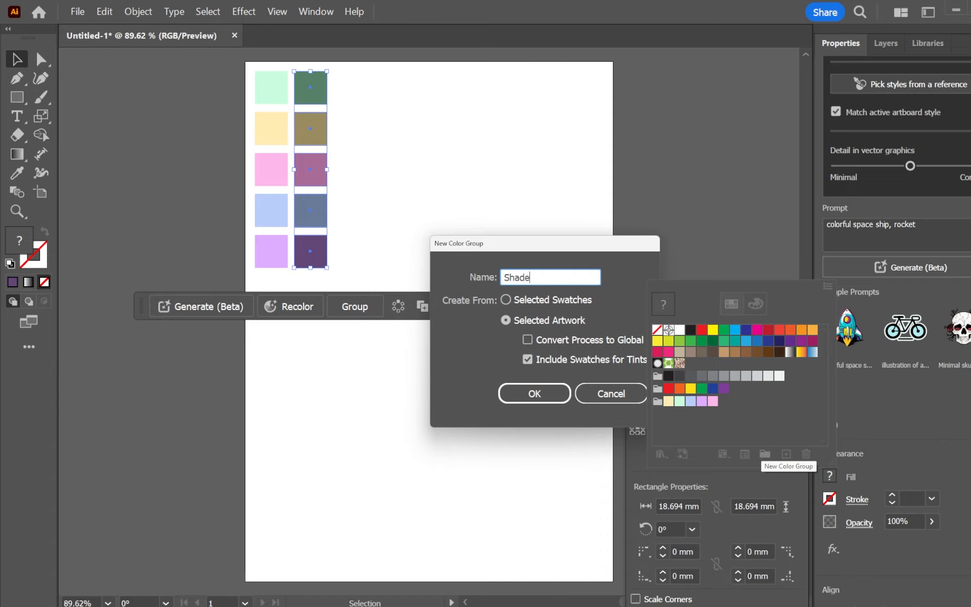
left_click(535, 394)
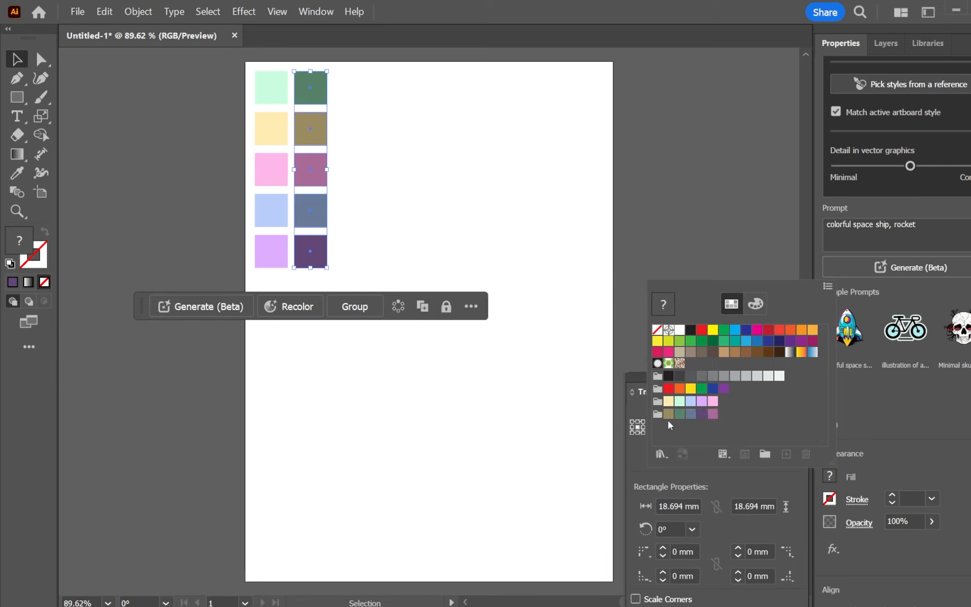
Delete all the light and dark color squares from the artboard.
left_click(348, 267)
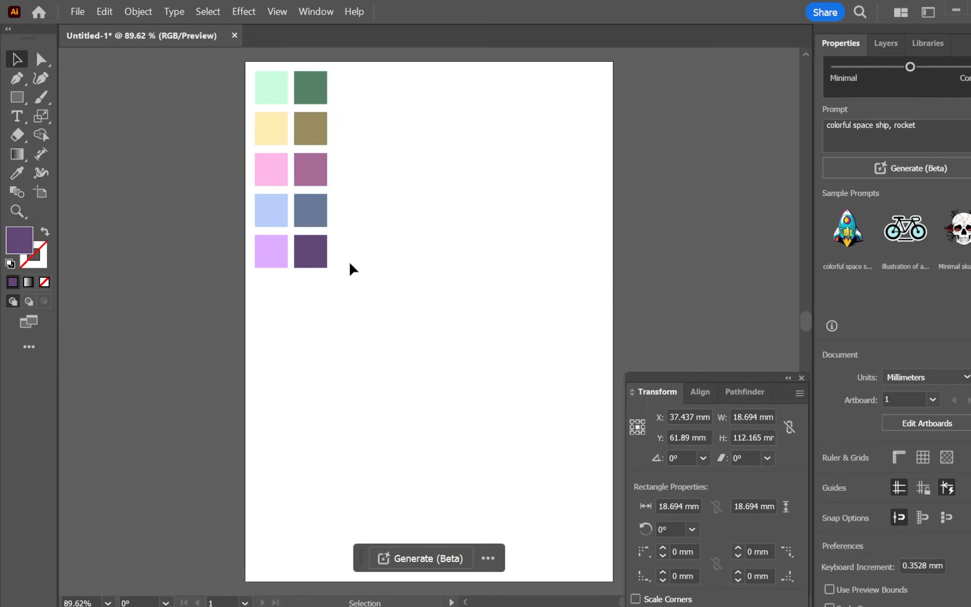
left_click_drag(253, 98, 245, 65)
key("Delete")
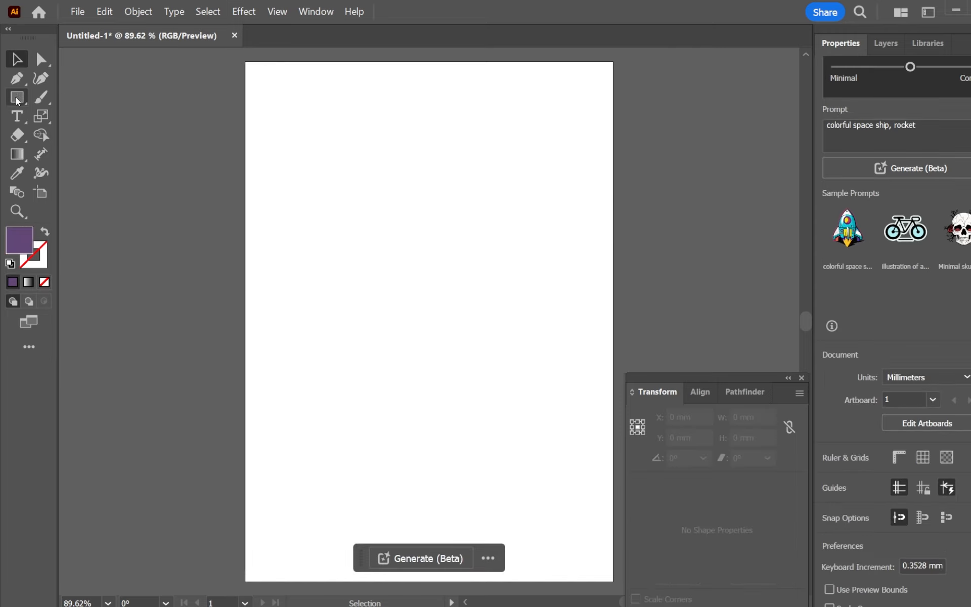
Draw an ellipse about 110 mm wide and 124 mm high near the artboard's centre and fill it with the pastel purple swatch.
left_click_drag(17, 101, 78, 119)
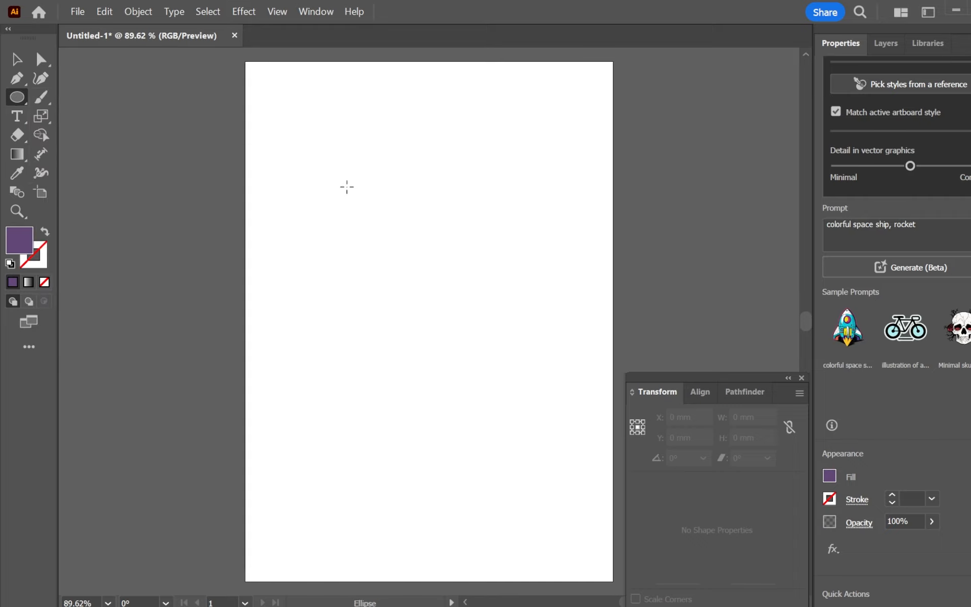
left_click_drag(345, 186, 538, 403)
left_click_drag(442, 295, 416, 293)
left_click(830, 476)
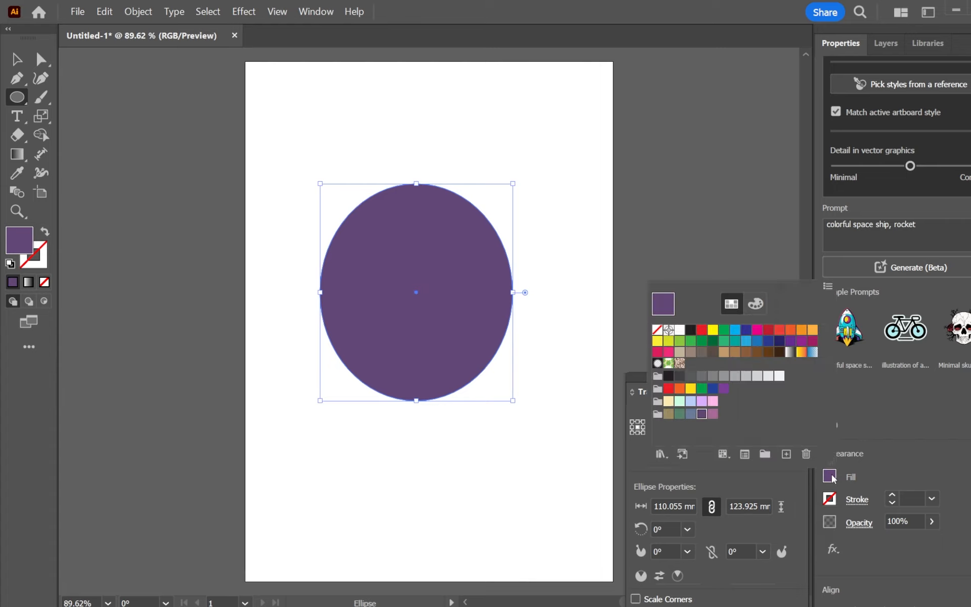
left_click(701, 401)
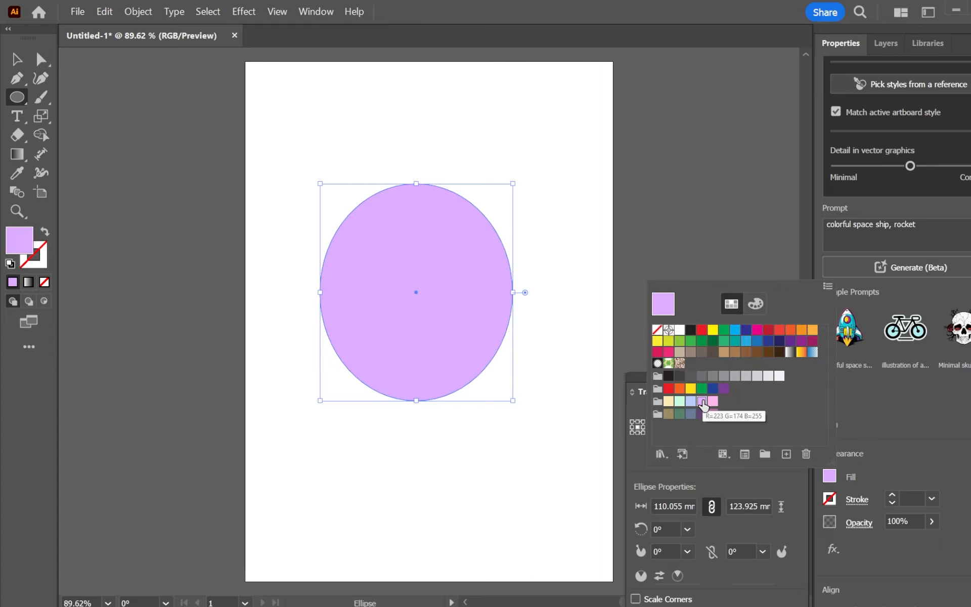
left_click(527, 211)
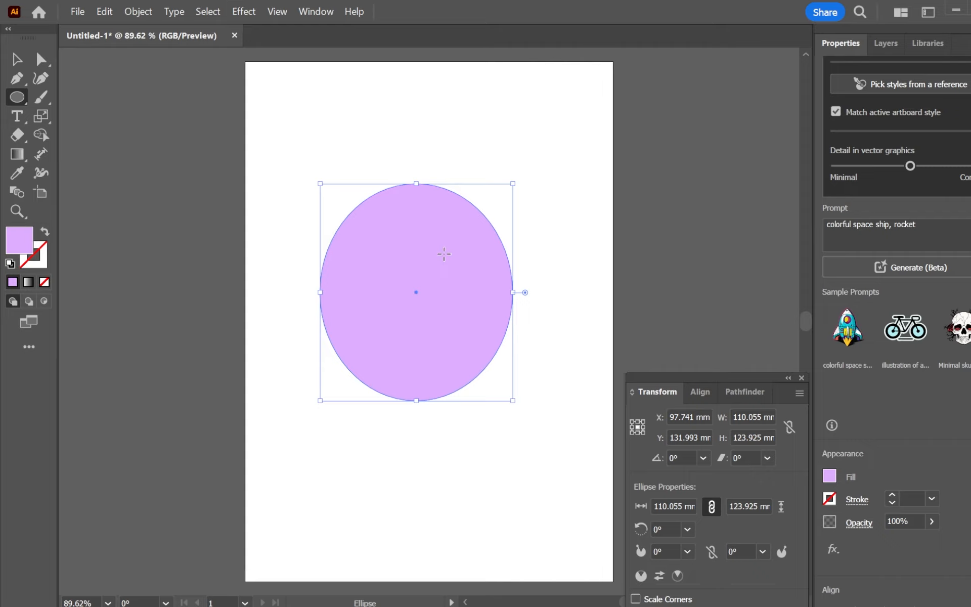
Widen the handles of the ellipse's bottom and top anchor points symmetrically with Scale to flatten both ends of the shape.
left_click(41, 59)
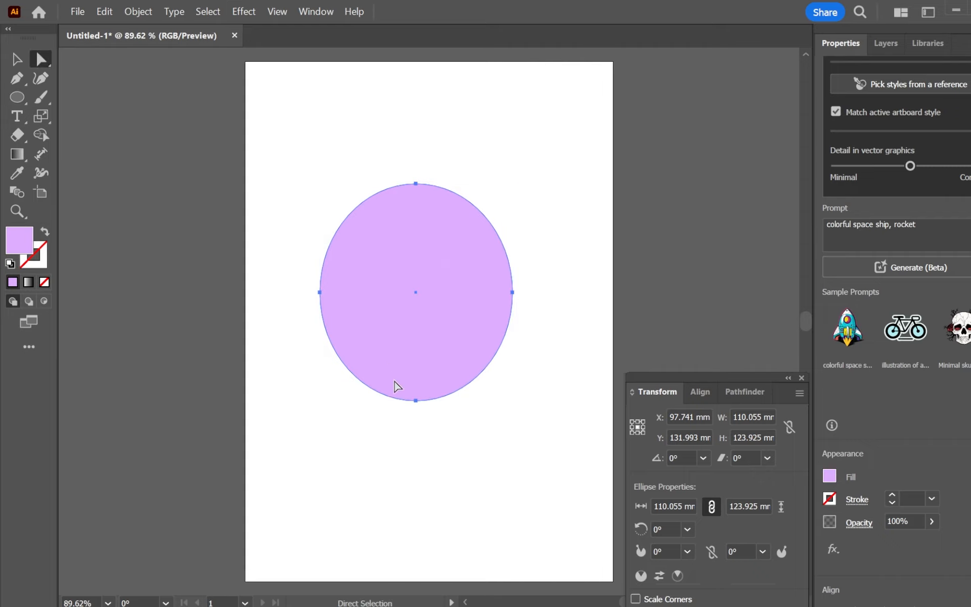
left_click(416, 401)
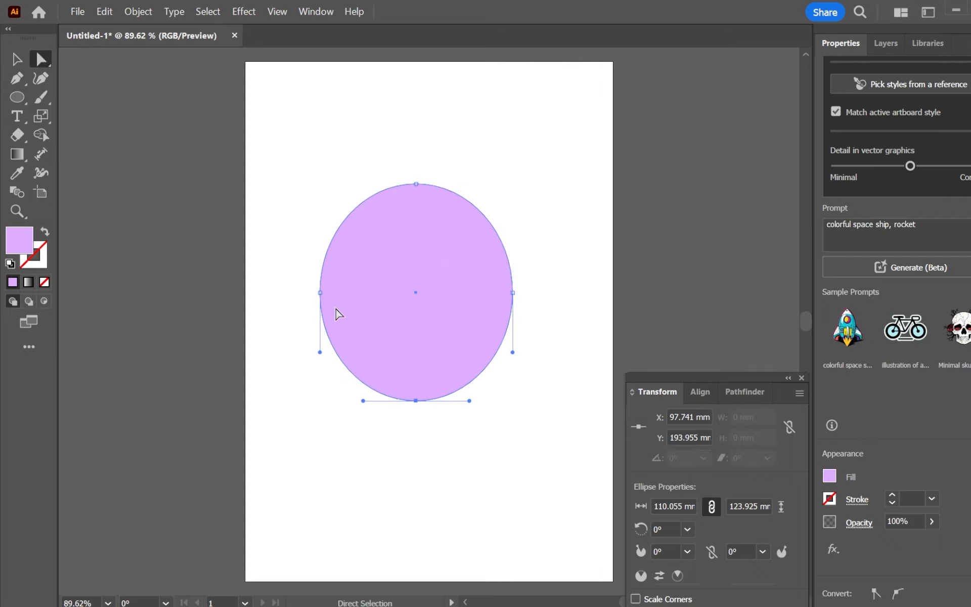
key("s")
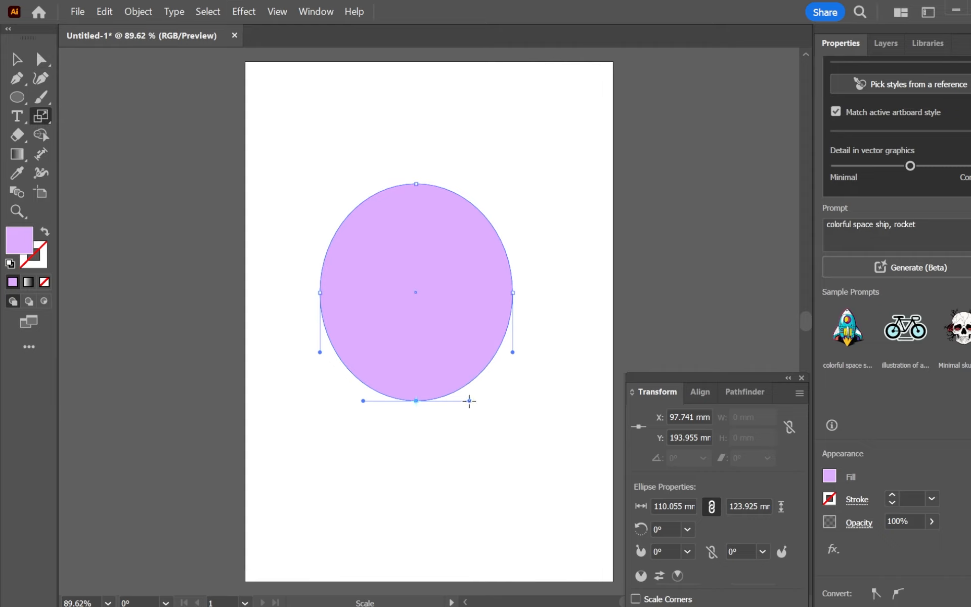
left_click_drag(470, 401, 505, 399)
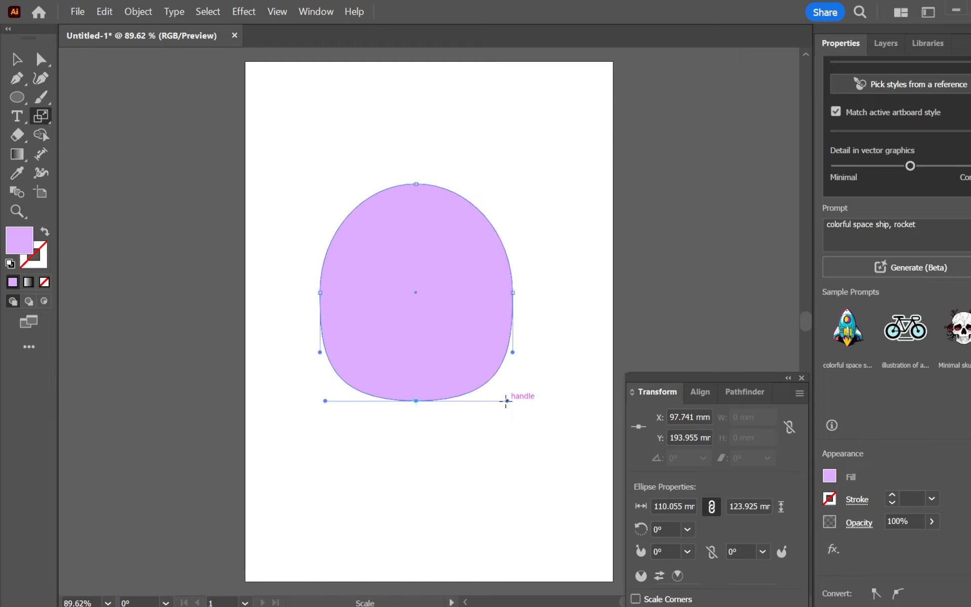
left_click(41, 59)
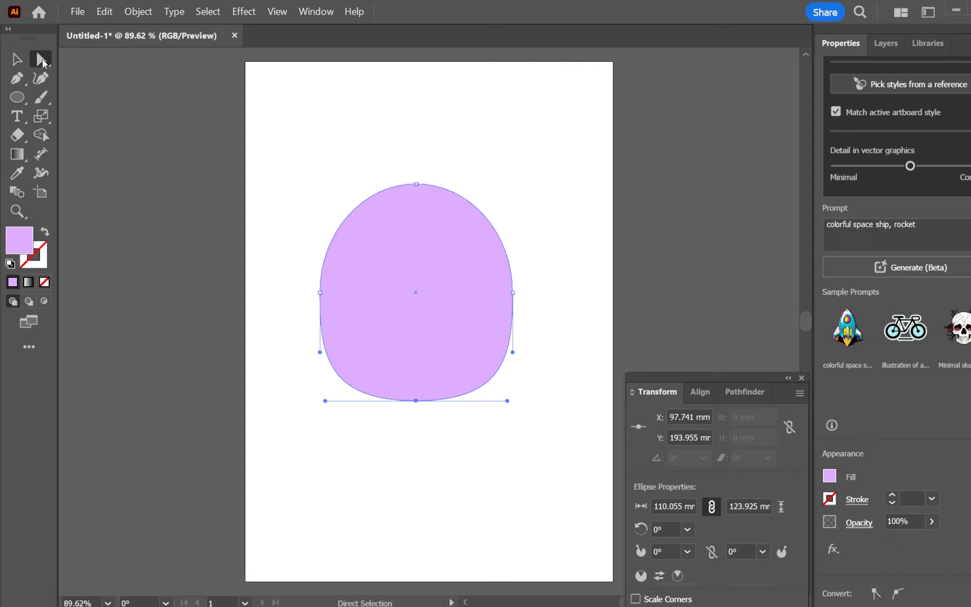
left_click(415, 184)
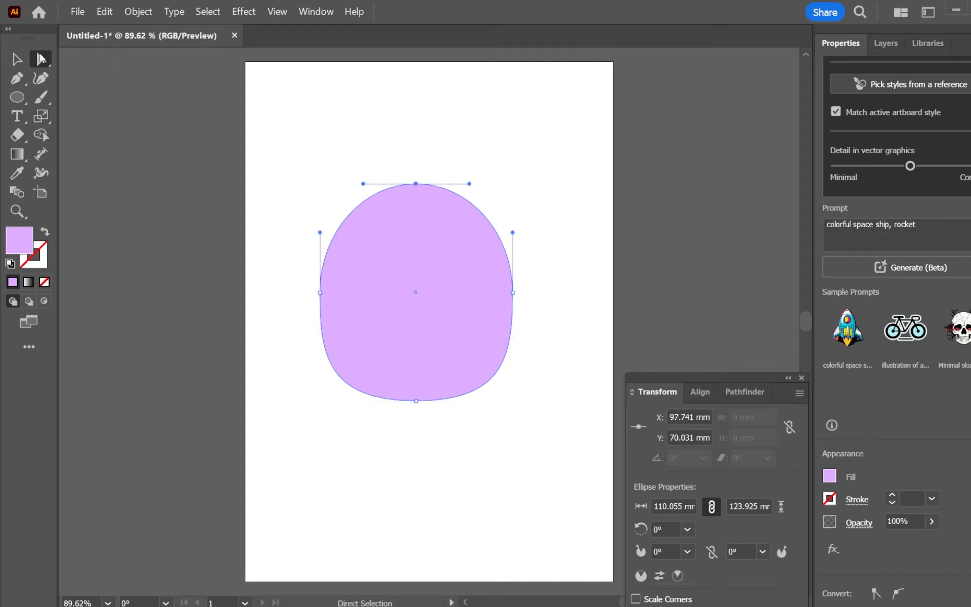
key("s")
left_click_drag(470, 184, 496, 184)
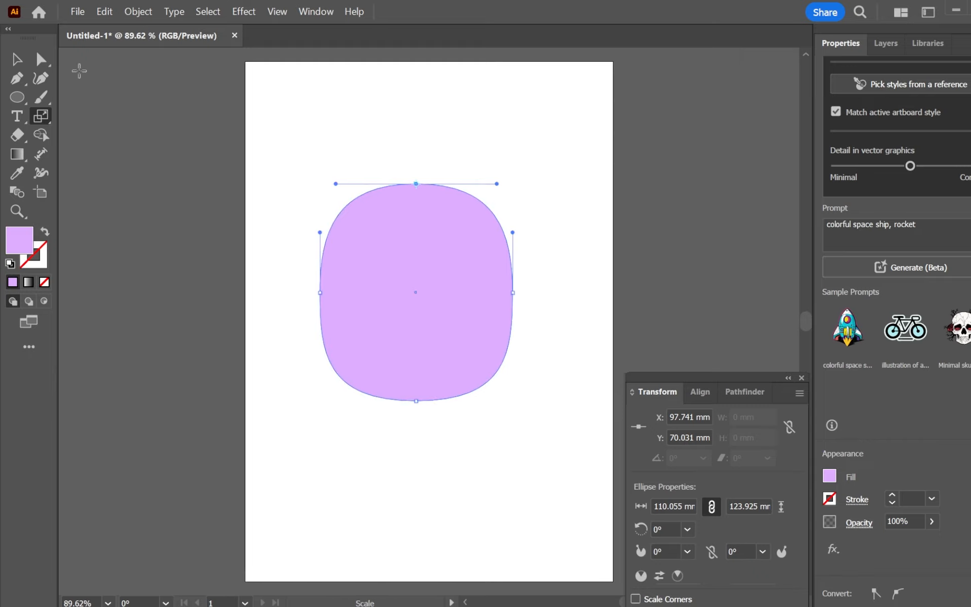
Pull the shape's two side anchor points inward to make it about 98 mm wide, and move it slightly down and right.
left_click(41, 59)
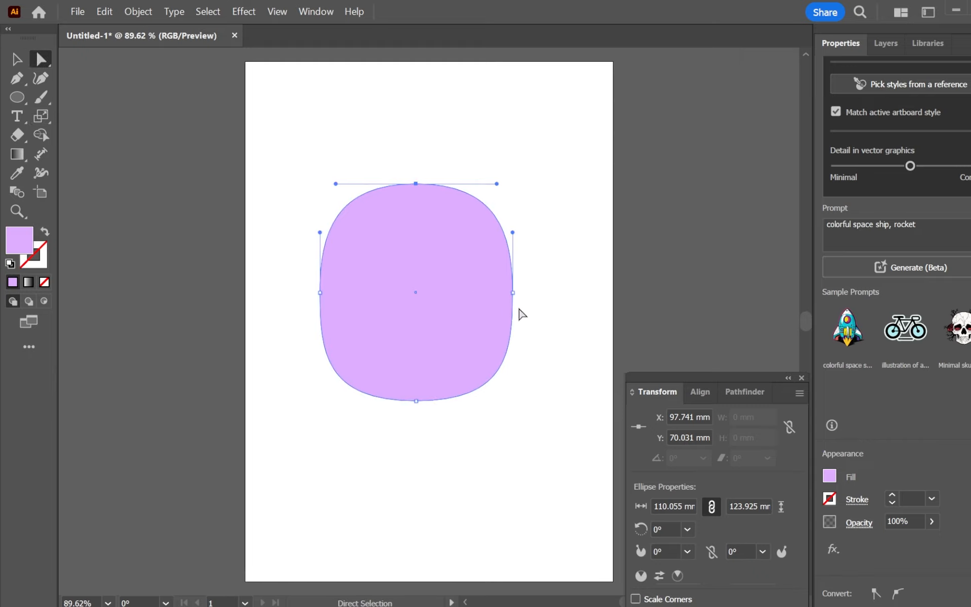
left_click_drag(513, 292, 501, 293)
left_click_drag(321, 292, 328, 293)
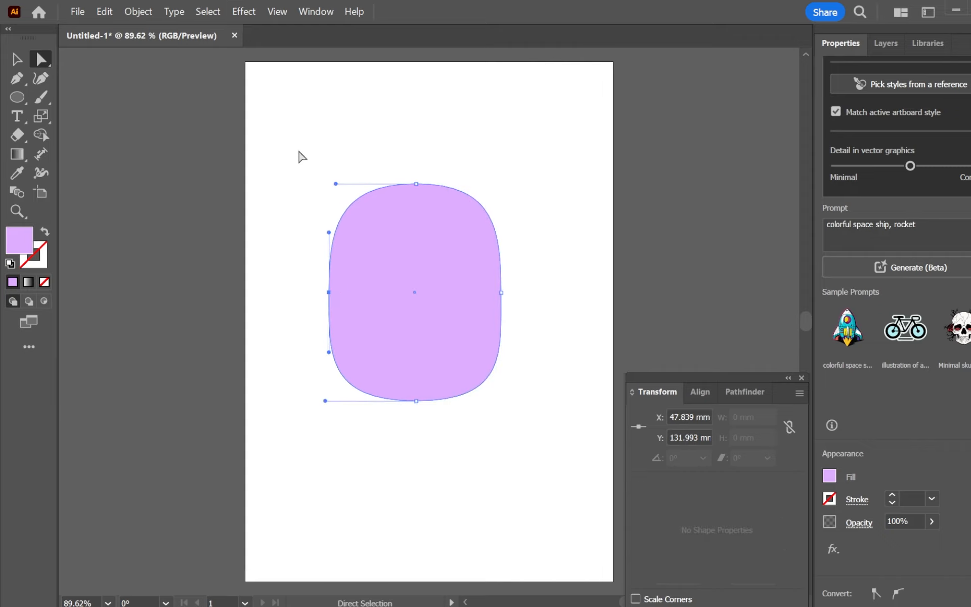
left_click(300, 155)
left_click(18, 60)
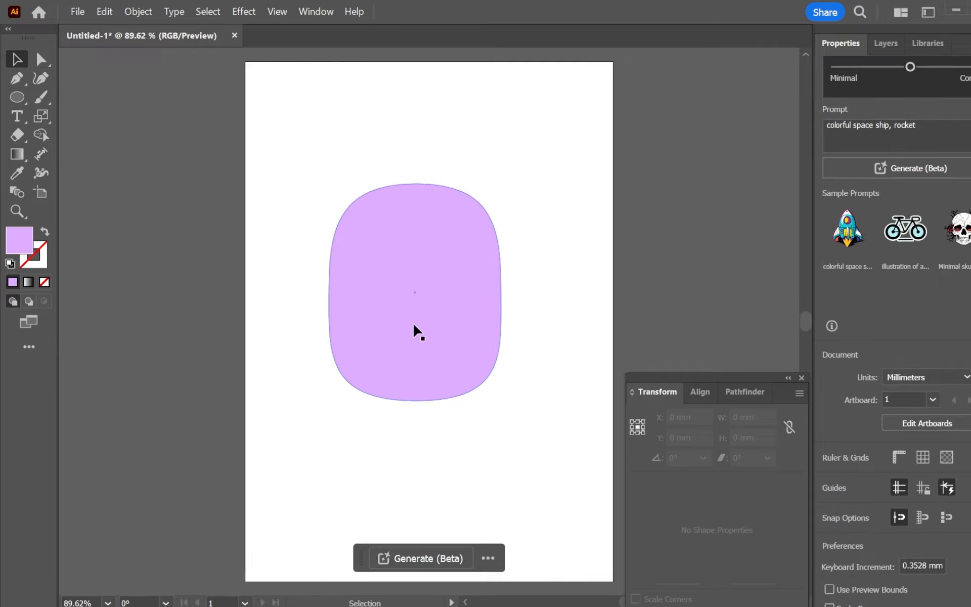
left_click_drag(415, 325, 437, 334)
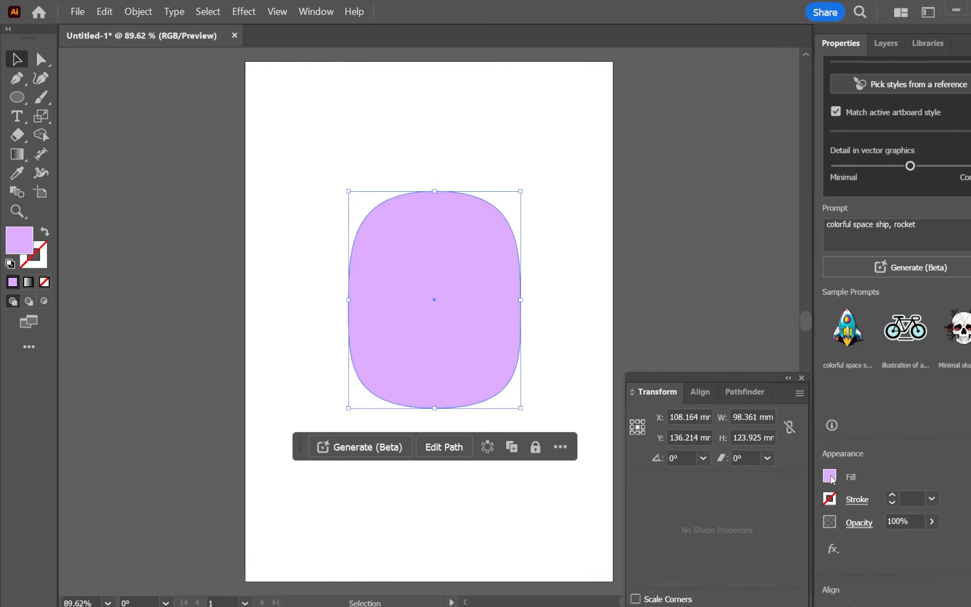
Give the rounded body shape a 4 pt stroke in the dark purple swatch from the shaders color group.
left_click(830, 500)
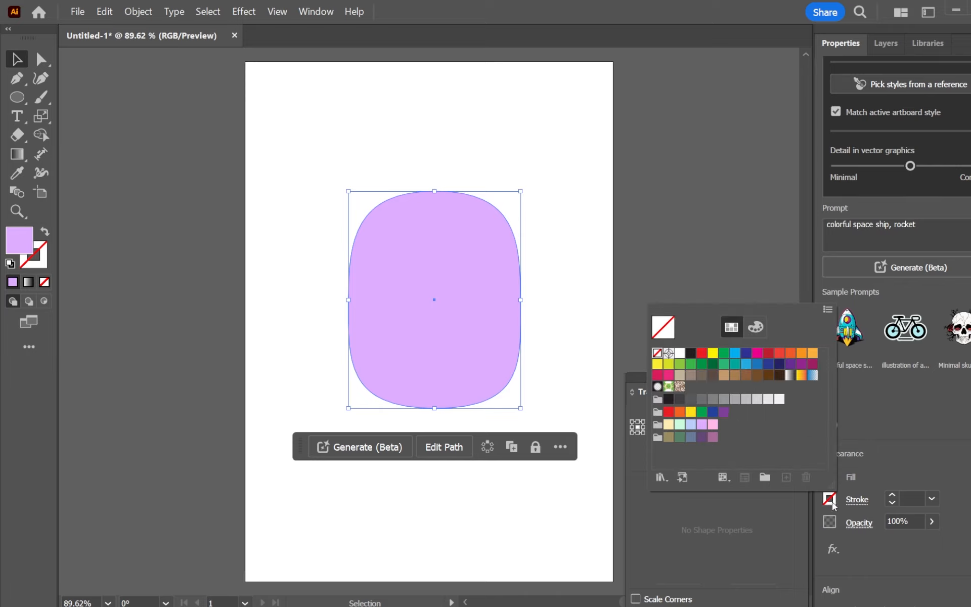
left_click(702, 436)
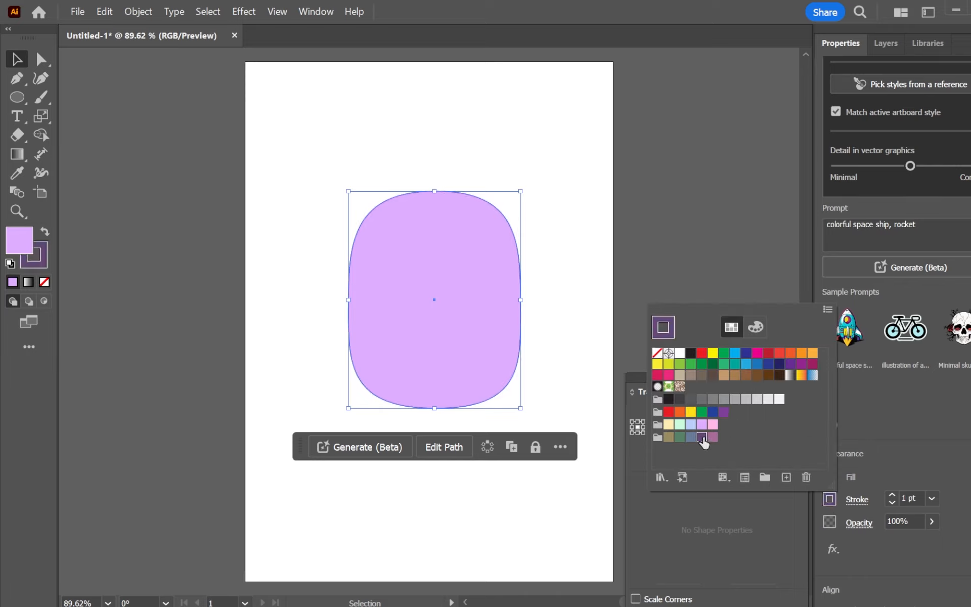
left_click(892, 495)
left_click(891, 495)
left_click(892, 495)
left_click(892, 495)
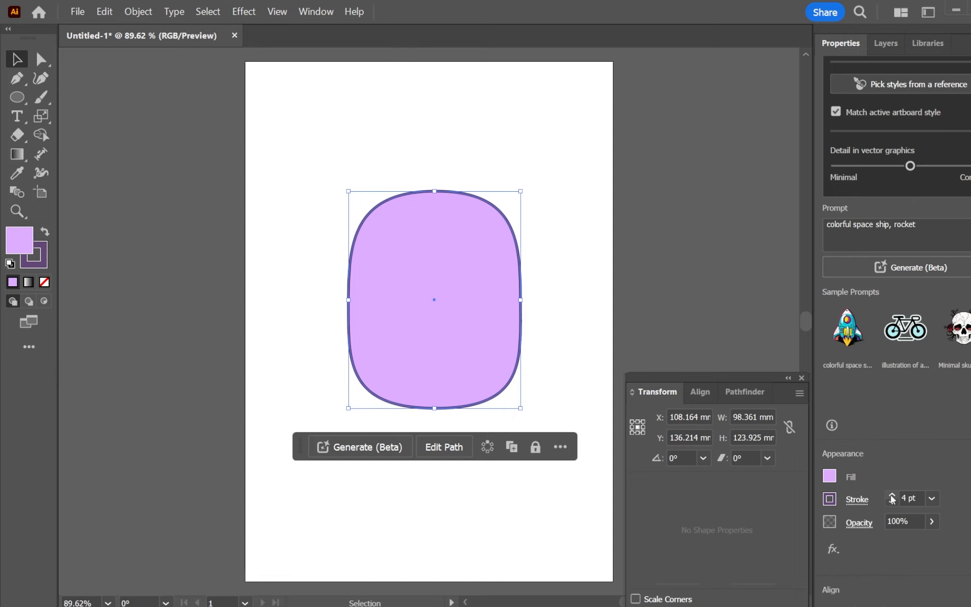
left_click(552, 273)
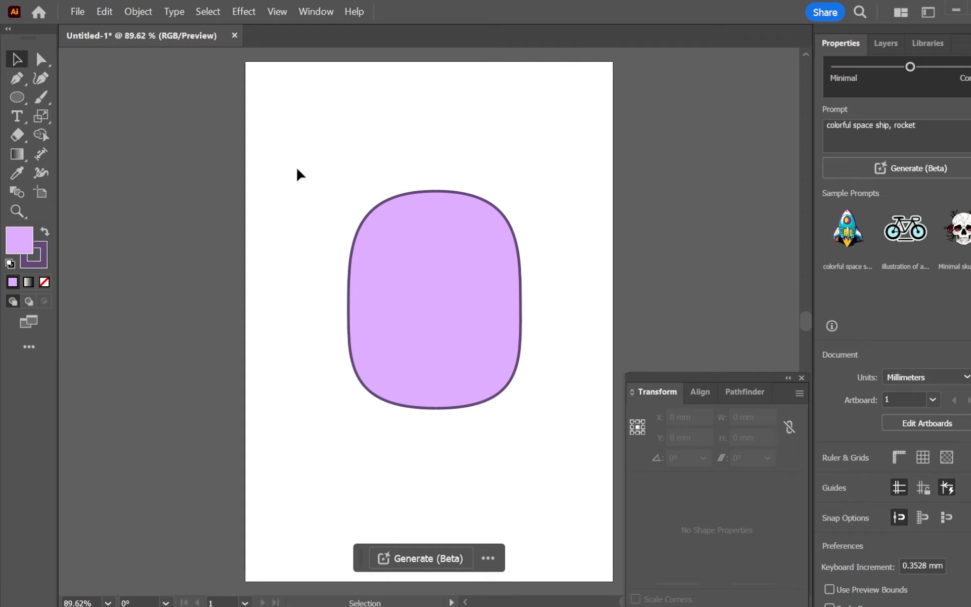
Draw a small ellipse about 23 mm wide and 32 mm high to the left of the body.
left_click(24, 100)
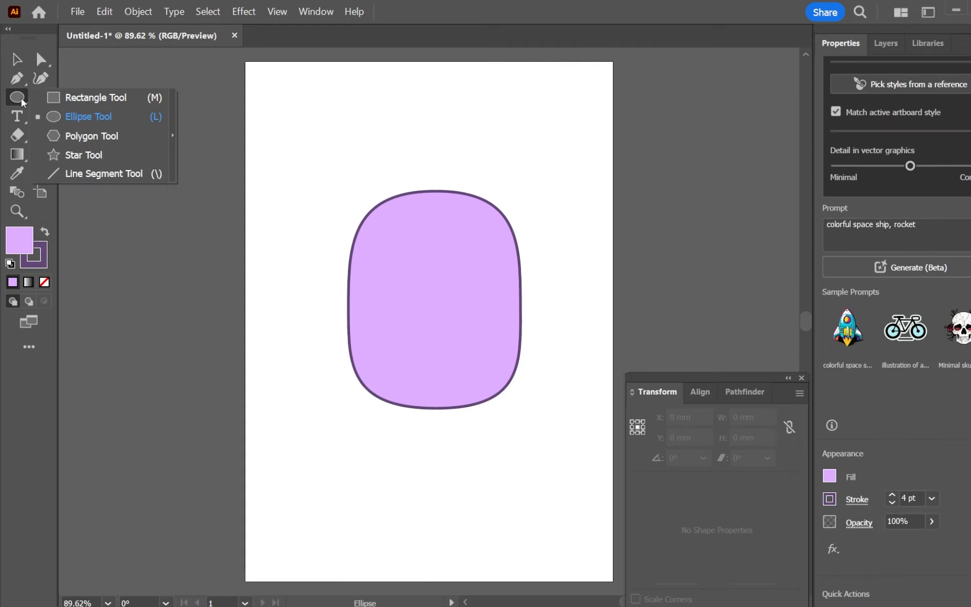
left_click(105, 117)
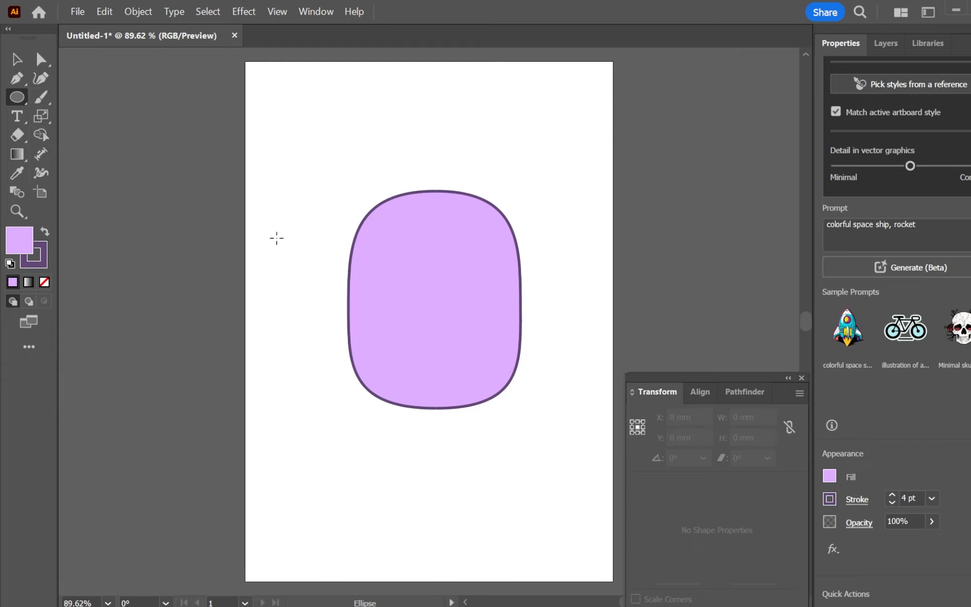
left_click_drag(277, 237, 317, 294)
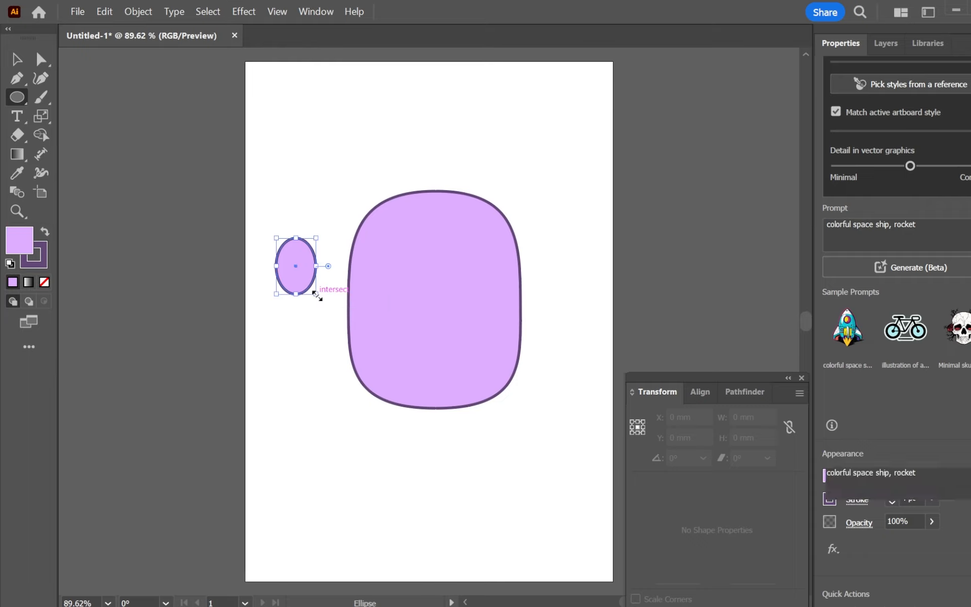
Reshape the small ellipse into an uneven, drop-like arm by adjusting its bottom and right anchor handles.
left_click(43, 63)
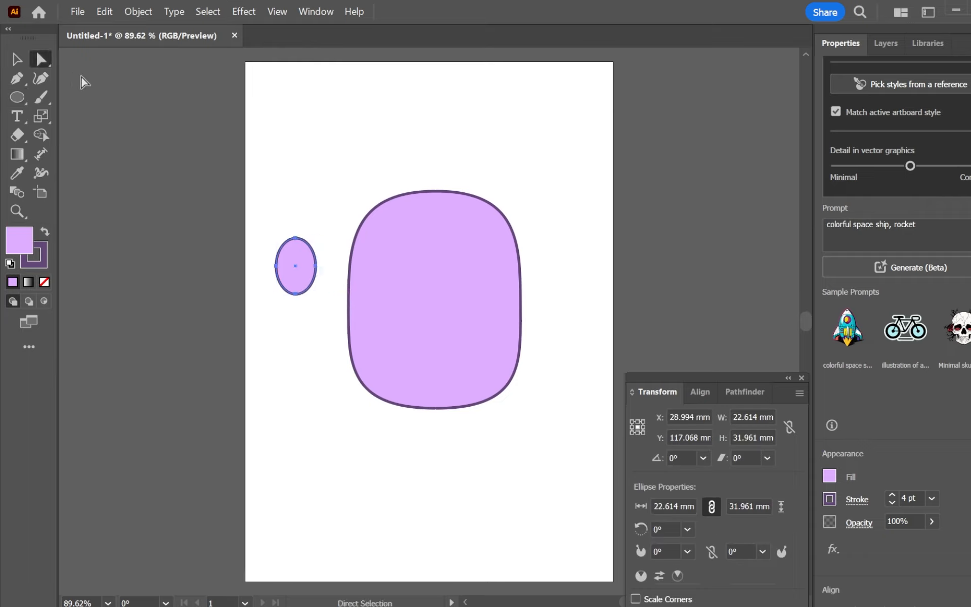
left_click_drag(312, 292, 311, 293)
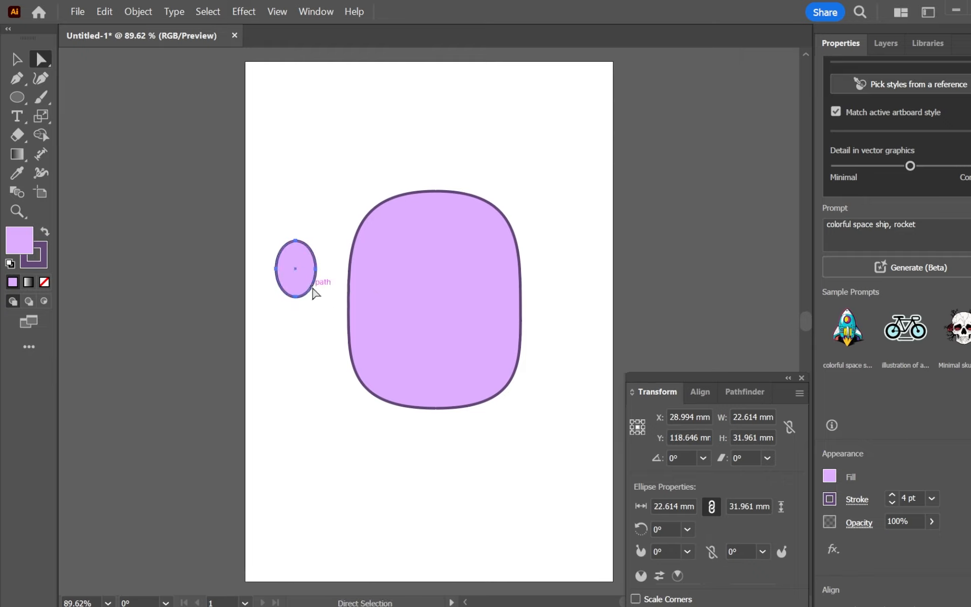
left_click(296, 299)
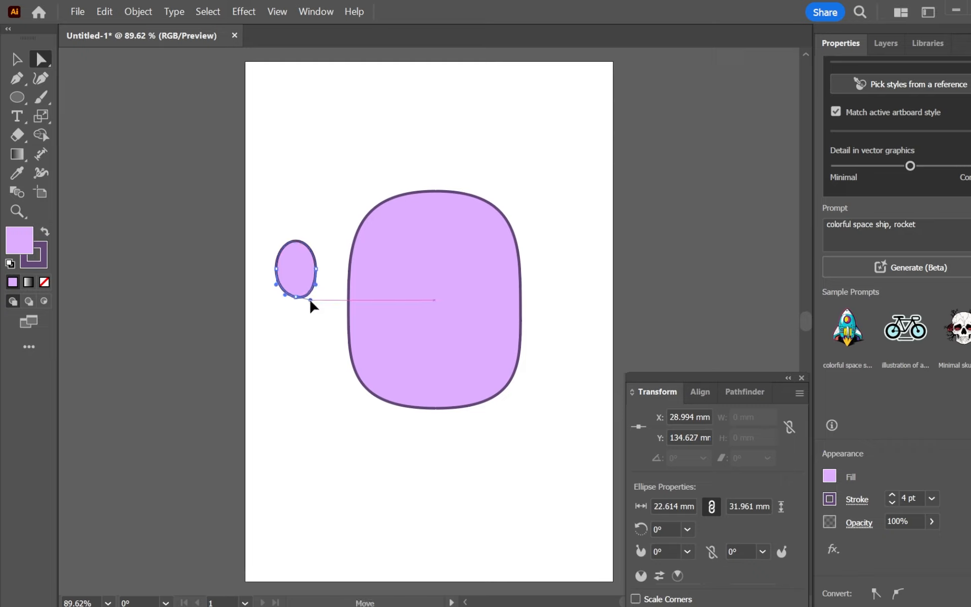
left_click_drag(313, 300, 309, 303)
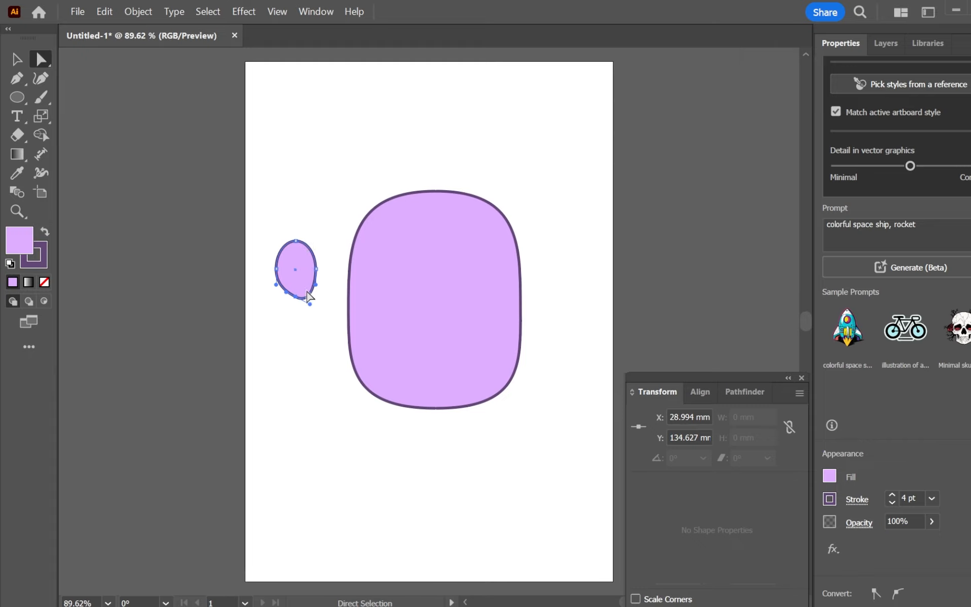
left_click_drag(317, 284, 320, 284)
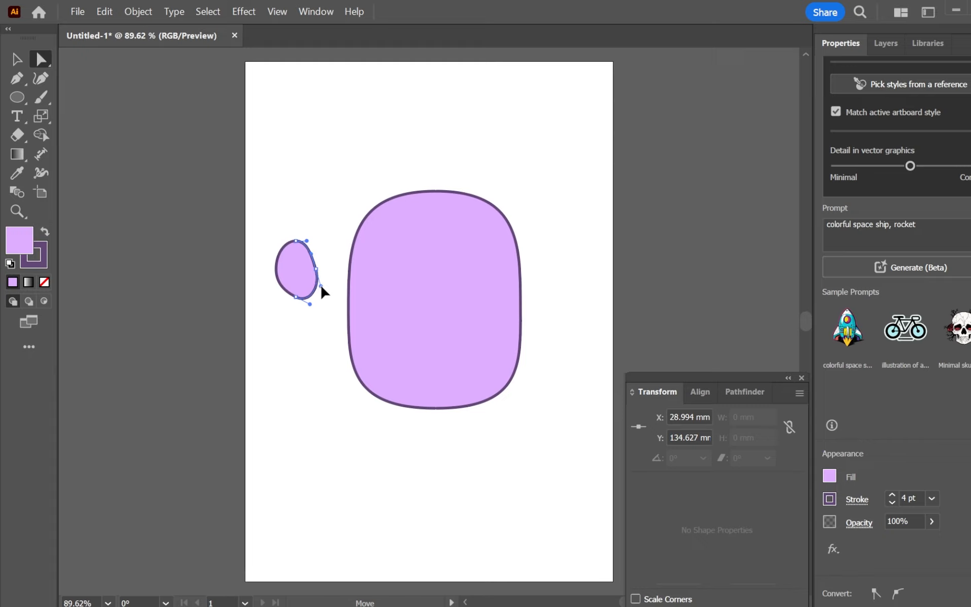
left_click(295, 297)
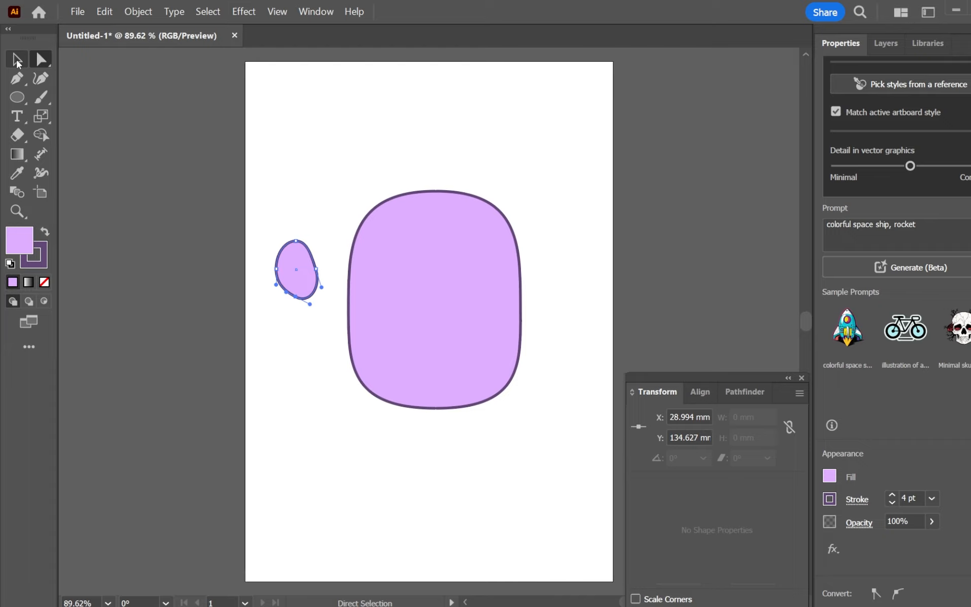
left_click(16, 62)
left_click(263, 195)
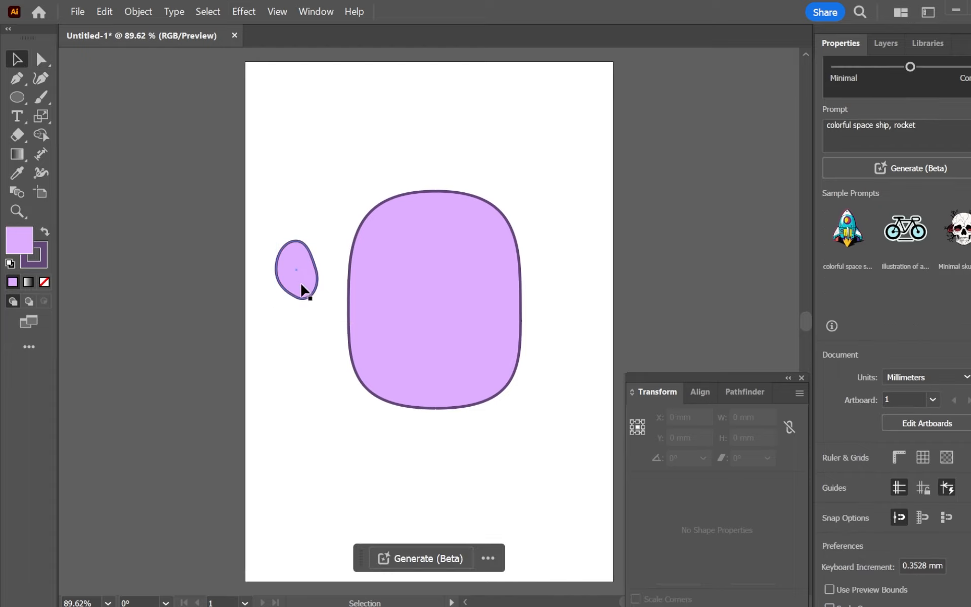
Move the small arm shape onto the lower part of the body's left edge and reflect it across the vertical axis.
left_click_drag(306, 290, 354, 345)
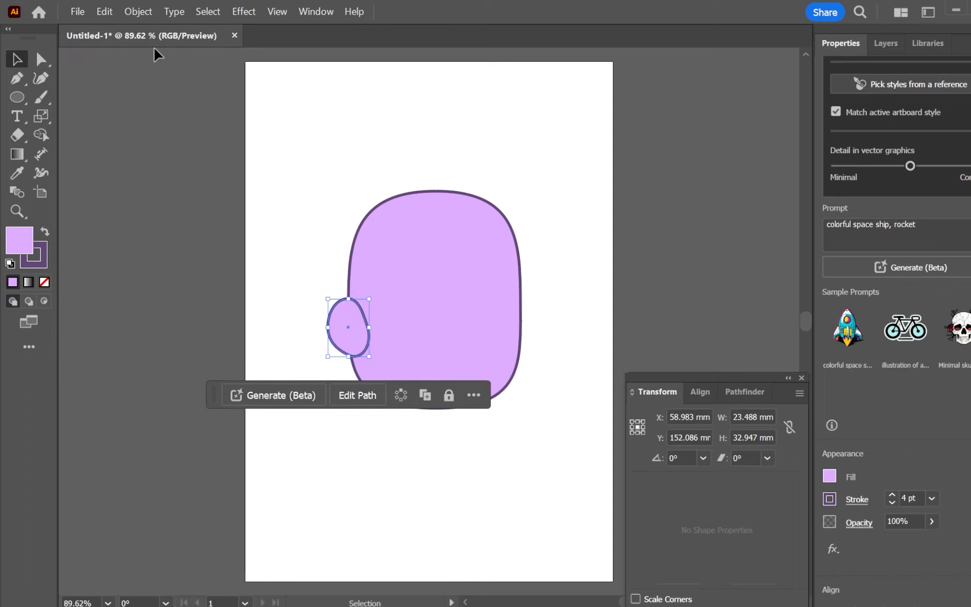
left_click(137, 12)
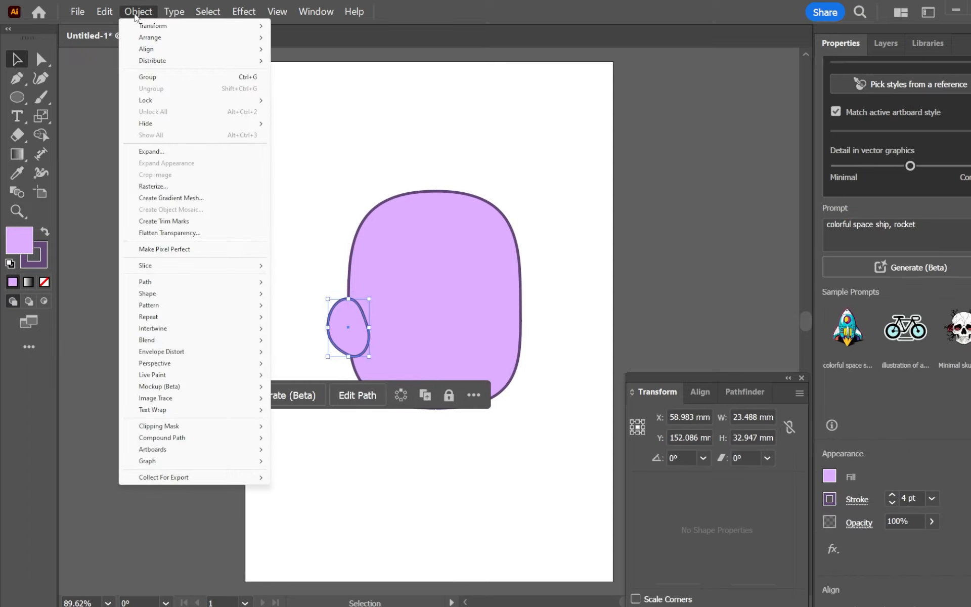
mouse_move(160, 26)
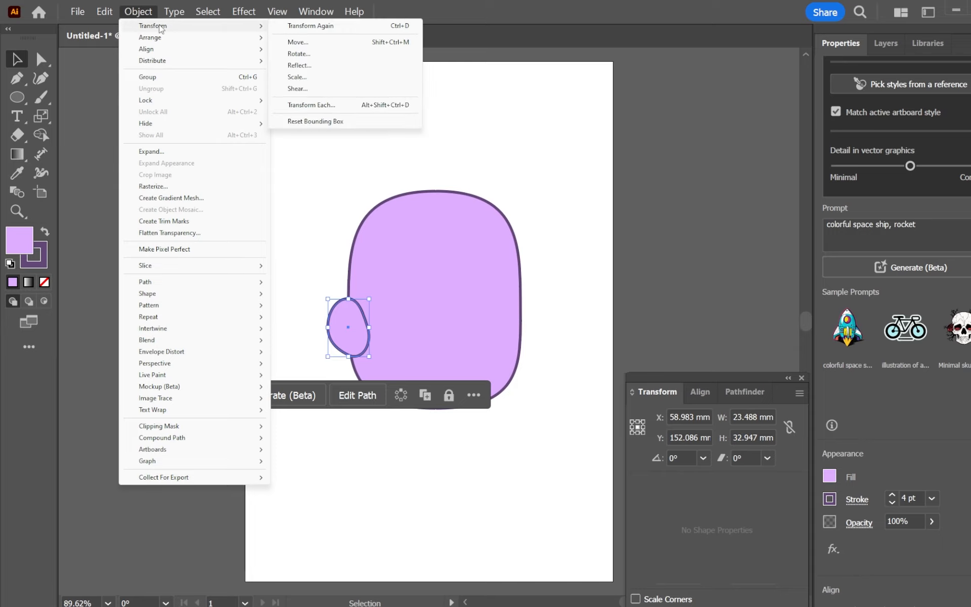
left_click(310, 66)
left_click(664, 415)
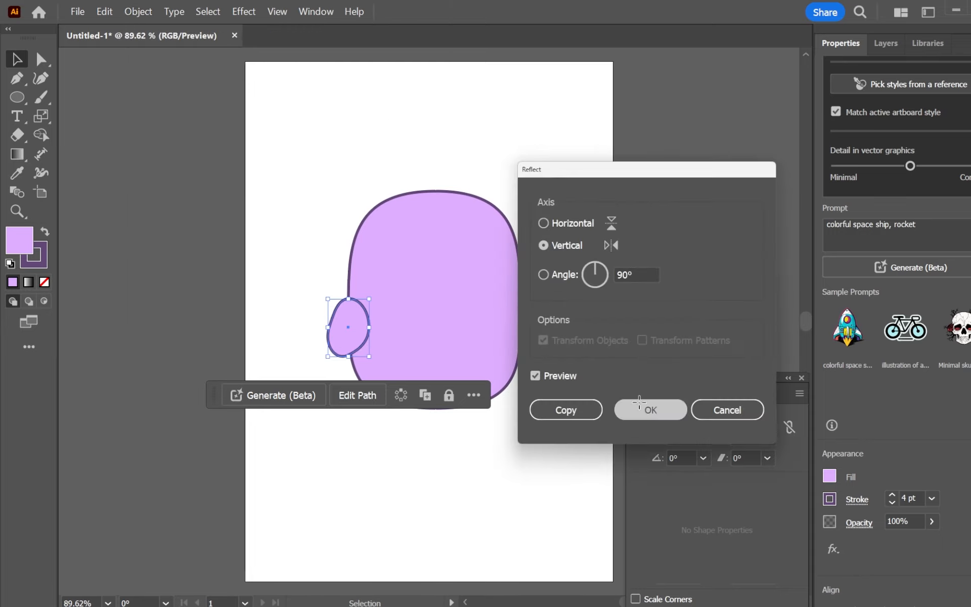
Rotate the arm about 18° clockwise so it angles away from the body, and send it to the back.
left_click_drag(373, 292, 380, 306)
left_click_drag(380, 306, 359, 321)
right_click(359, 320)
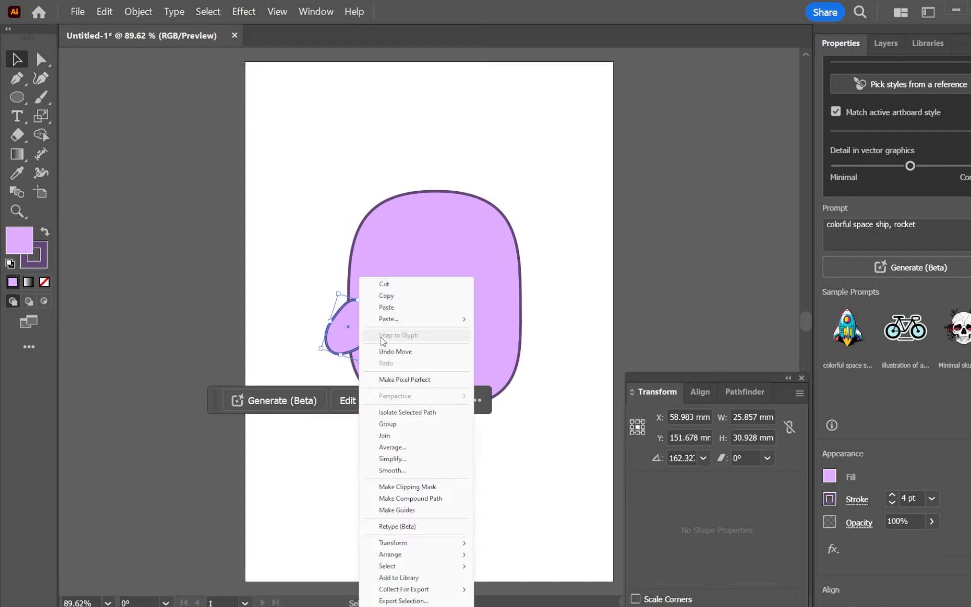
mouse_move(439, 555)
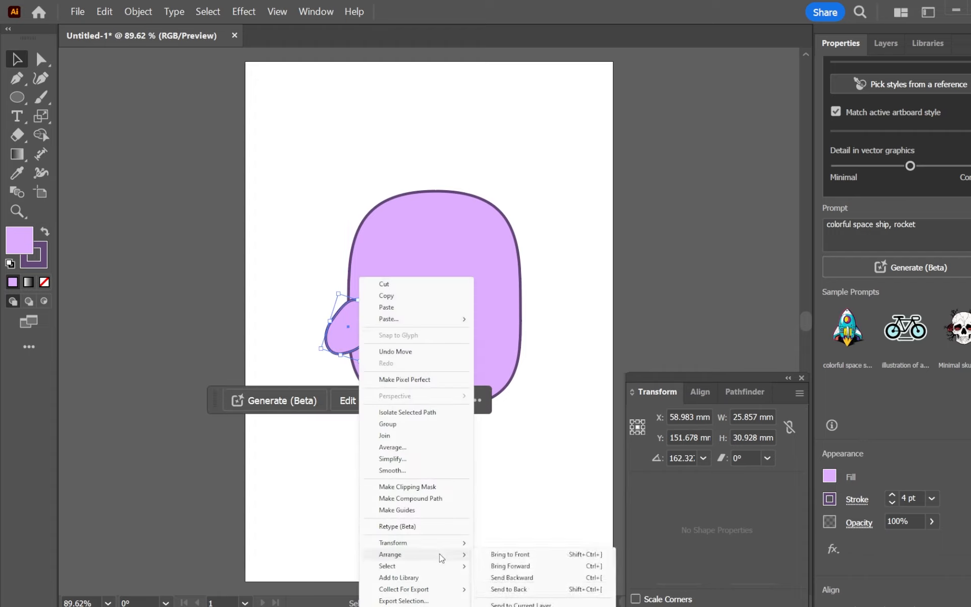
left_click(495, 588)
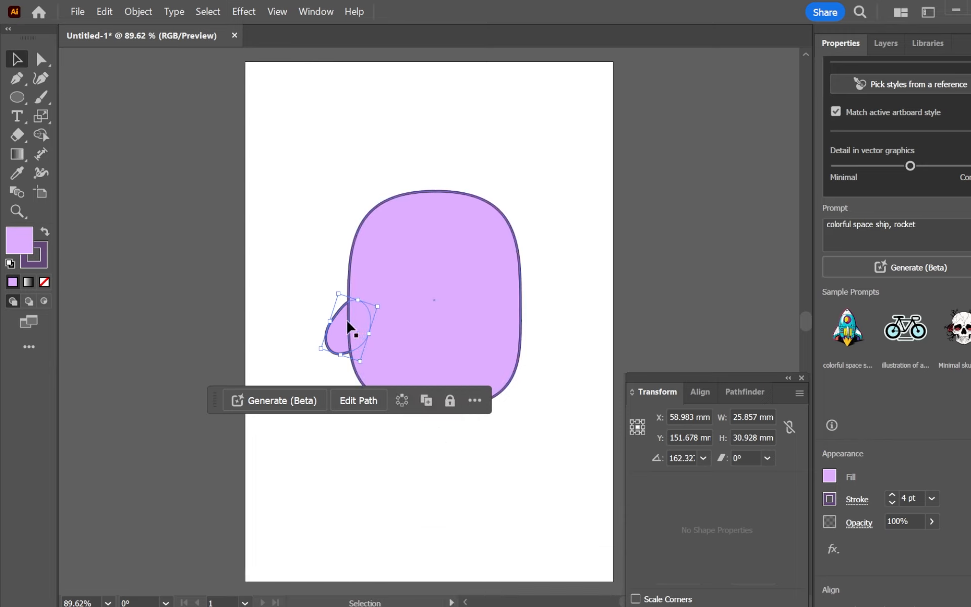
left_click(324, 252)
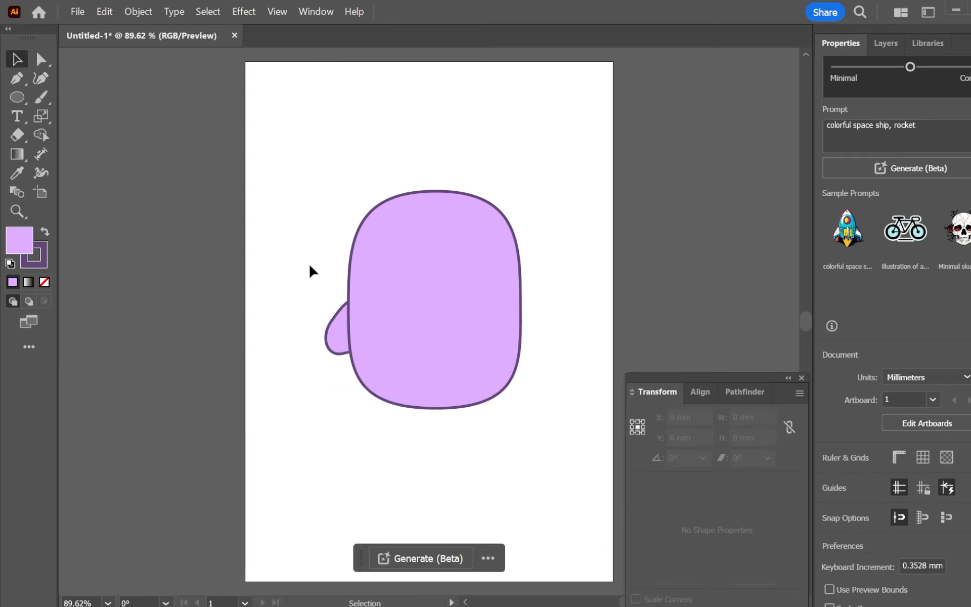
Shift the arm slightly down and left, rotate it about 8° counterclockwise, and leave it selected.
mouse_move(338, 349)
left_mouse_down()
mouse_move(313, 358)
mouse_move(335, 358)
left_mouse_up()
left_click(314, 258)
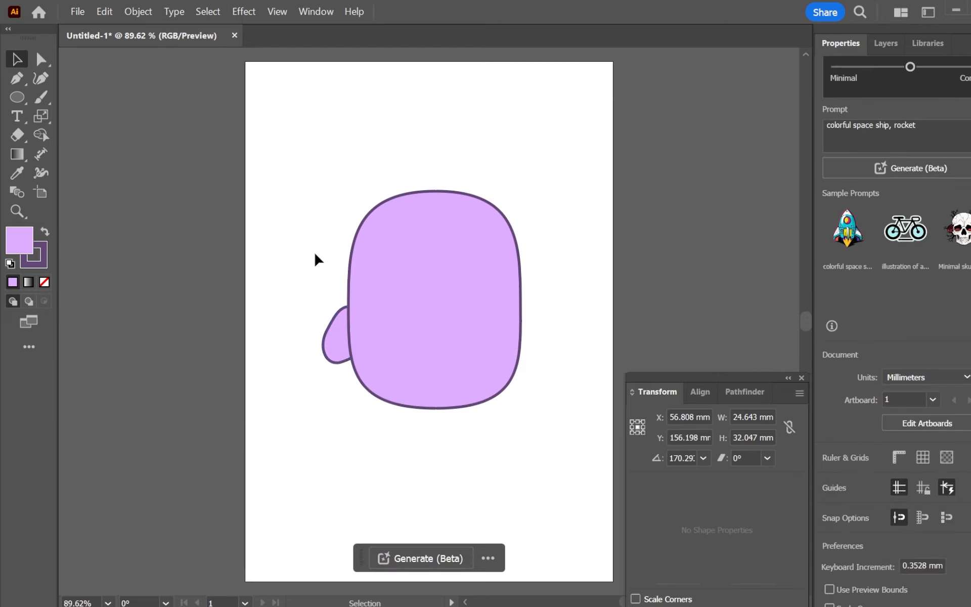
left_click(334, 342)
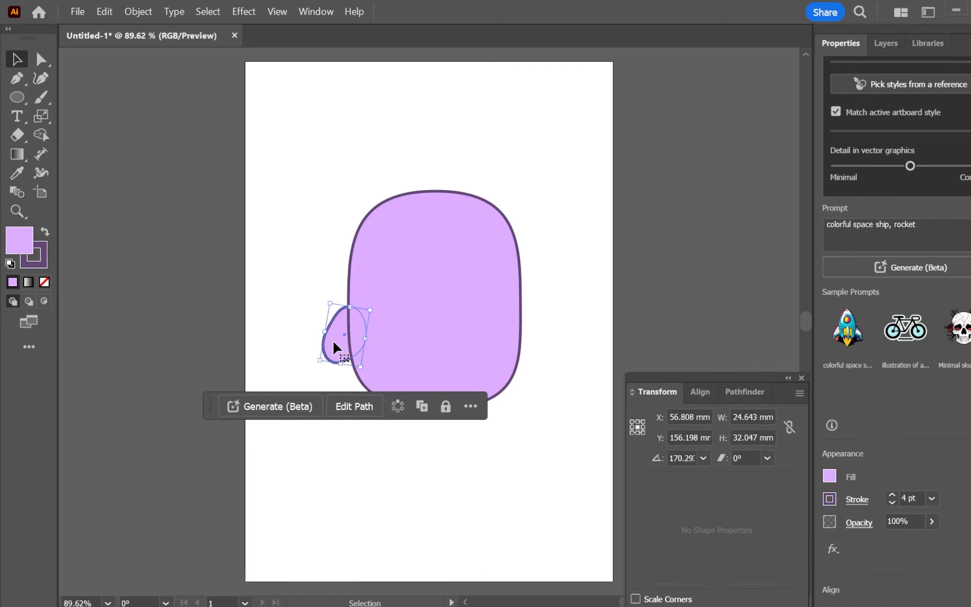
Duplicate the left arm and place the copy over the lower part of the body's right edge.
left_click(104, 12)
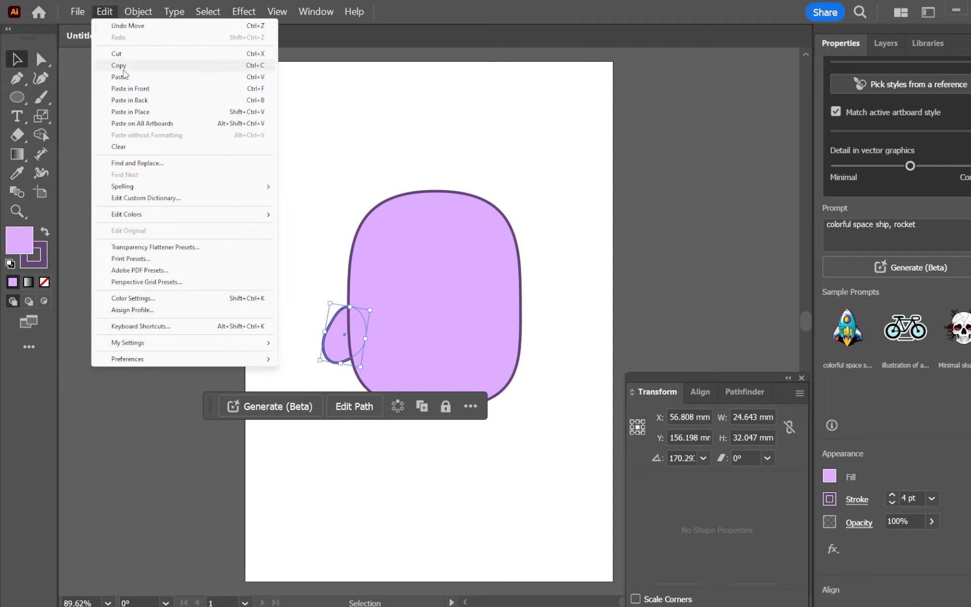
left_click(116, 65)
left_click(105, 11)
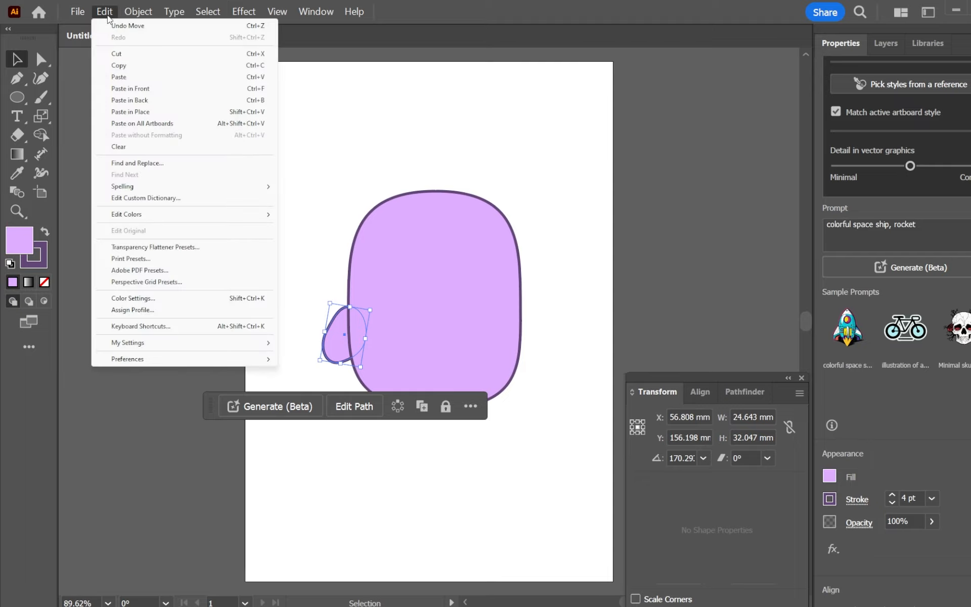
left_click(127, 78)
left_click_drag(432, 335, 519, 360)
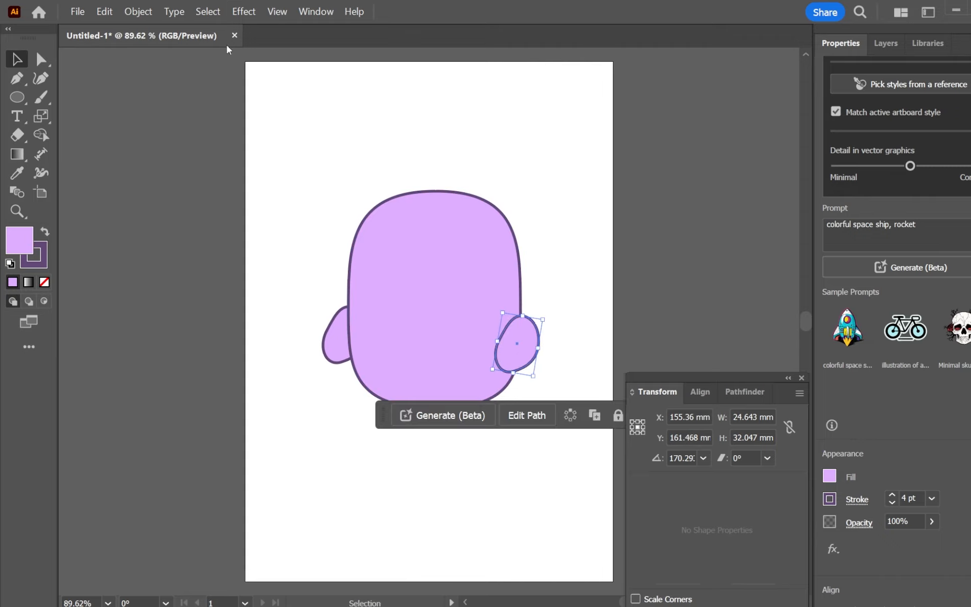
Reflect the copied arm across the vertical axis so it mirrors the left arm.
left_click(105, 11)
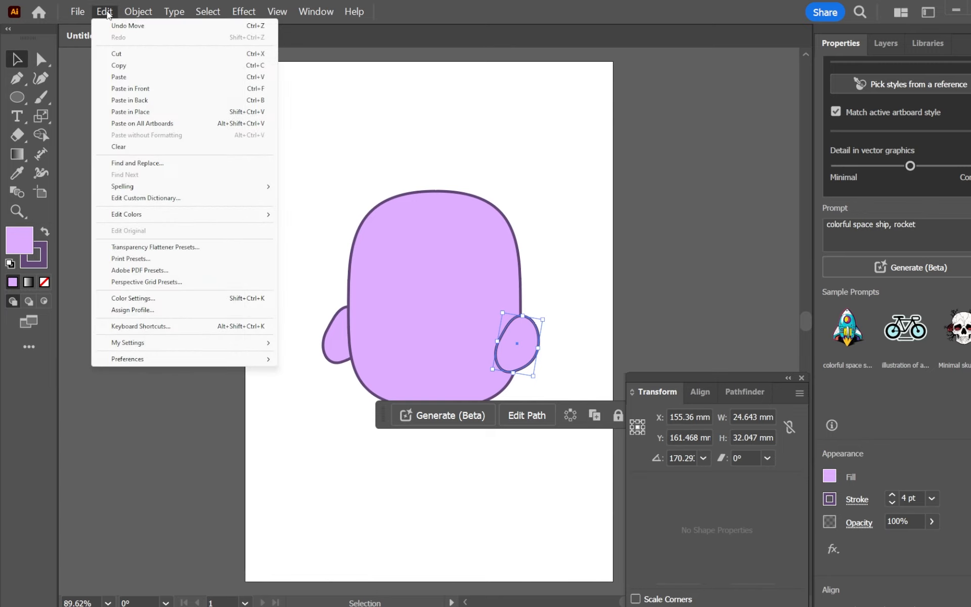
mouse_move(138, 11)
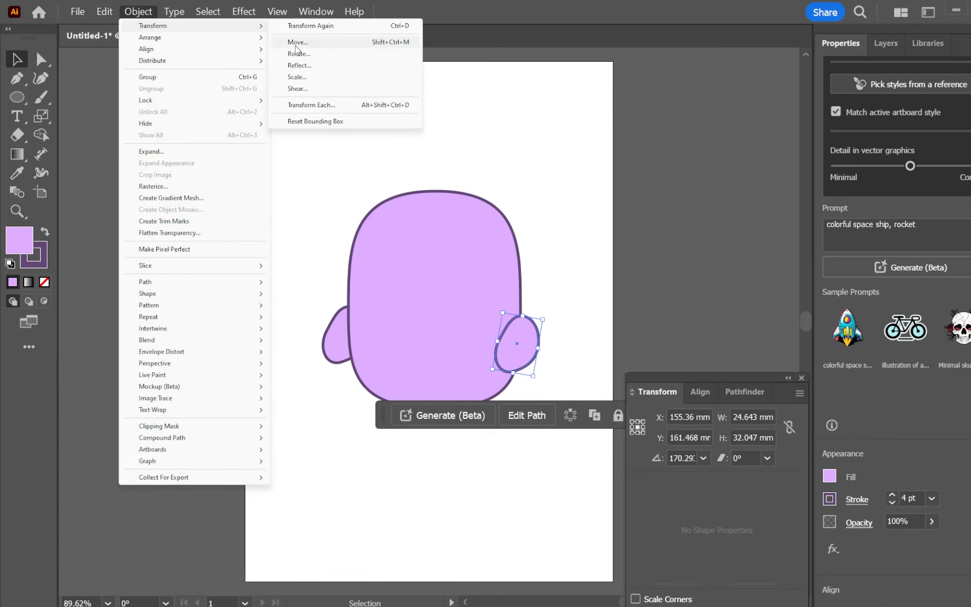
left_click(298, 65)
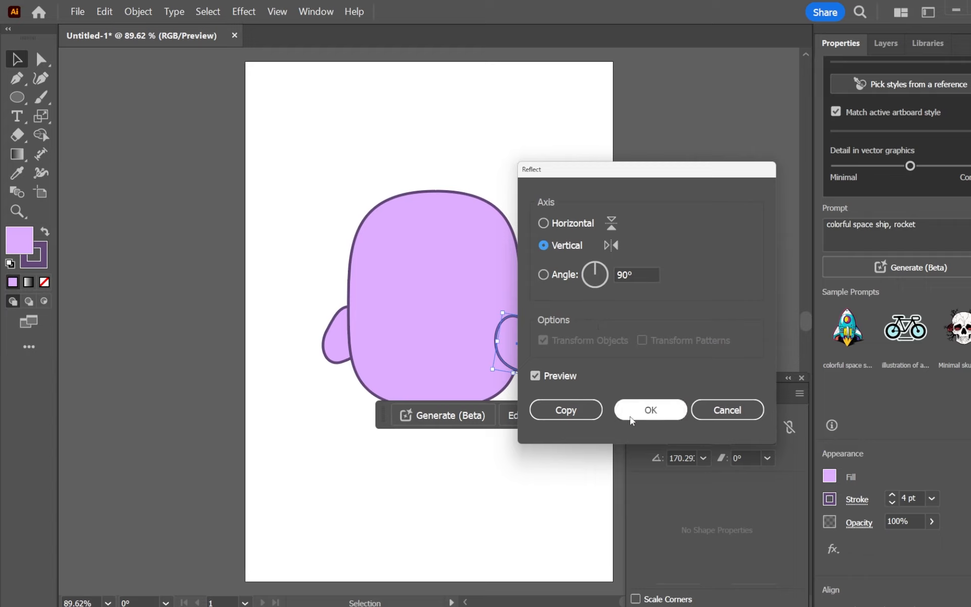
left_click(651, 410)
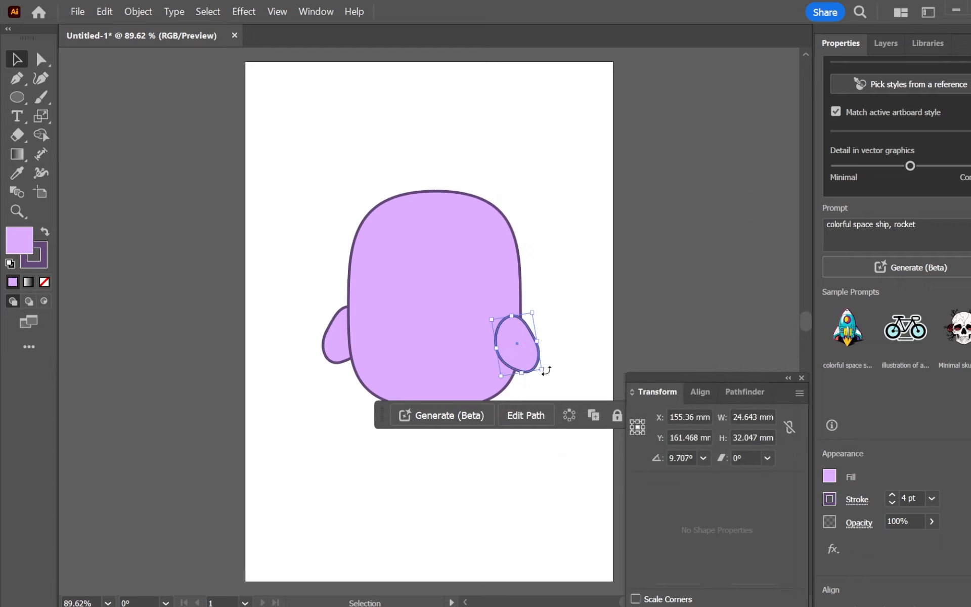
Shift the right arm up and slightly outward, and raise the left arm a little to match.
left_click_drag(546, 371, 525, 356)
left_click_drag(330, 351, 329, 346)
left_click(540, 274)
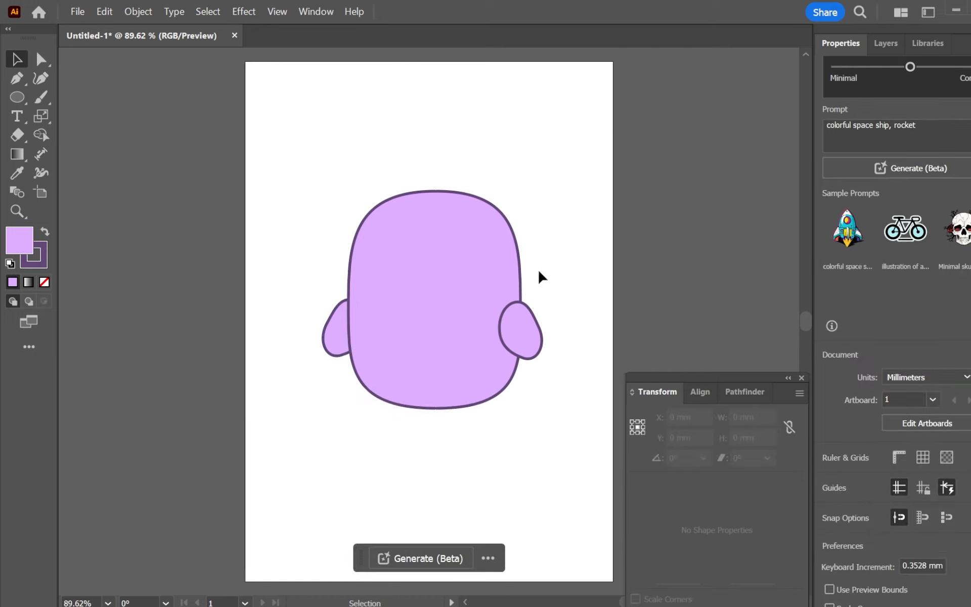
Draw an ellipse under the body's lower left and reshape it into a rounded foot about 31 by 24 mm.
left_click(16, 98)
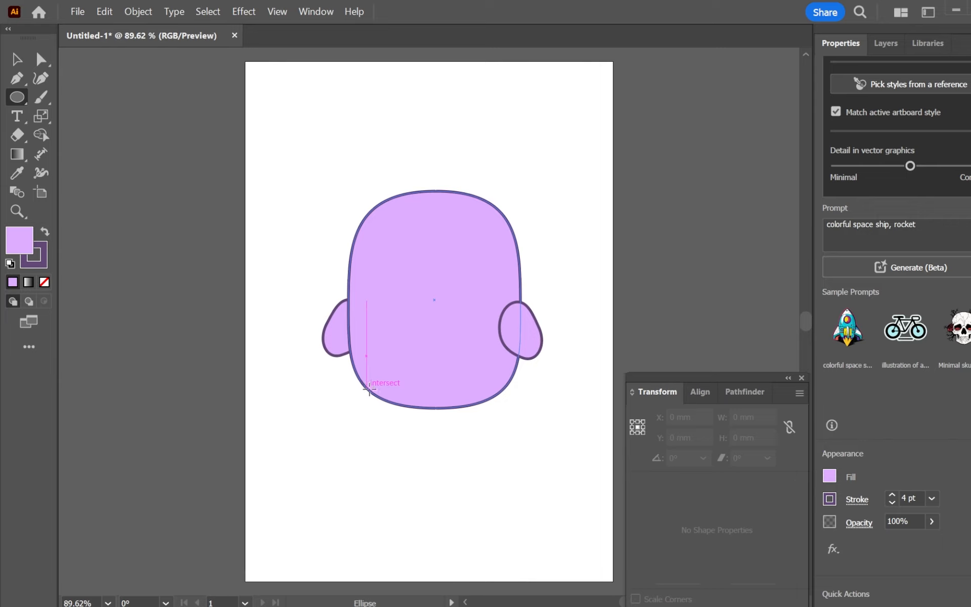
left_click_drag(365, 387, 414, 423)
left_click(42, 60)
left_click(393, 434)
key("v")
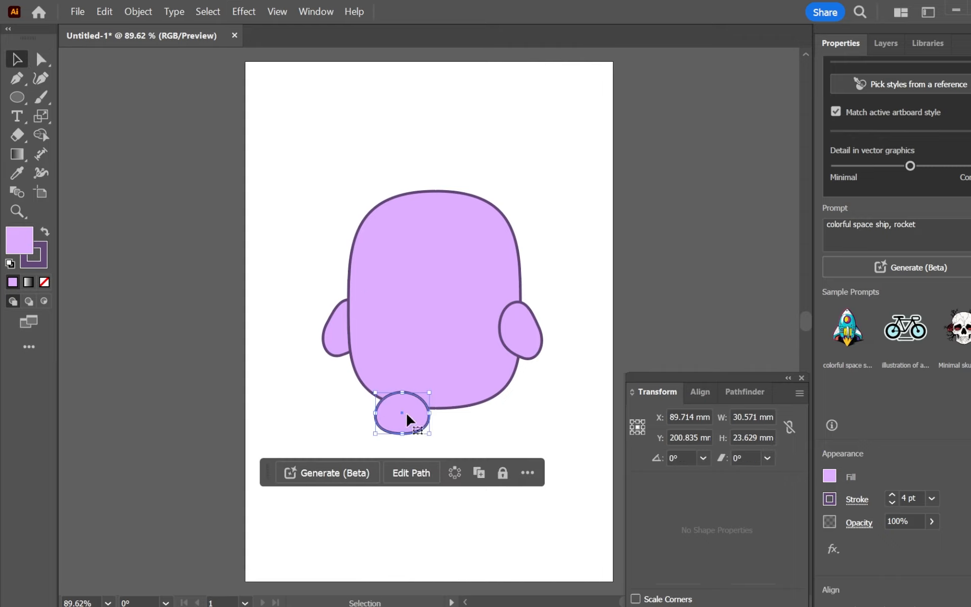
Duplicate the foot and place the copy level with it under the body's lower right.
key("ctrl+c")
key("ctrl+v")
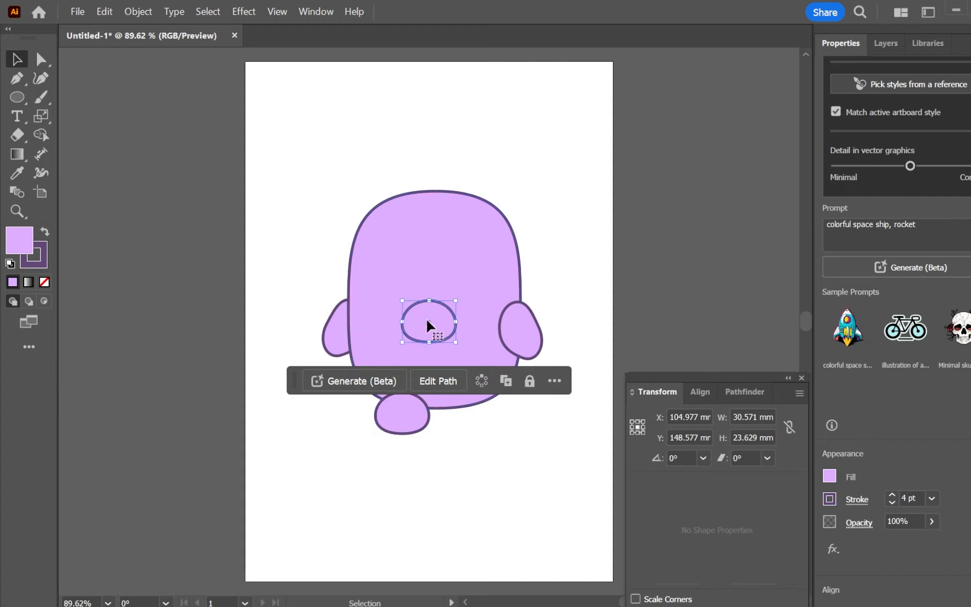
left_click_drag(426, 317, 462, 410)
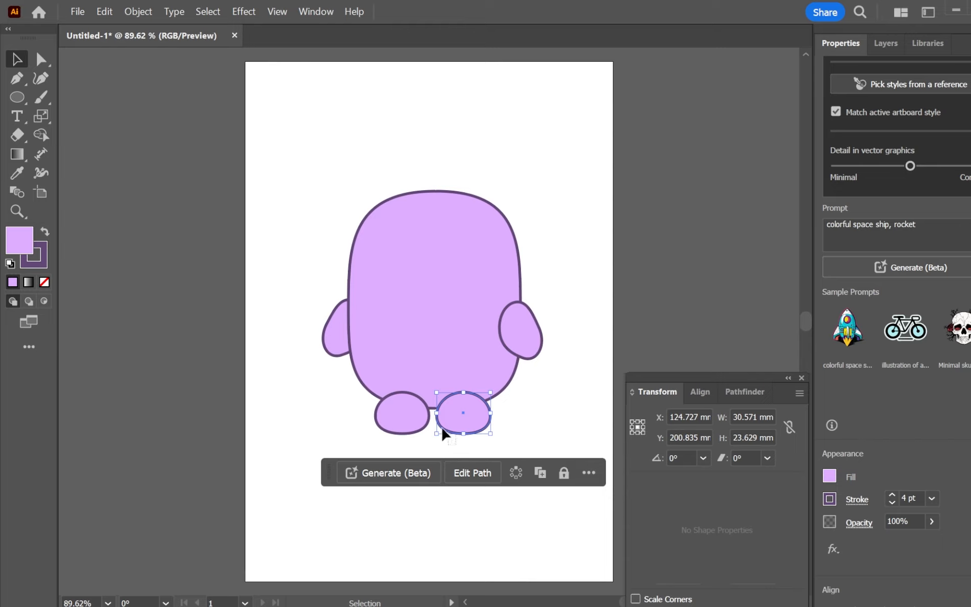
Send both feet to the back so the body overlaps their tops.
left_click(404, 424, "shift")
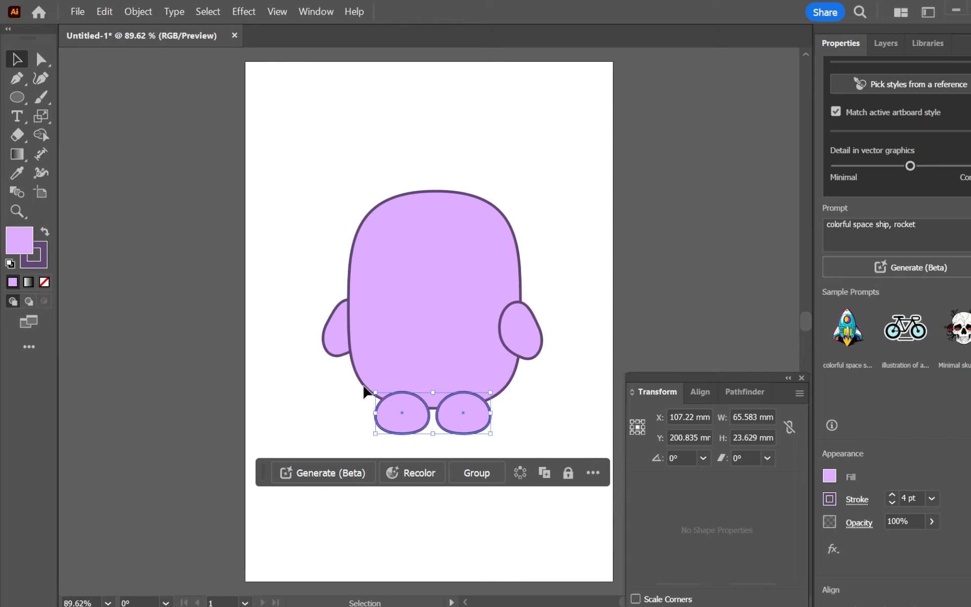
right_click(411, 424)
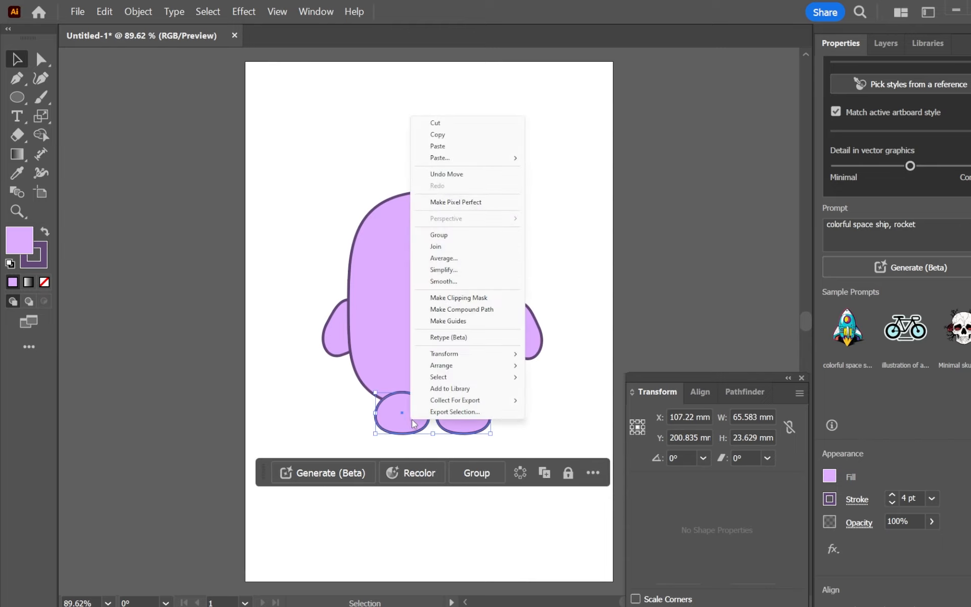
mouse_move(514, 372)
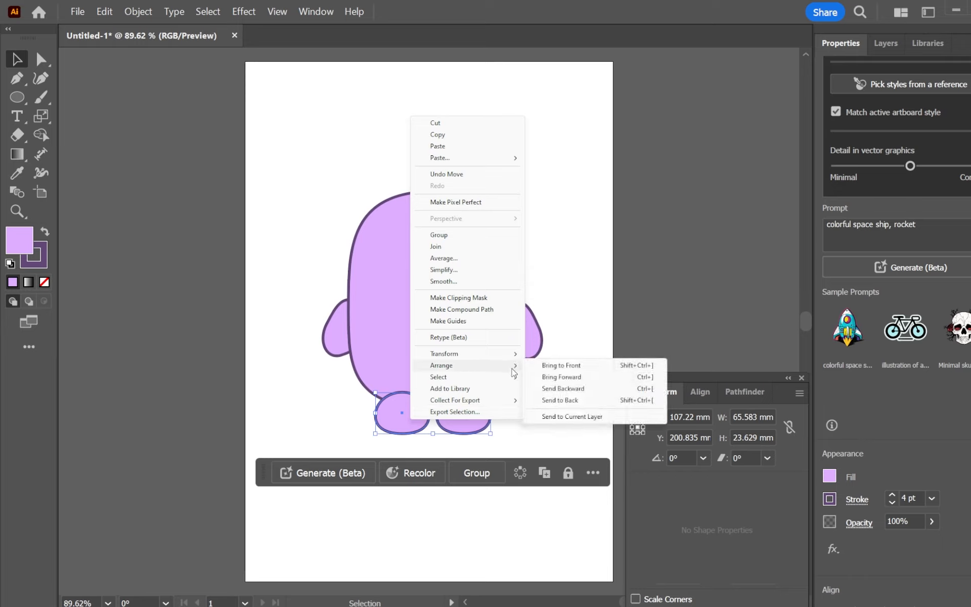
left_click(556, 400)
left_click(548, 420)
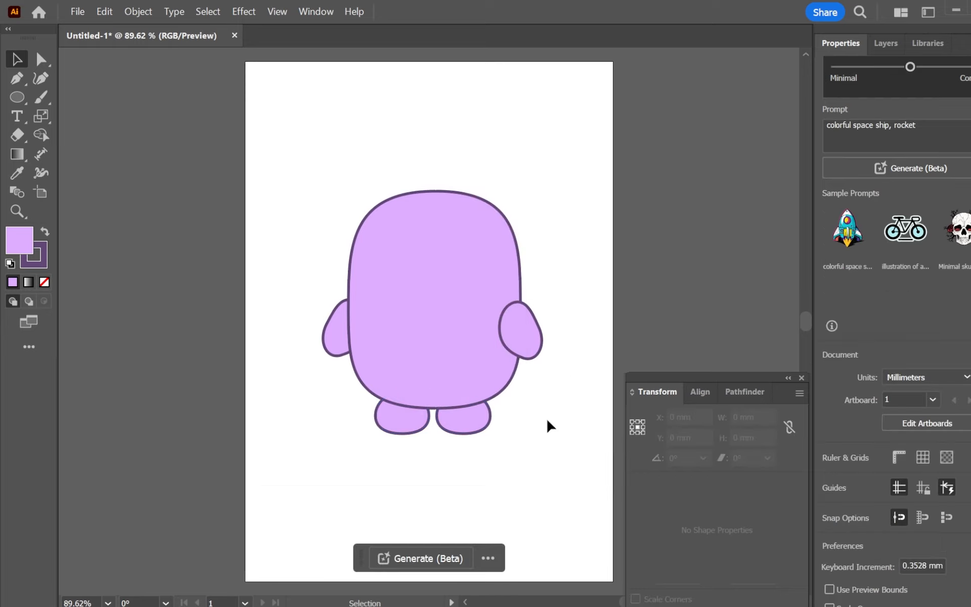
Draw a circular left eye about 16.5 mm wide on the body, filled with the shading group's dark purple and without a stroke.
left_click(18, 96)
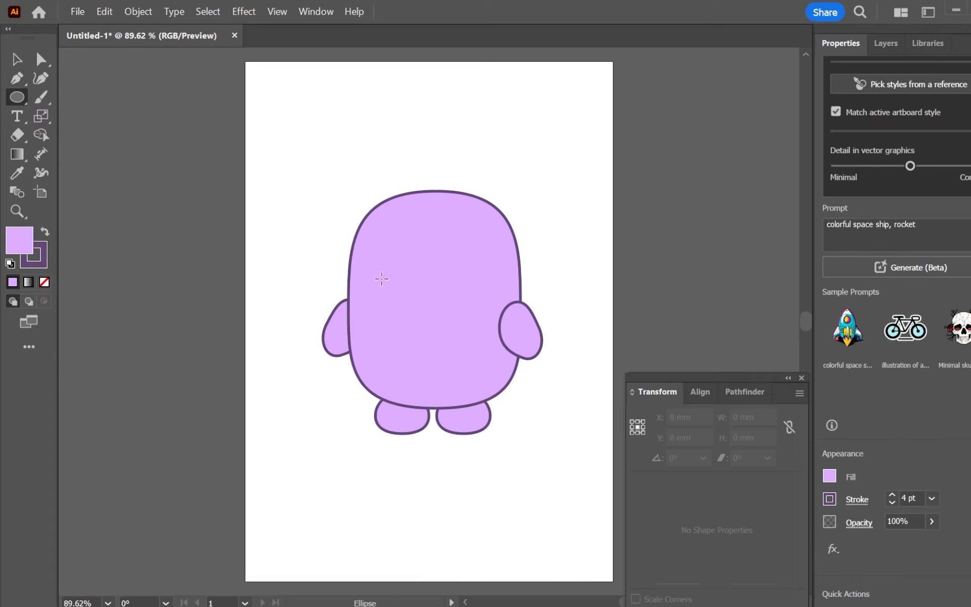
left_click_drag(385, 272, 405, 302)
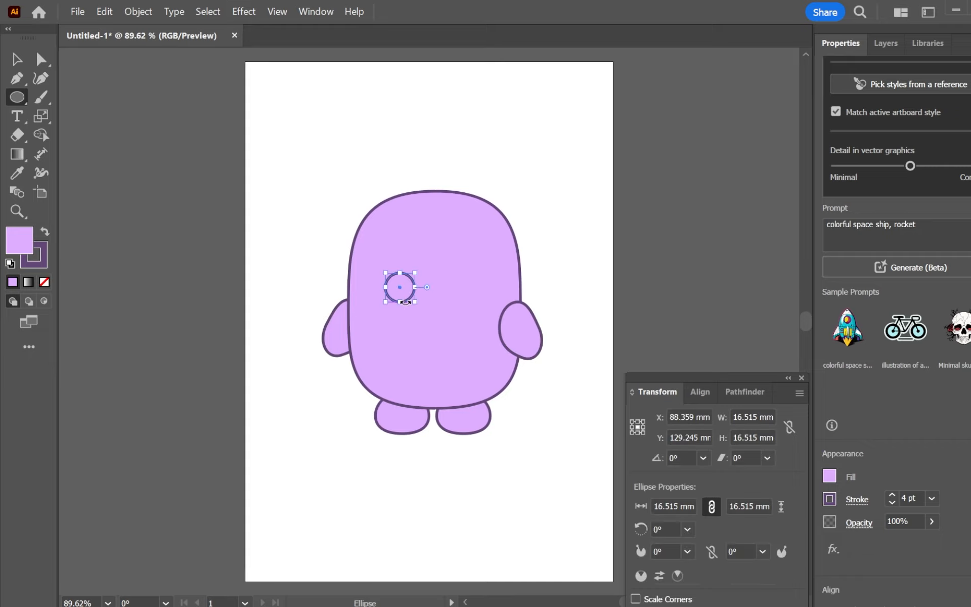
left_click(832, 477)
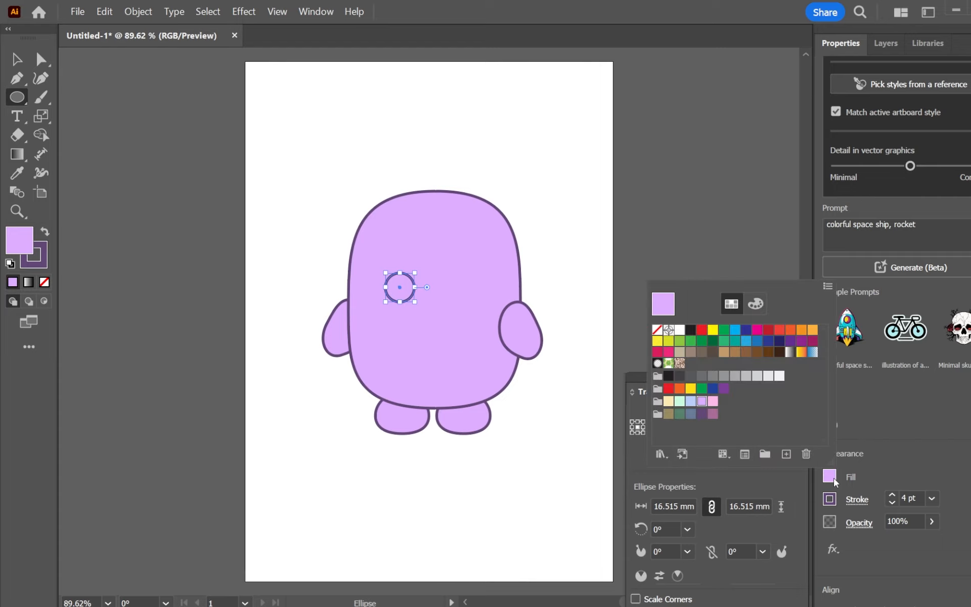
left_click(702, 414)
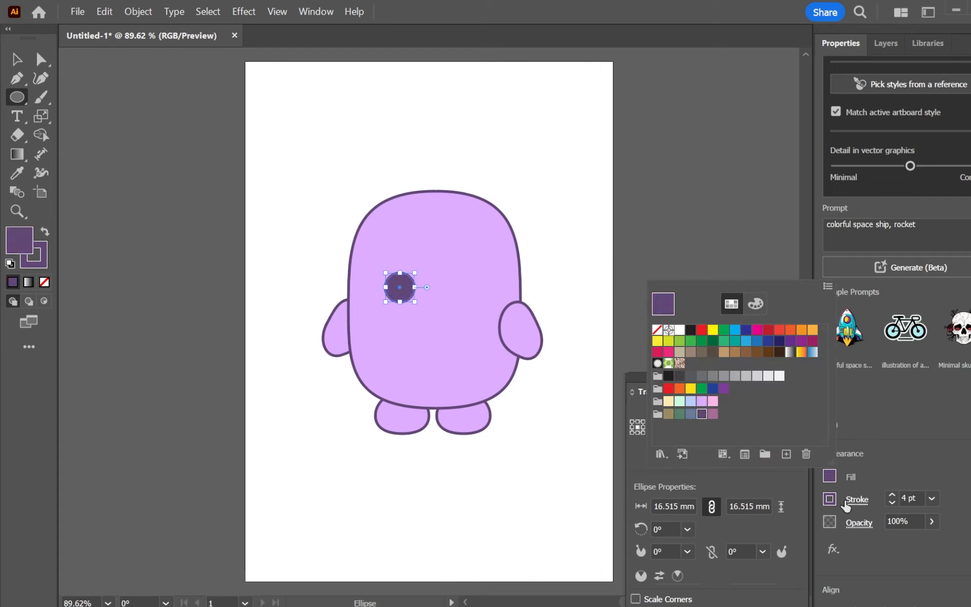
left_click(892, 503)
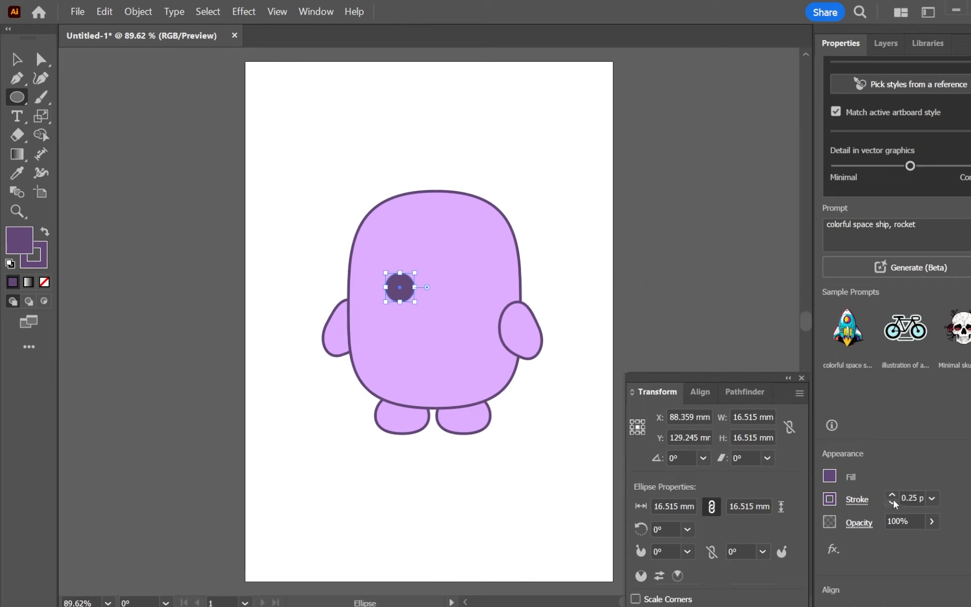
left_click(893, 502)
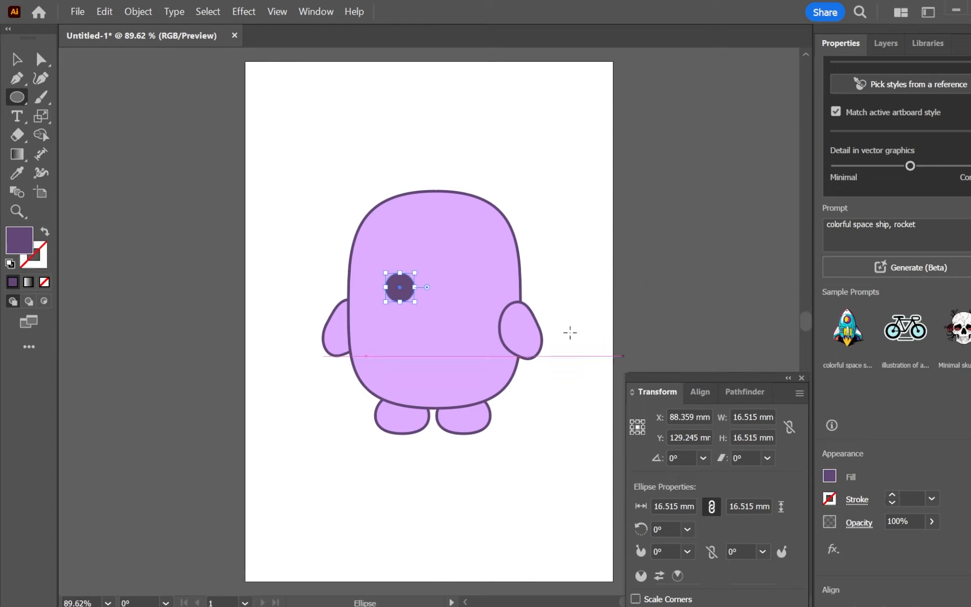
Shrink the eye circle proportionally to about 14 mm and deselect it.
left_click_drag(402, 288, 410, 298)
left_click(291, 175)
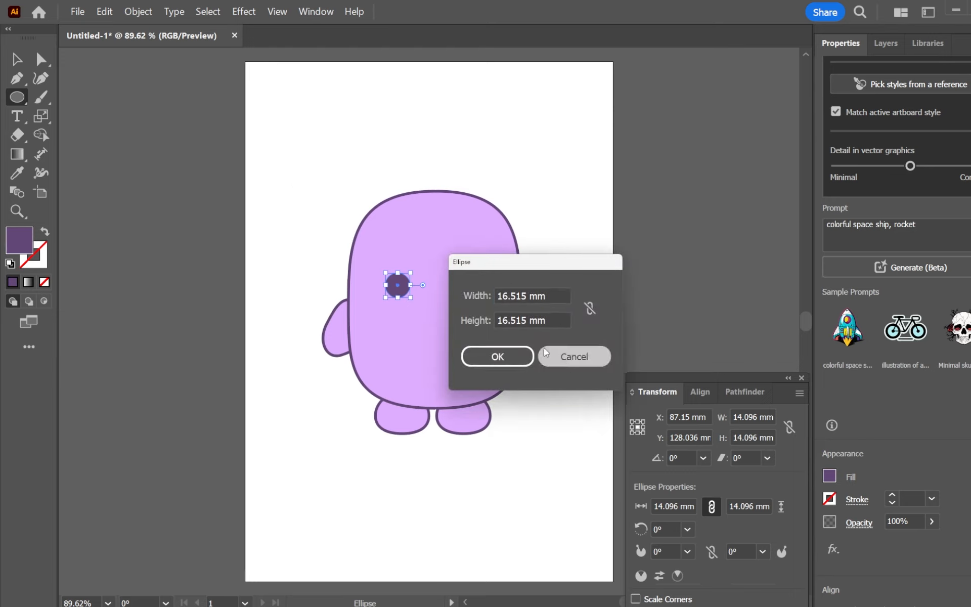
left_click(575, 357)
left_click(15, 60)
left_click(353, 188)
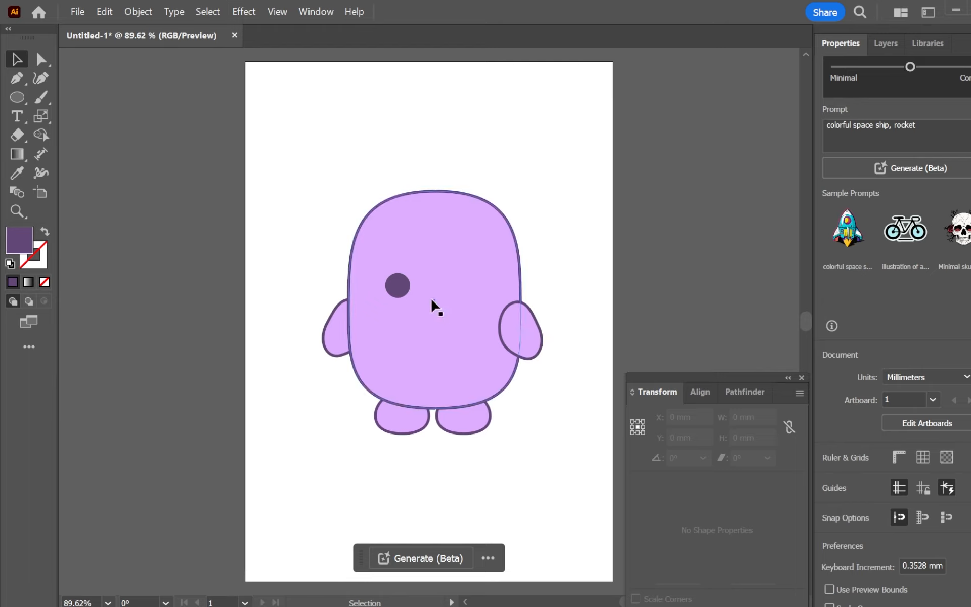
Enlarge the eye circle slightly to about 15.4 mm, keeping it round and in about the same place.
left_click(398, 285)
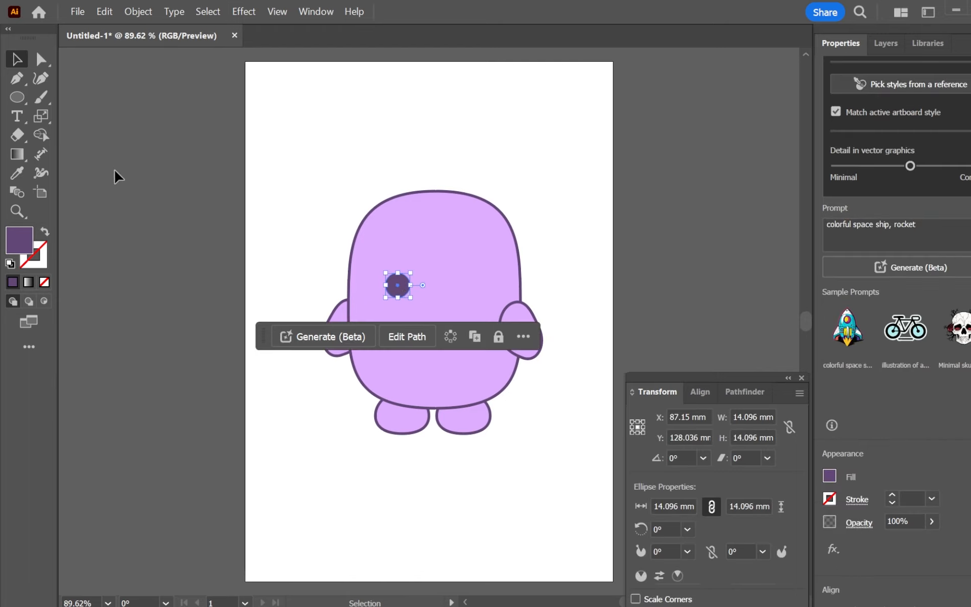
left_click(17, 212)
left_click(393, 278)
left_click_drag(392, 277, 603, 466)
left_click(18, 59)
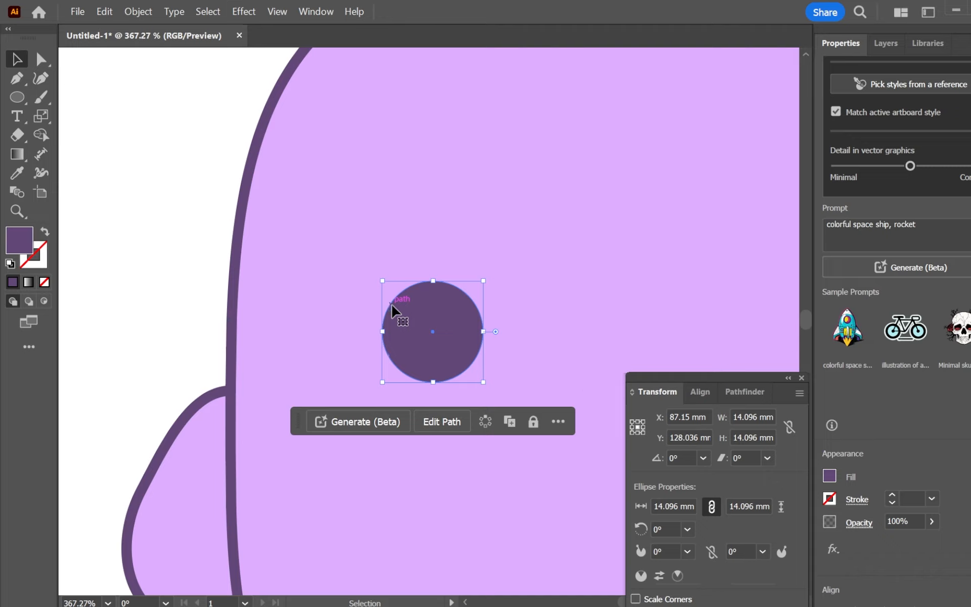
left_click_drag(380, 282, 374, 272)
left_click_drag(449, 344, 454, 350)
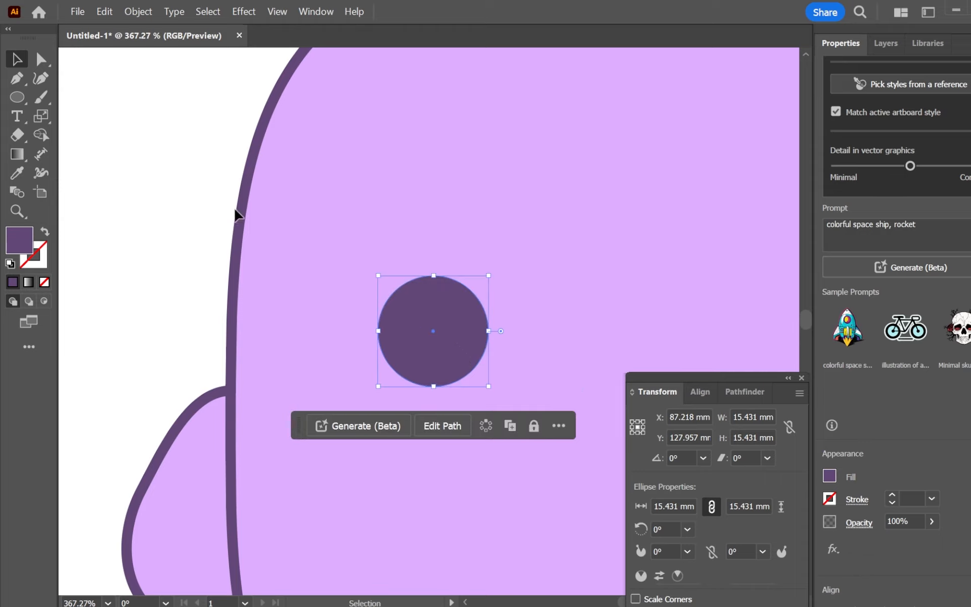
left_click(198, 163)
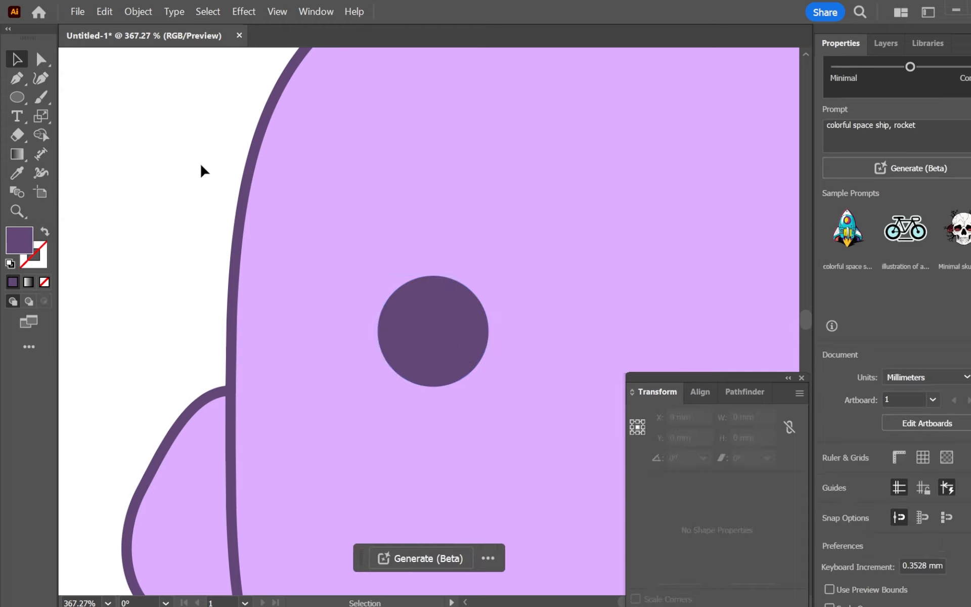
Draw a small circular highlight about 2.5 mm wide in the eye's upper left and fill it white.
left_click(22, 99)
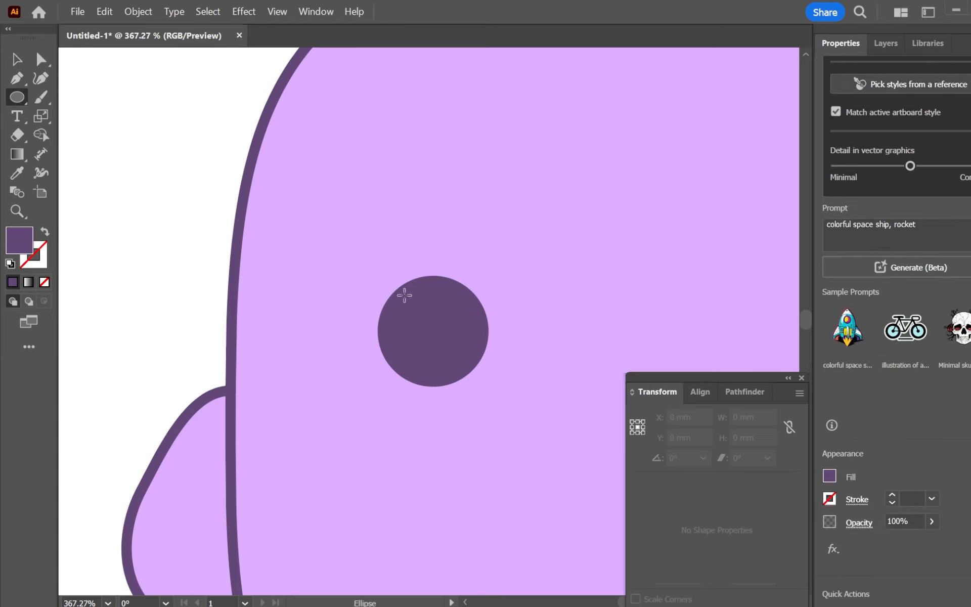
left_click_drag(403, 295, 422, 309)
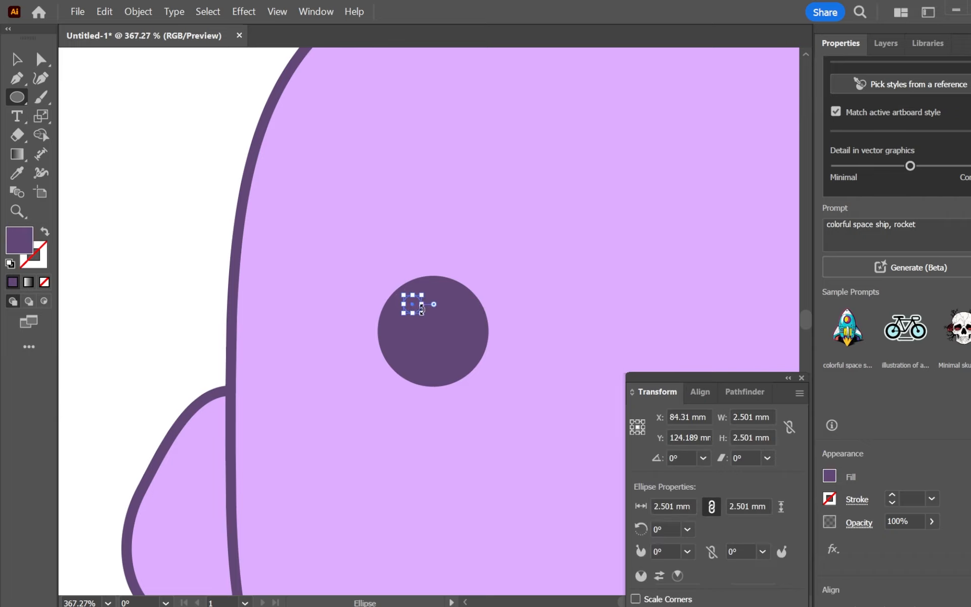
left_click(830, 476)
left_click(679, 329)
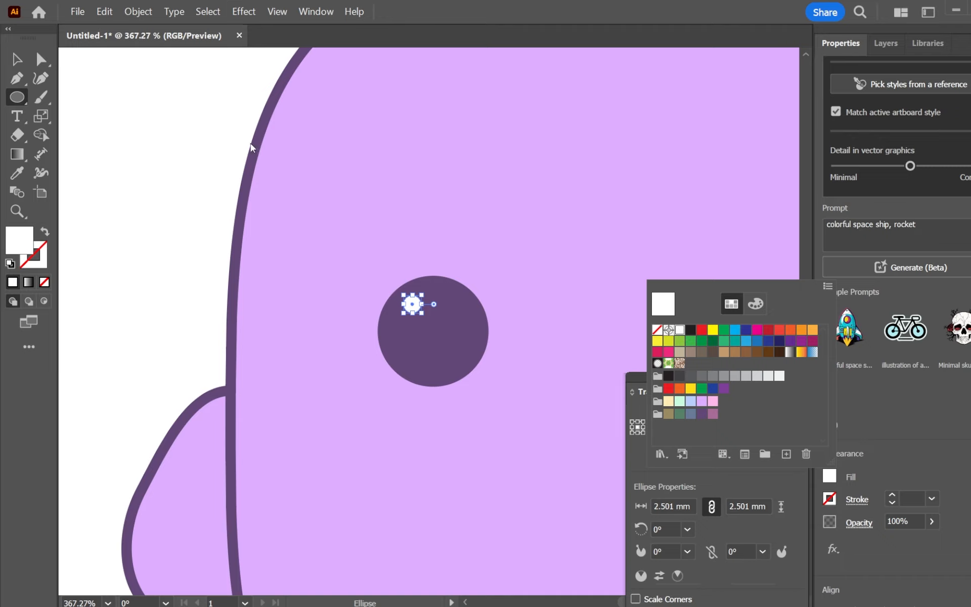
Duplicate the white highlight, enlarge the copy to about 3.6 mm, and place it overlapping the small one's lower right.
left_click(16, 60)
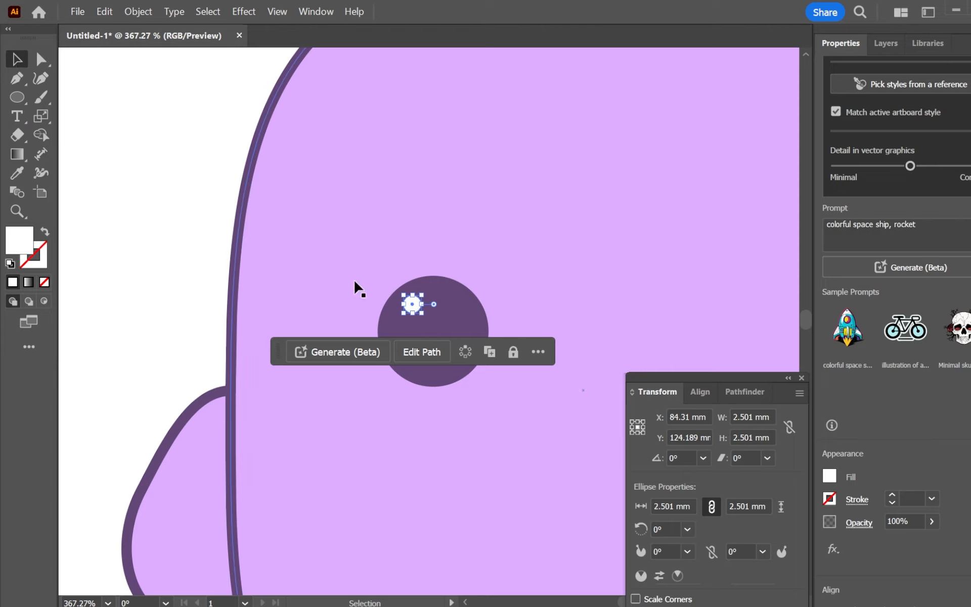
mouse_move(412, 304)
left_mouse_down()
mouse_move(428, 322)
mouse_move(413, 305)
left_mouse_up()
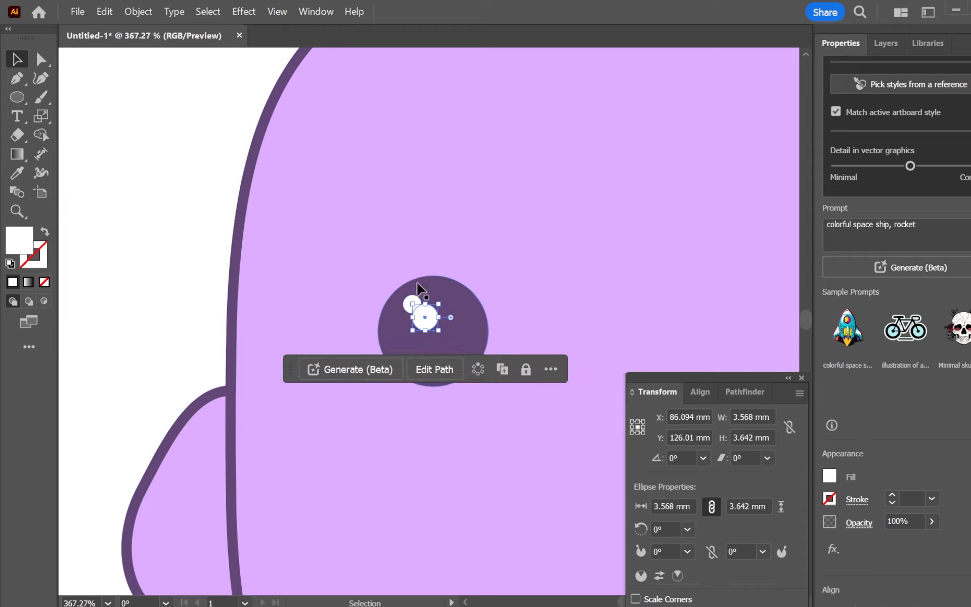
left_click(376, 208)
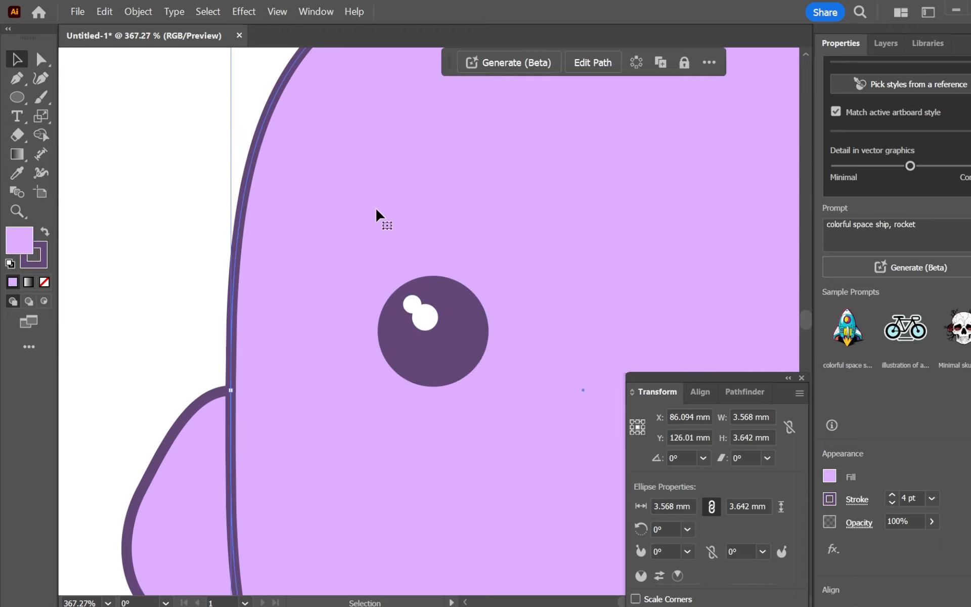
left_click(155, 168)
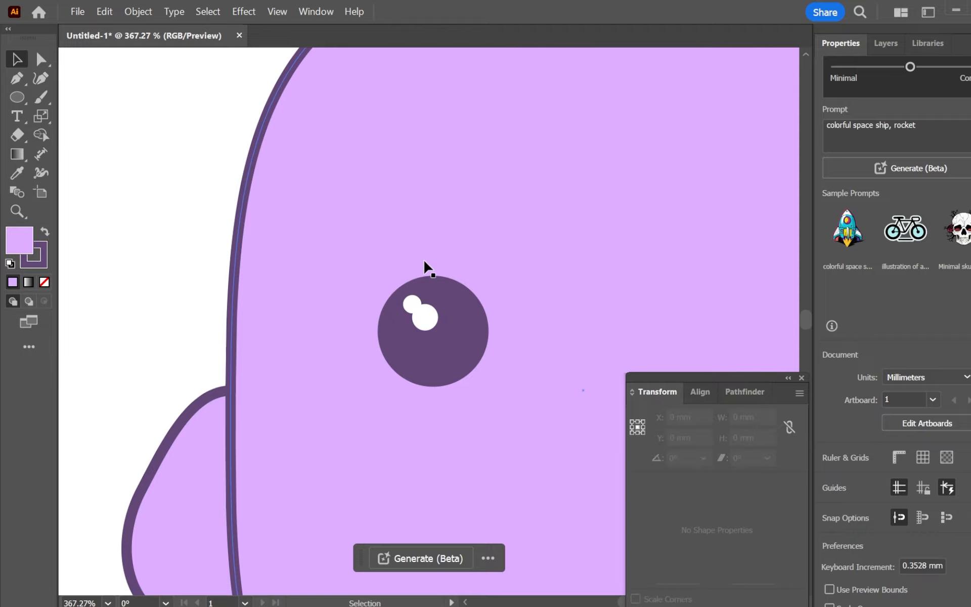
Group the dark purple eye circle with its two white highlights.
left_click(17, 211)
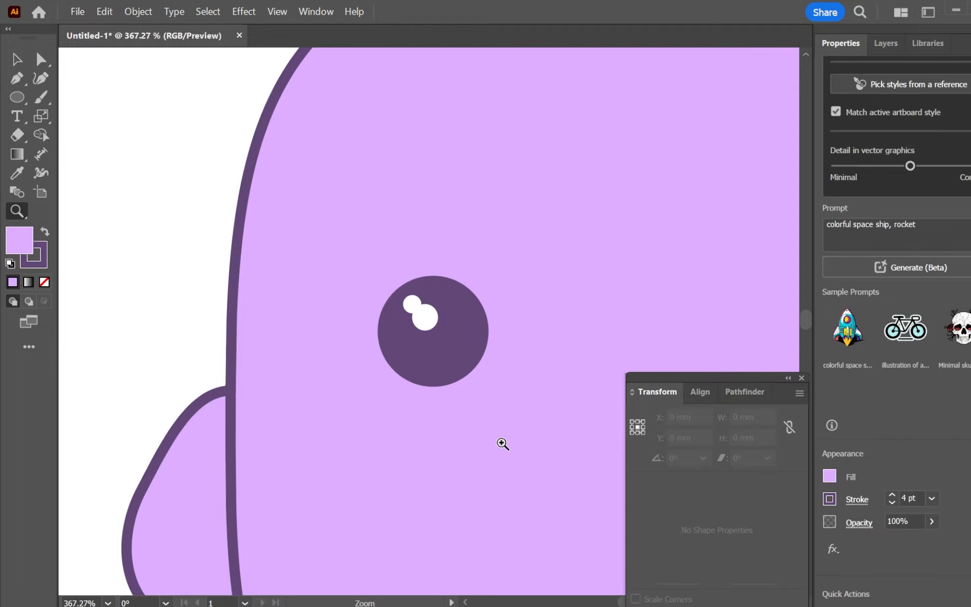
left_click_drag(501, 444, 328, 235)
scroll(464, 301, "down", 5)
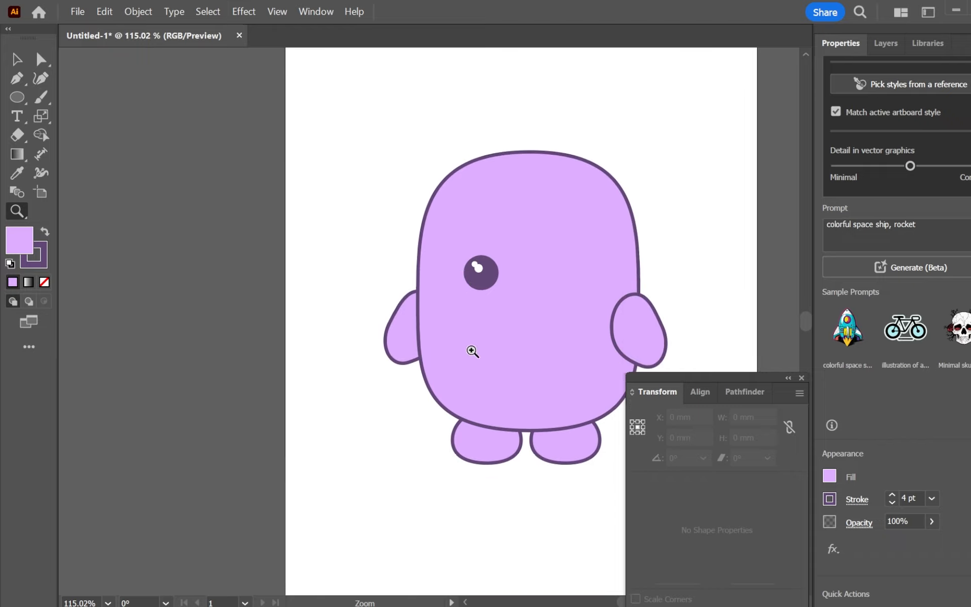
left_click_drag(727, 376, 204, 196)
left_click_drag(634, 603, 627, 601)
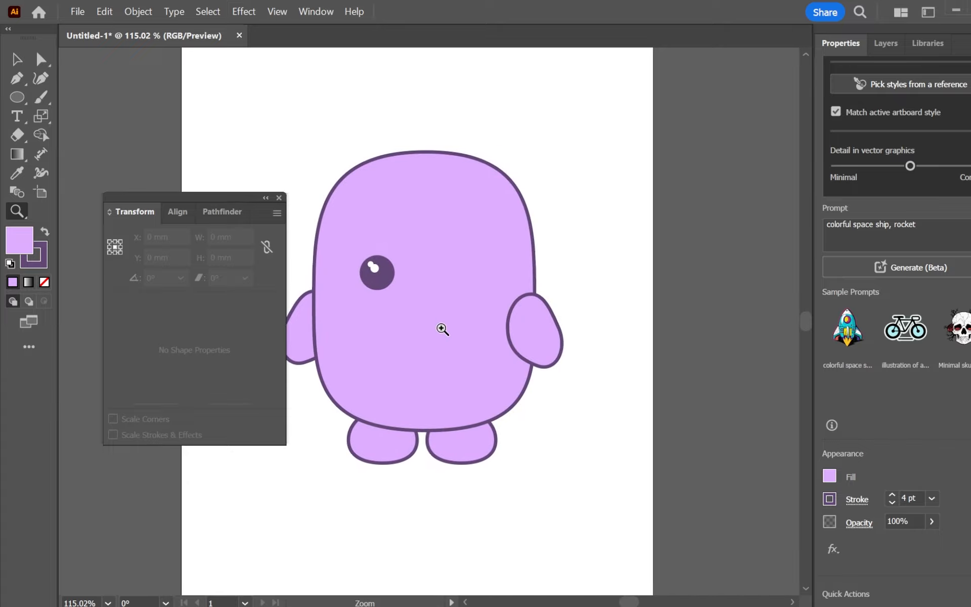
key("v")
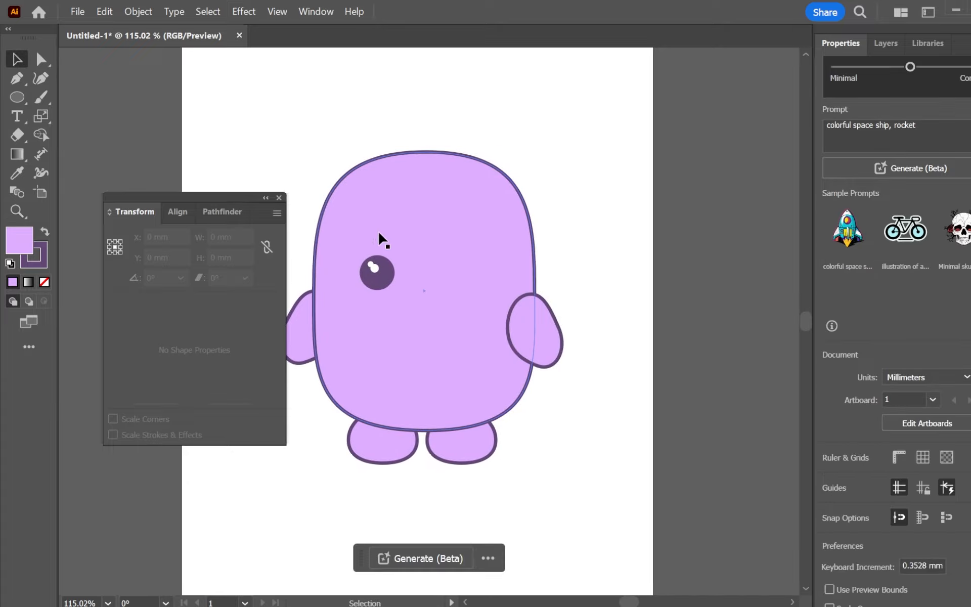
left_click(380, 276)
left_click(373, 266, "shift")
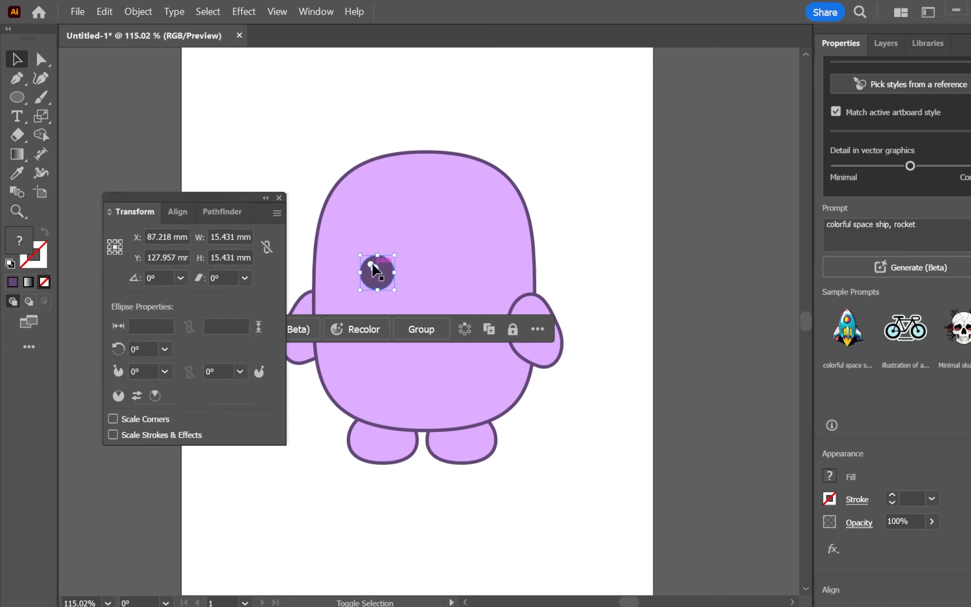
left_click(372, 265, "shift")
left_click(371, 264, "shift")
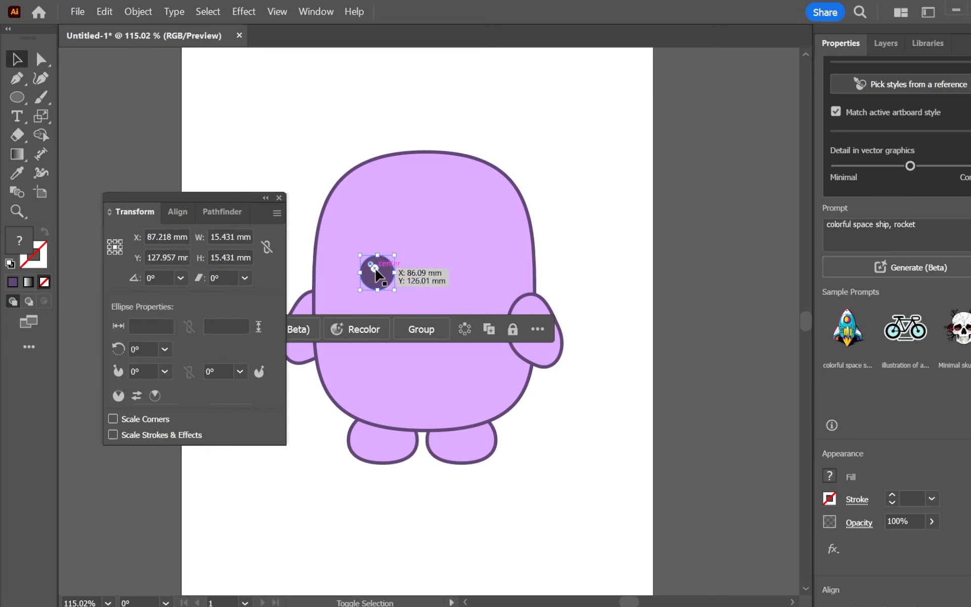
left_click(420, 330)
Duplicate the grouped eye and place the copy level with the original on the right side of the face.
key("ctrl+c")
key("ctrl+v")
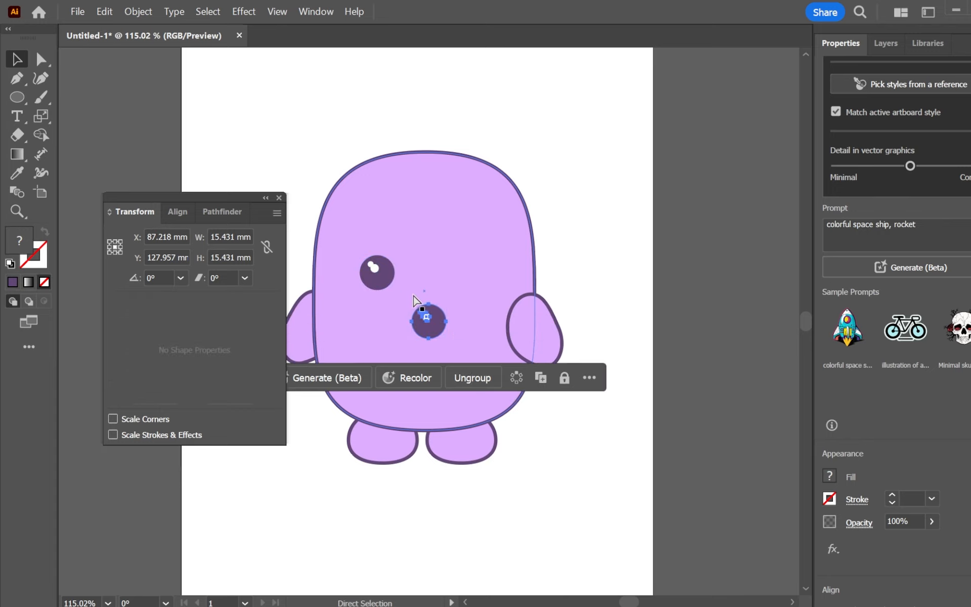
left_click_drag(429, 325, 452, 285)
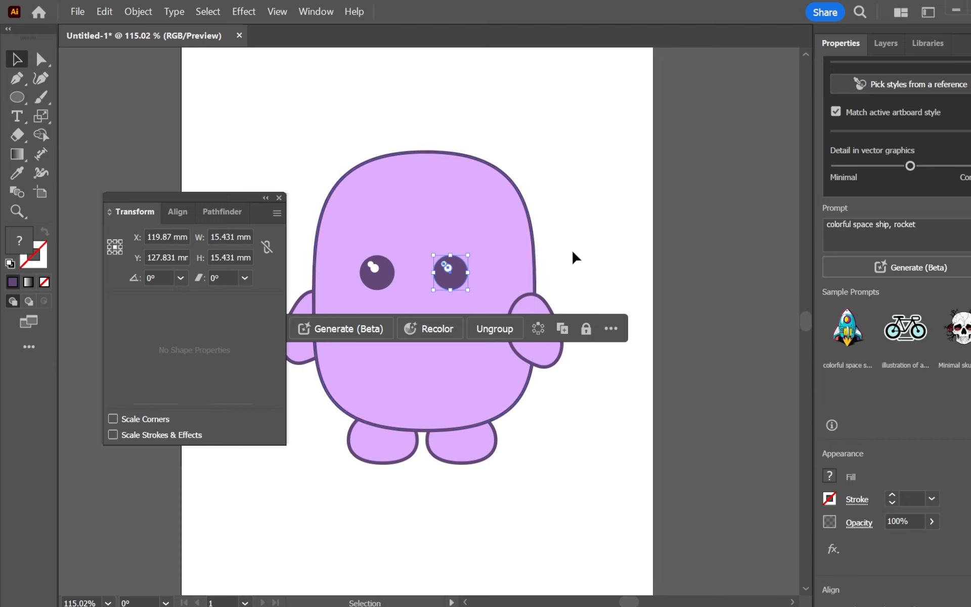
left_click(588, 251)
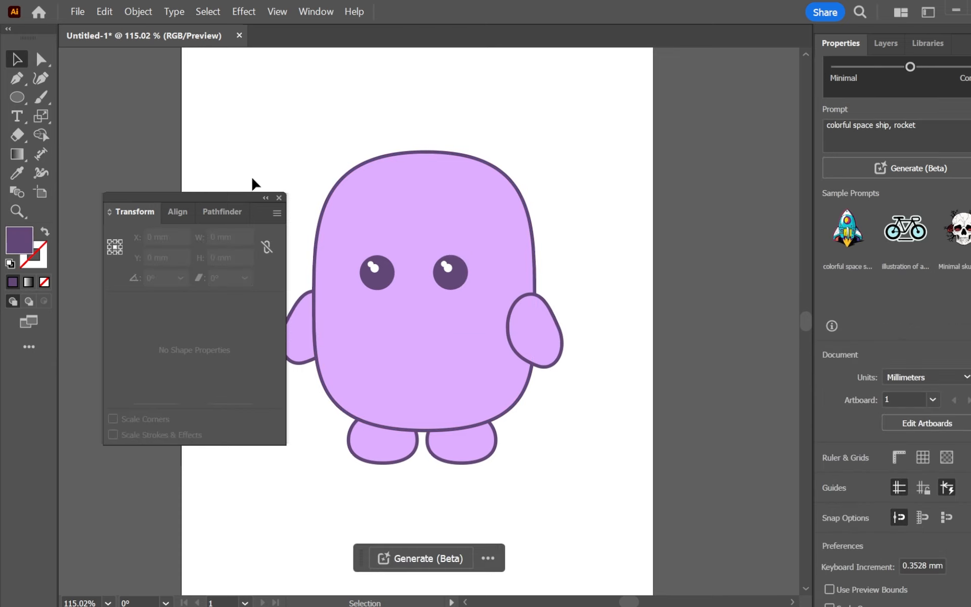
Draw a horizontal mouth line about 14.5 mm long centred below and between the eyes.
left_click_drag(231, 197, 172, 354)
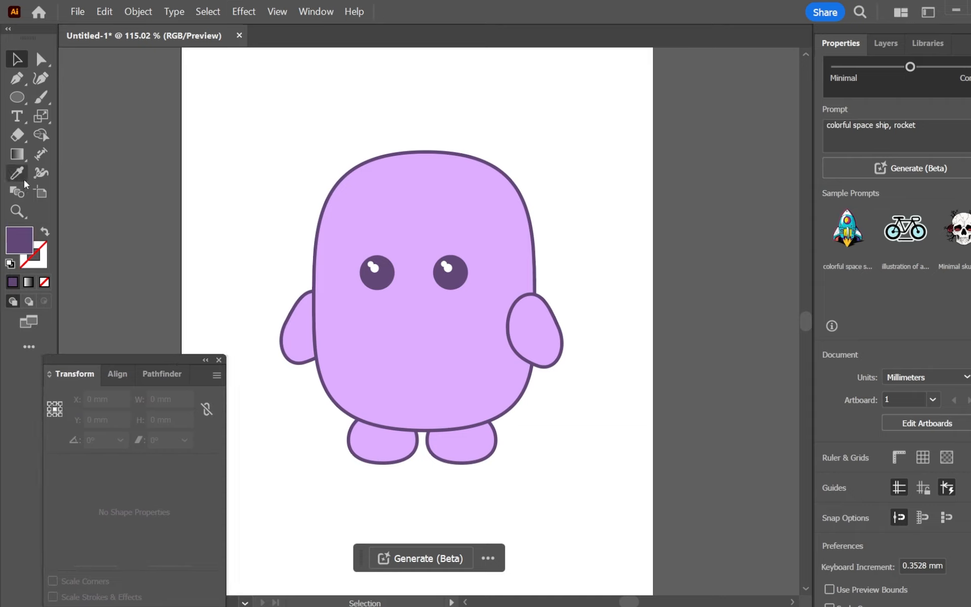
left_click(17, 97)
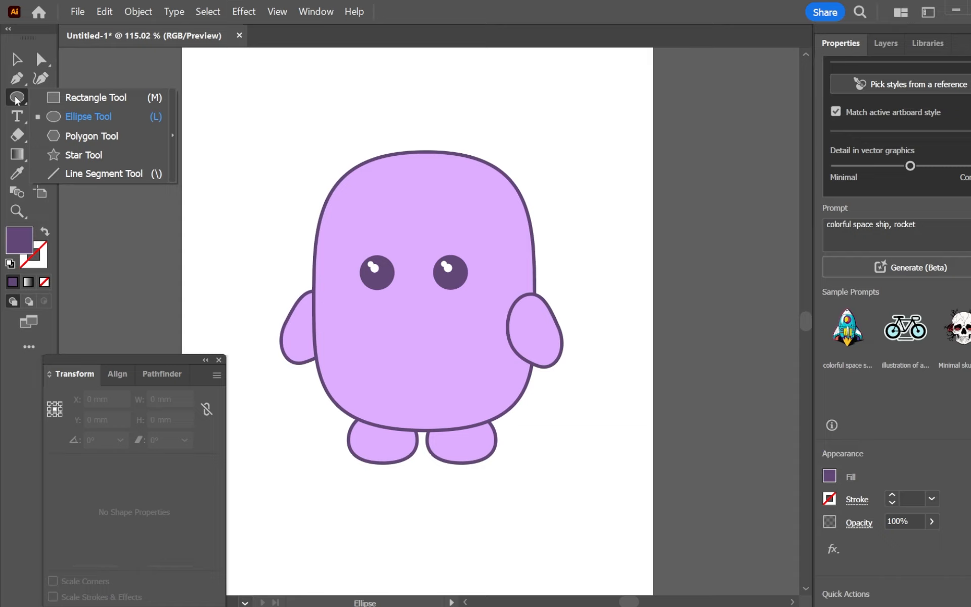
left_click(101, 174)
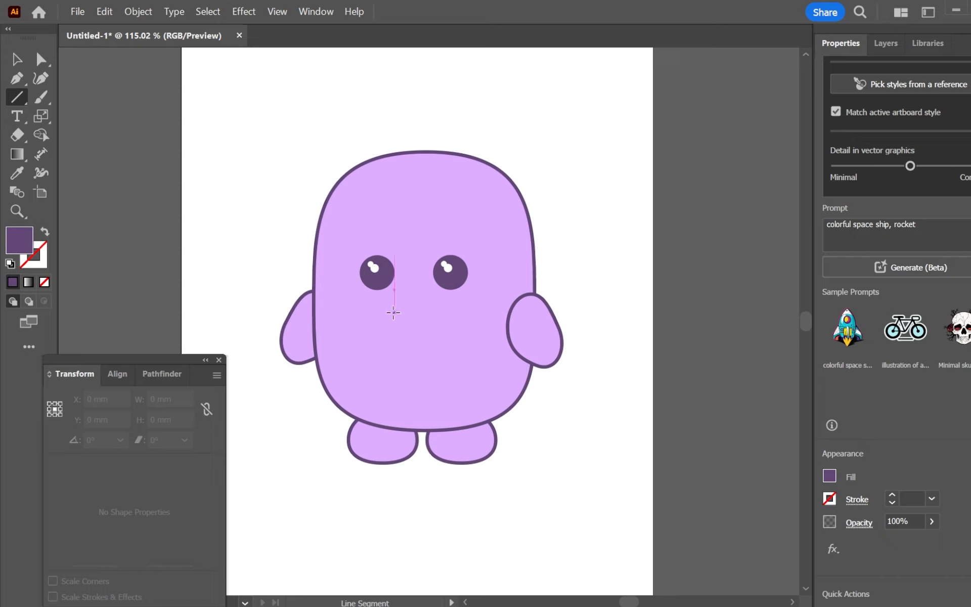
left_click_drag(394, 312, 427, 312)
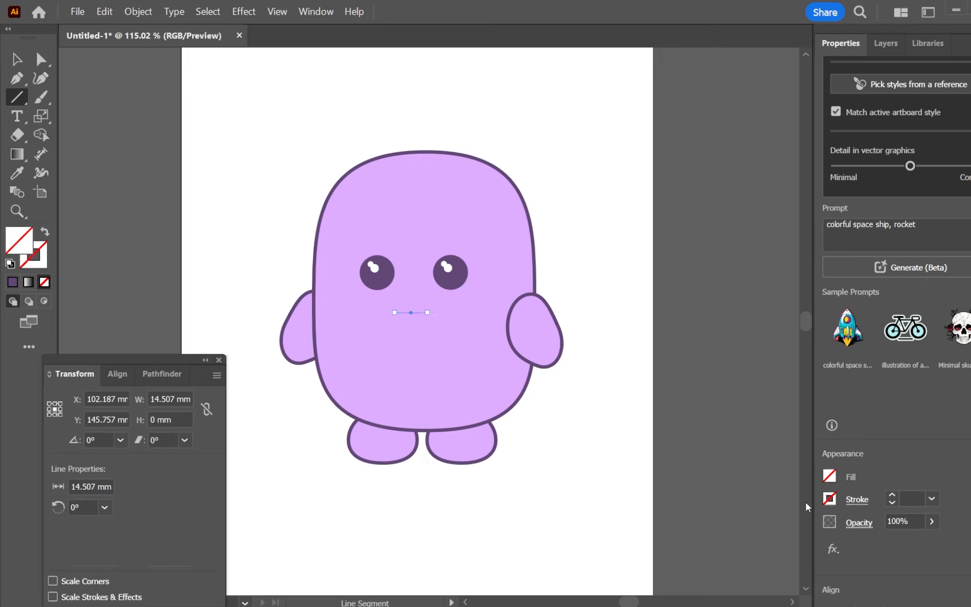
Give the mouth line a dark purple (R=98 G=71 B=119) 4 pt stroke with round caps.
left_click(828, 499)
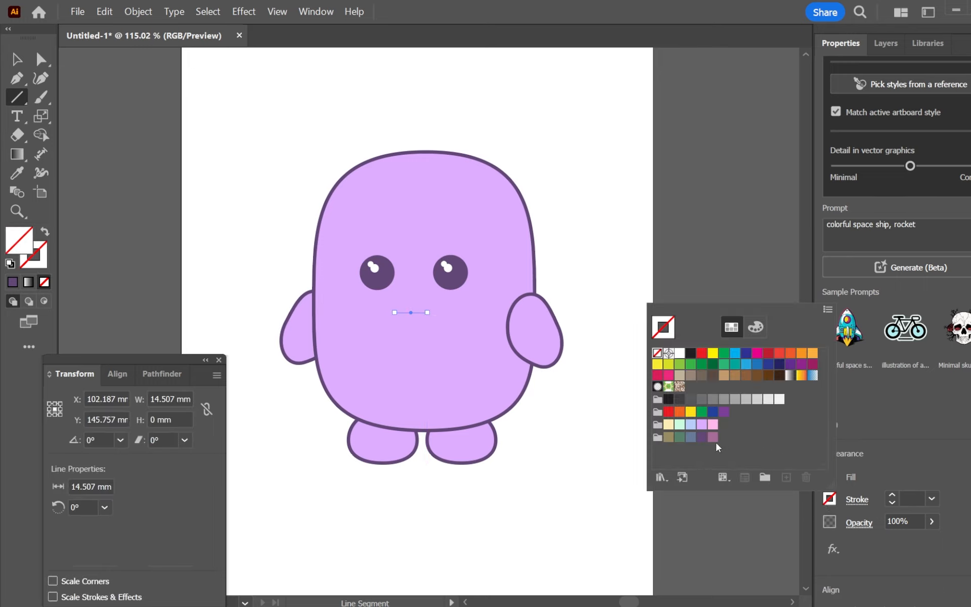
left_click(702, 436)
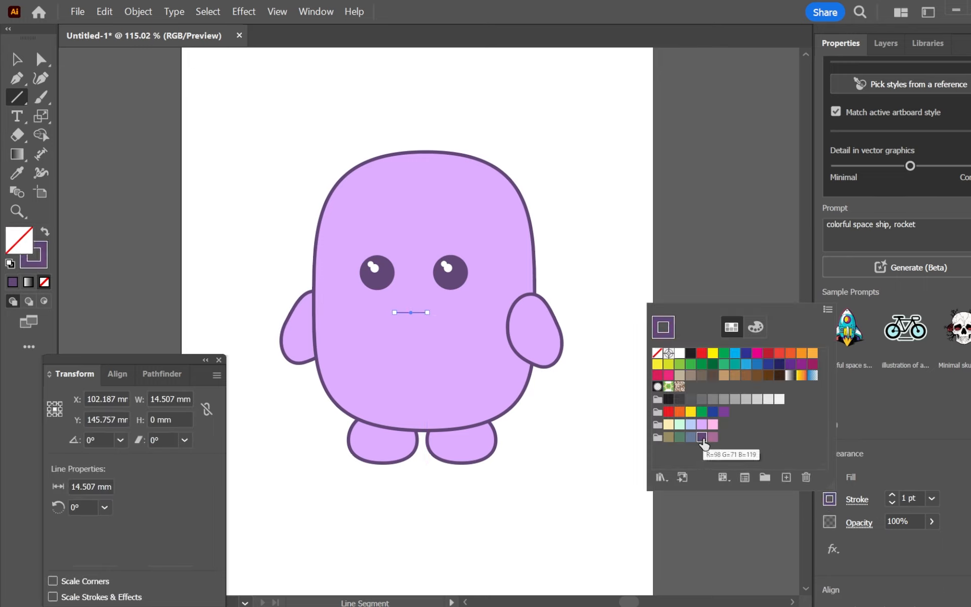
left_click(892, 494)
left_click(892, 495)
left_click(892, 494)
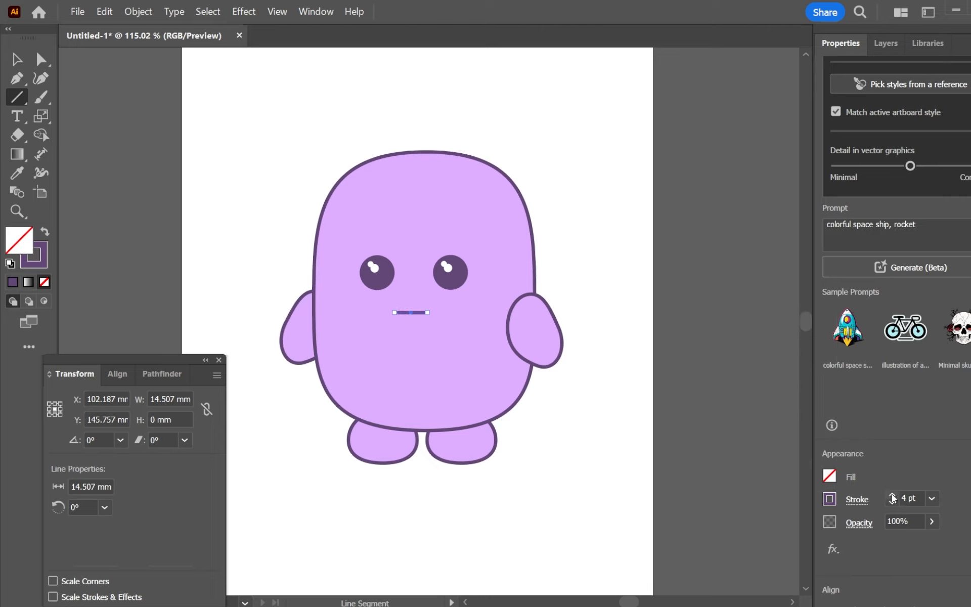
left_click(856, 500)
left_click(773, 272)
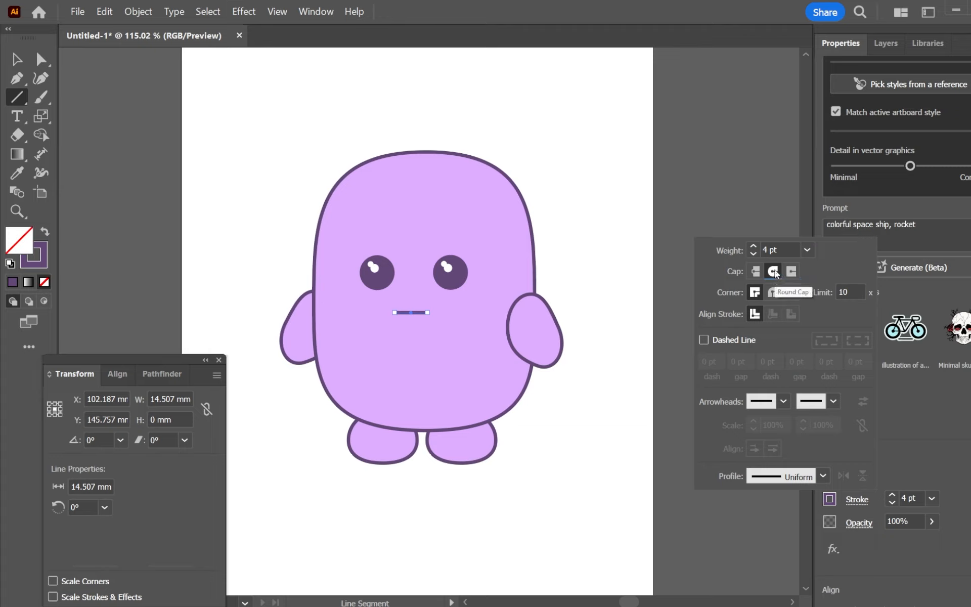
left_click(715, 182)
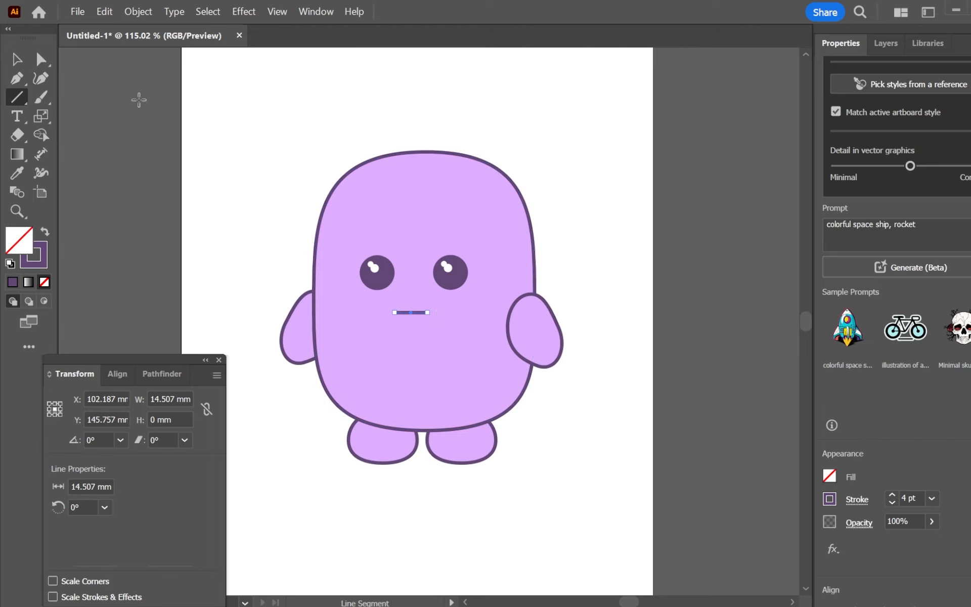
Bend the mouth line down into a smile about 5.6 mm deep and move it up closer to the eyes.
left_click(42, 81)
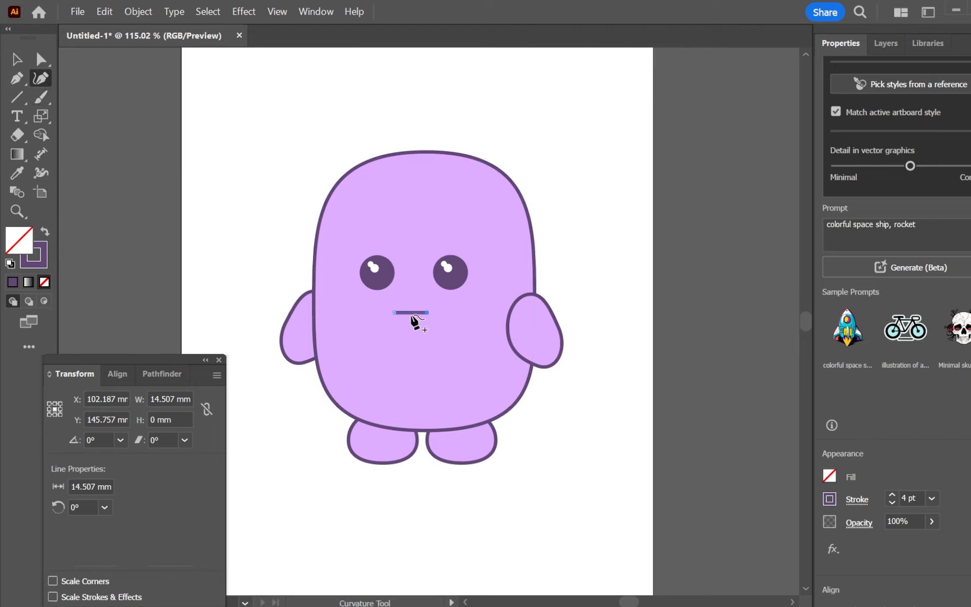
left_click_drag(410, 315, 411, 325)
left_click(17, 59)
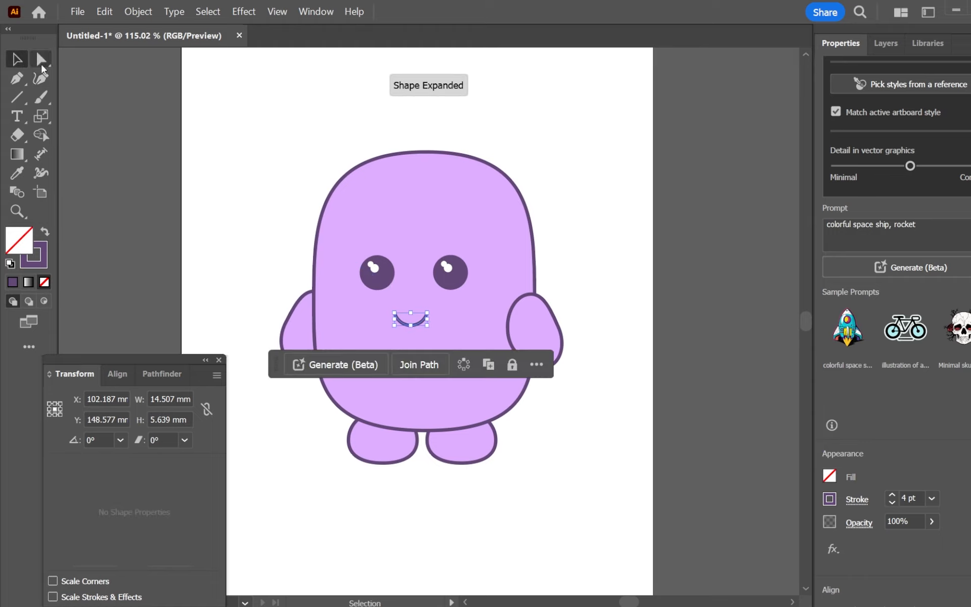
left_click(561, 244)
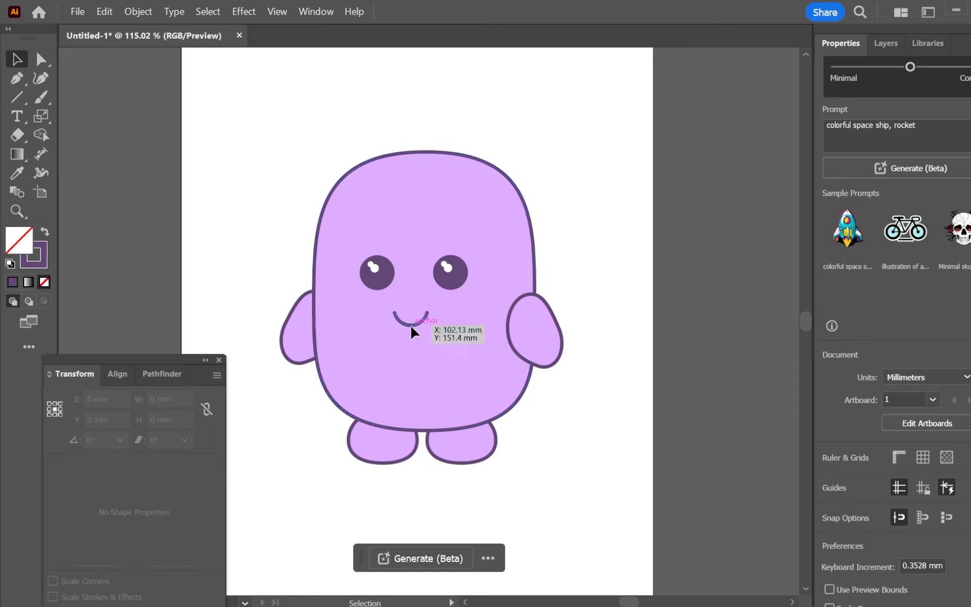
left_click_drag(410, 326, 413, 315)
left_click(587, 202)
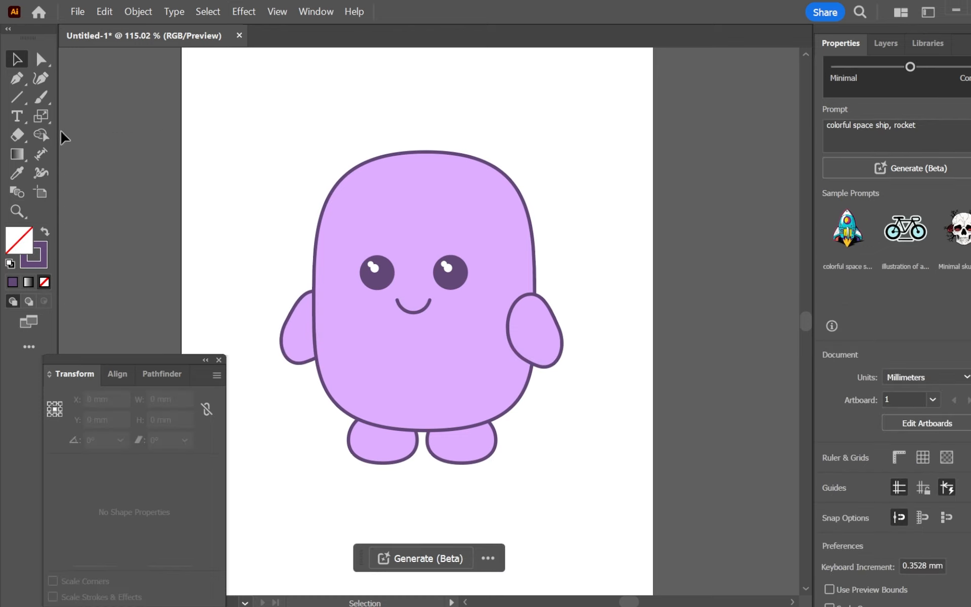
Draw a circle about 6.4 mm wide at the bottom of the smile and fill it pastel pink (R=255 G=184 B=234).
left_click_drag(17, 97, 76, 115)
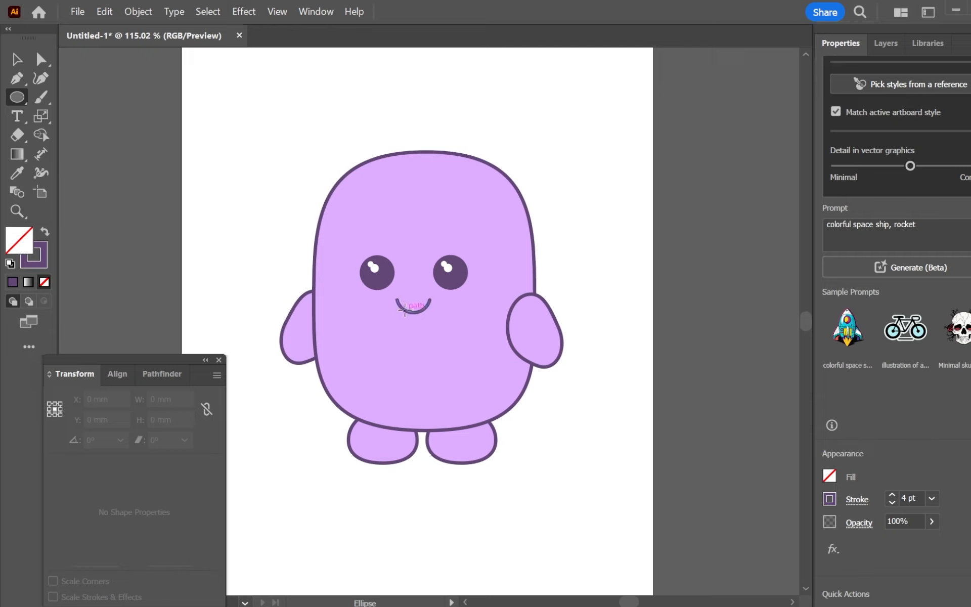
left_click_drag(405, 308, 418, 324)
left_click(830, 477)
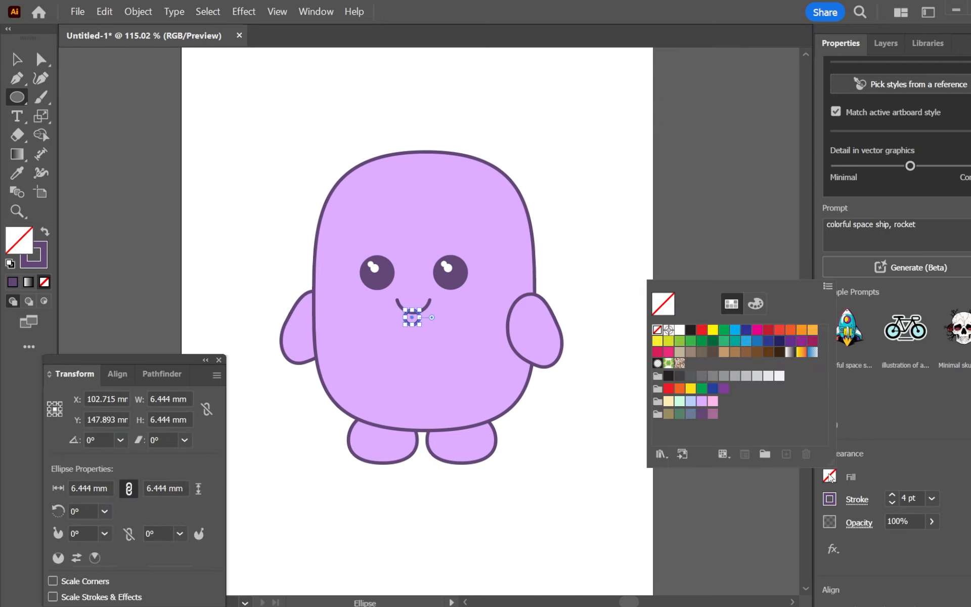
left_click(711, 402)
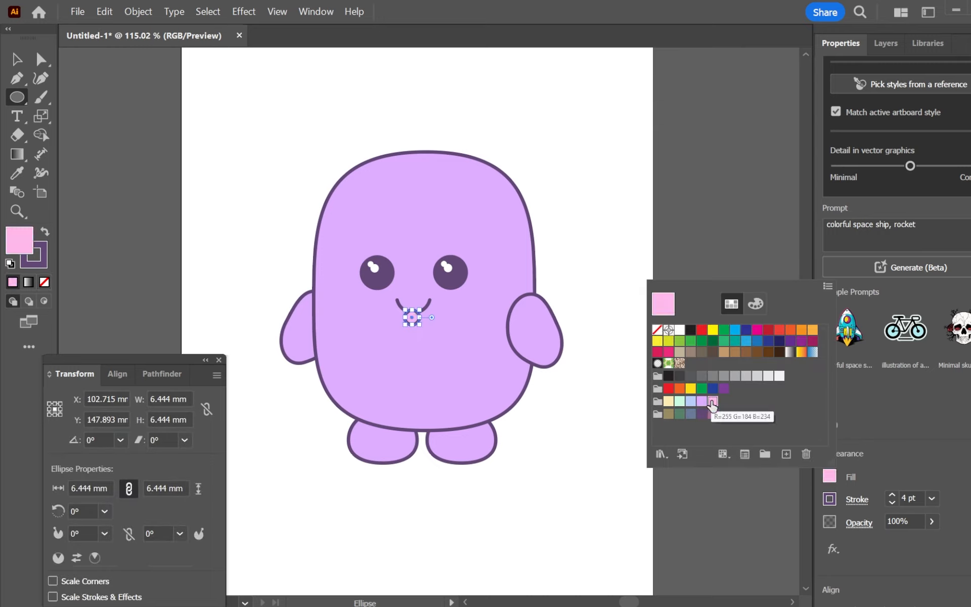
left_click(877, 464)
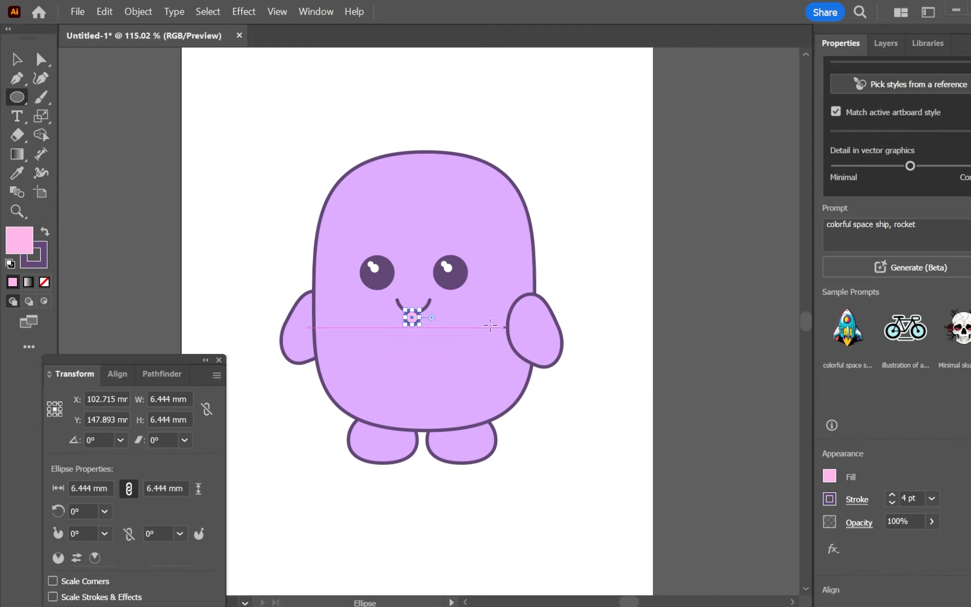
Lower the pink circle's top anchor point to form a flat-topped tongue and tuck it against the centre of the smile.
left_click(42, 59)
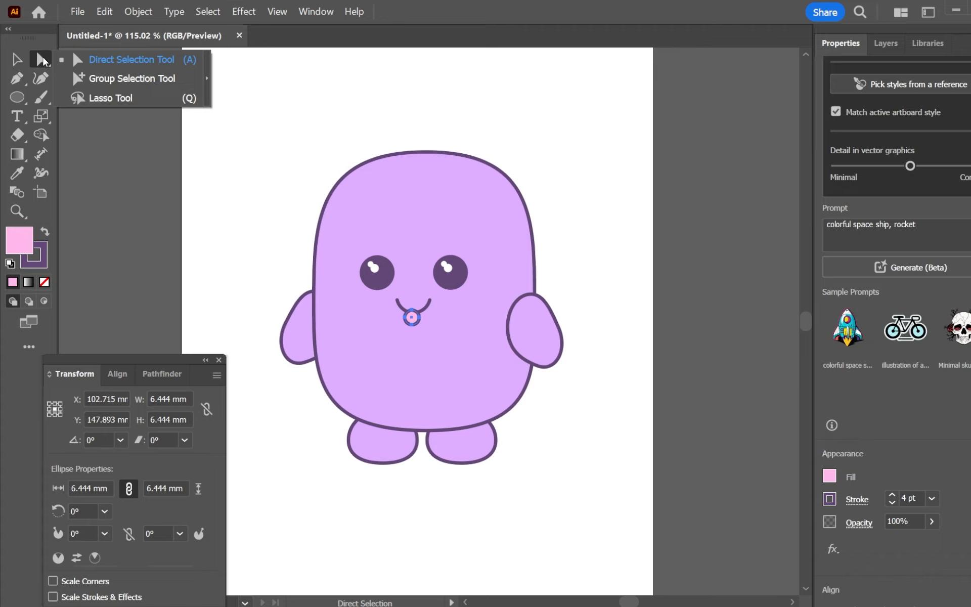
left_click(412, 314)
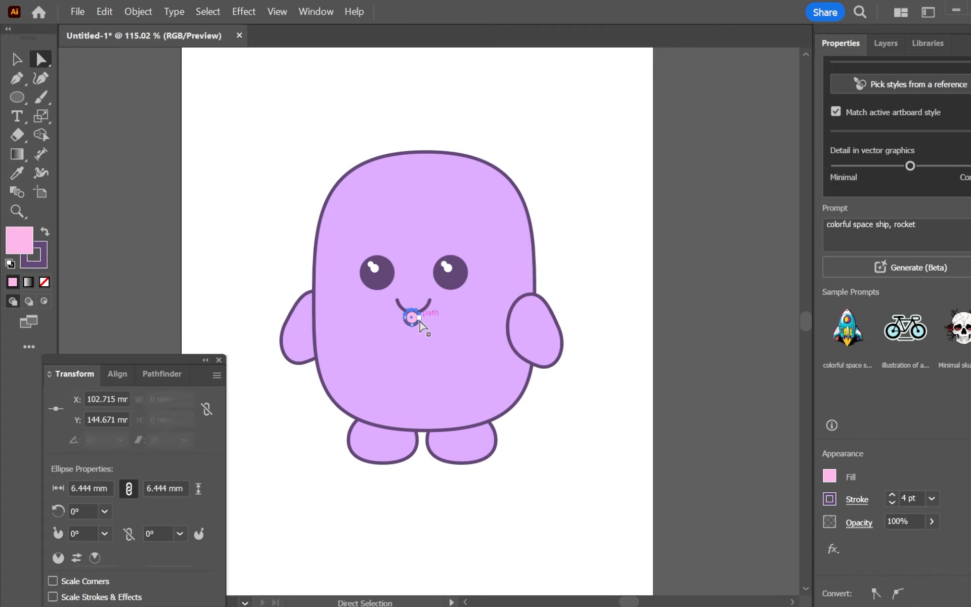
left_click_drag(411, 315, 413, 320)
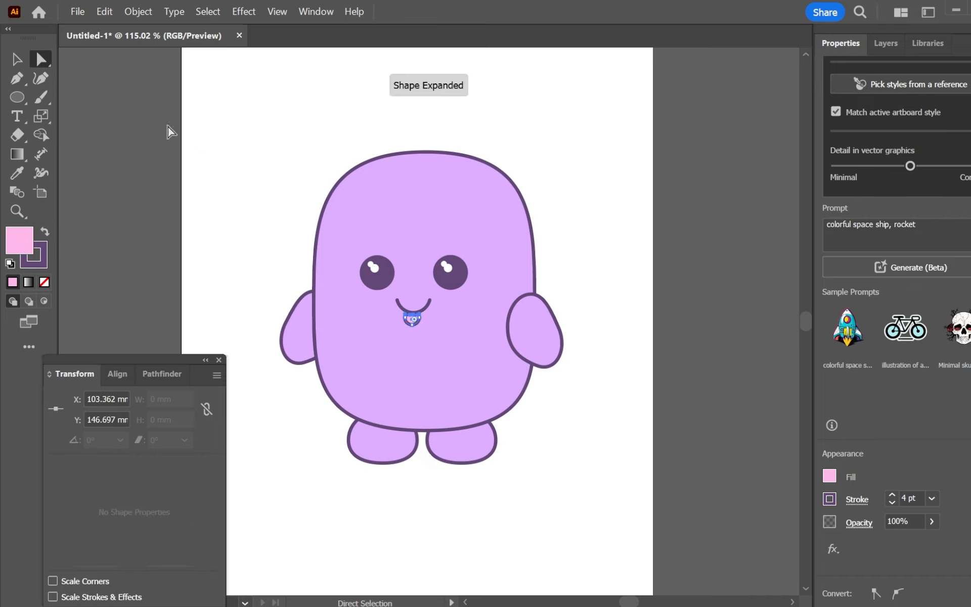
left_click(16, 59)
left_click(259, 165)
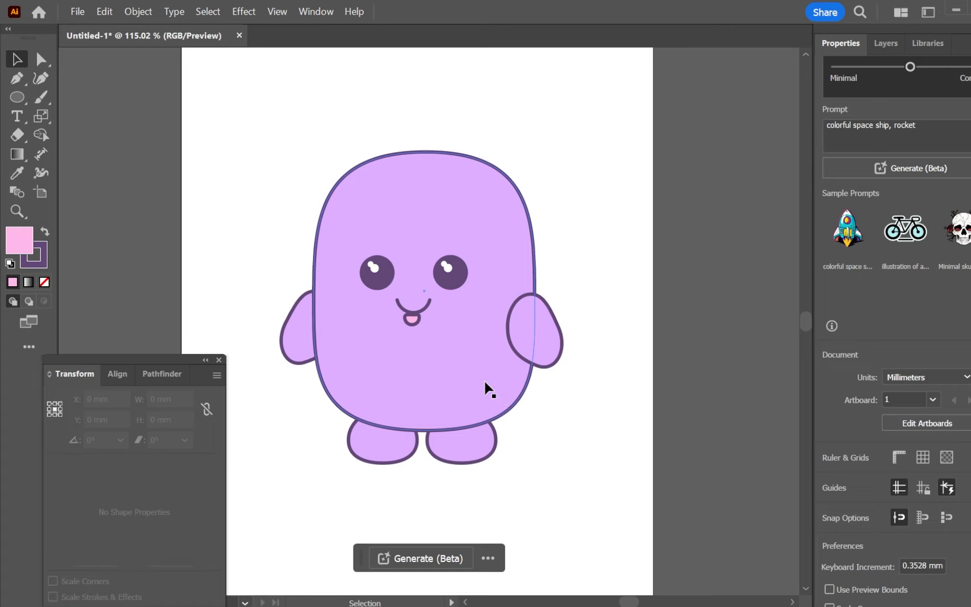
left_click_drag(414, 322, 416, 317)
left_click(584, 244)
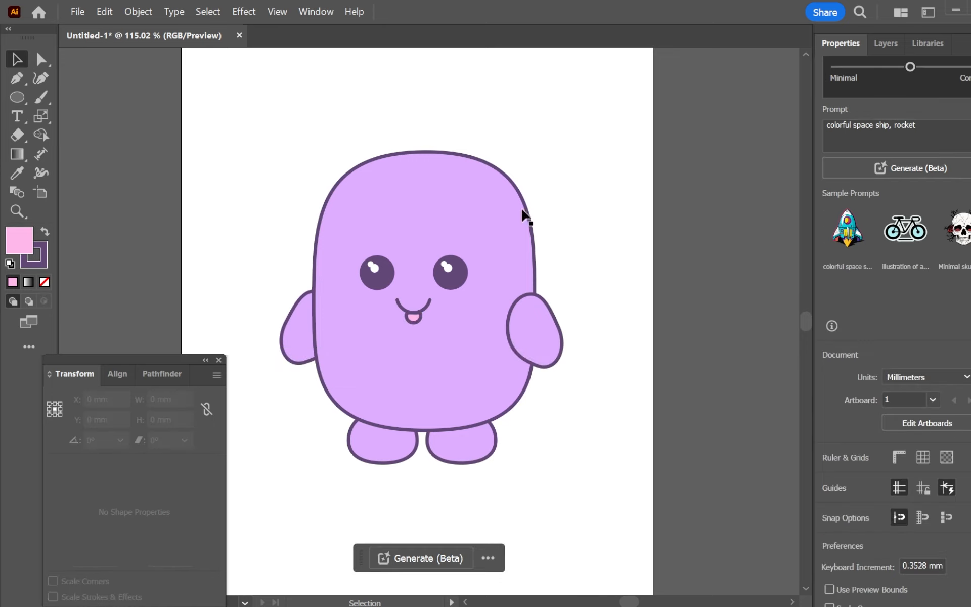
Draw a pink cheek ellipse about 15 by 13.6 mm below the left eye and remove its stroke.
left_click(19, 100)
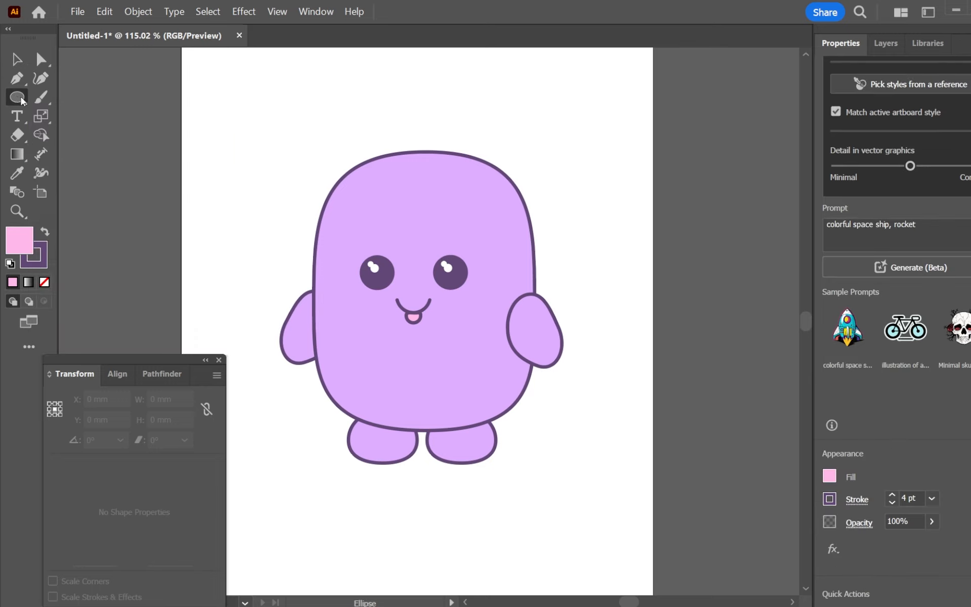
left_click_drag(344, 311, 377, 344)
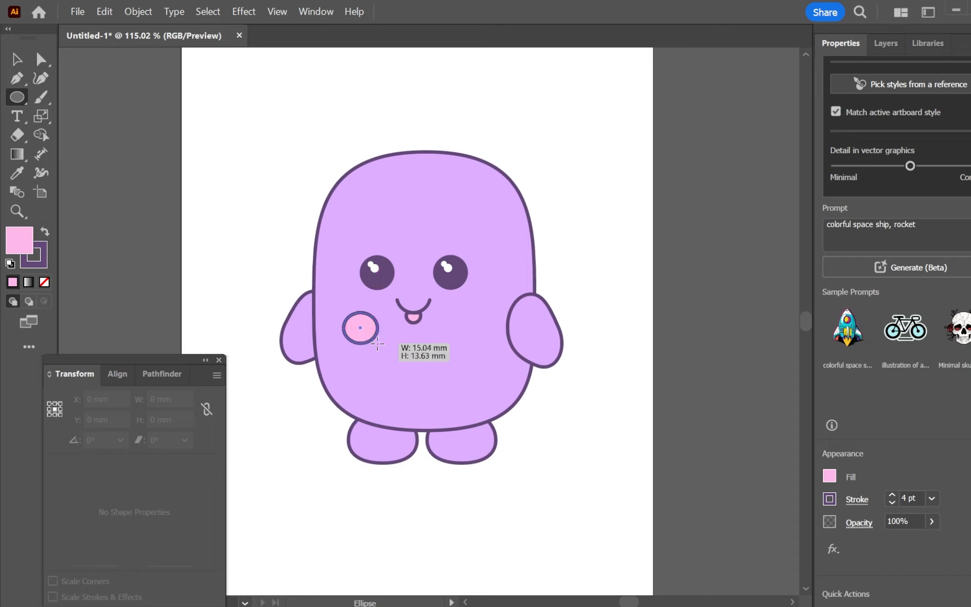
left_click_drag(377, 343, 378, 343)
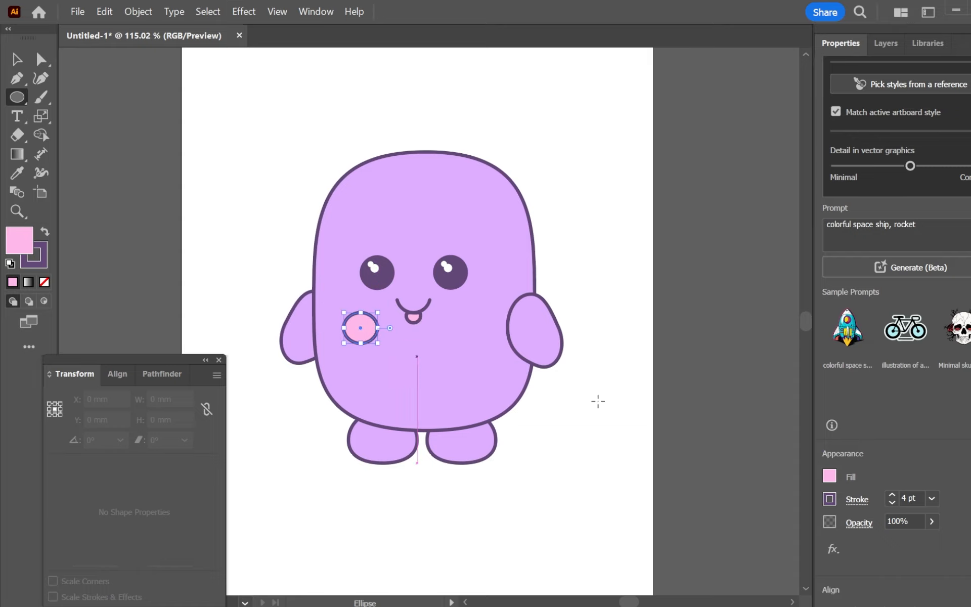
left_click(893, 501)
left_click(892, 502)
left_click(892, 502)
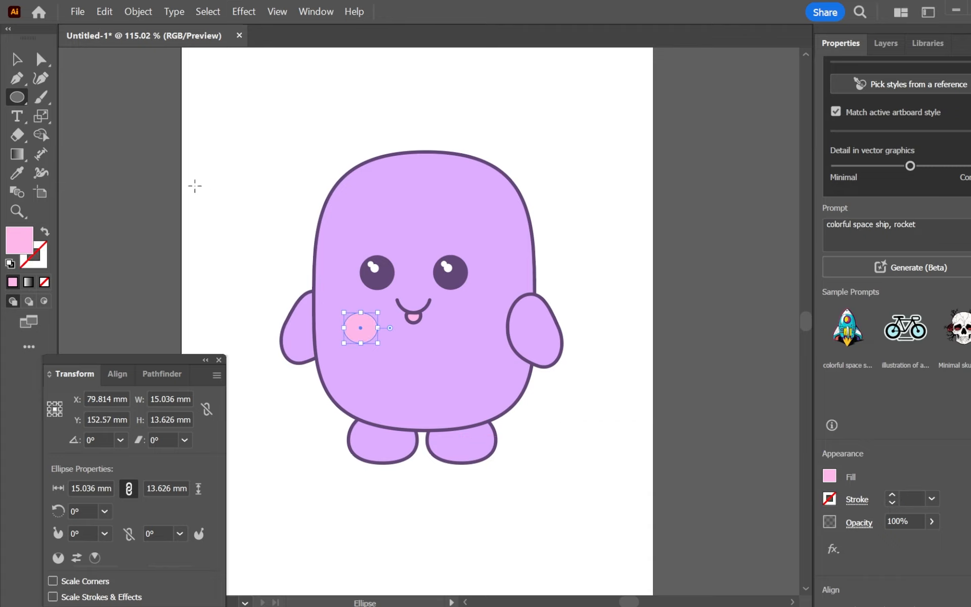
Raise the left cheek's bottom anchor point to flatten it to about 10.3 mm tall, and move the cheek closer to the eye and mouth.
left_click(44, 61)
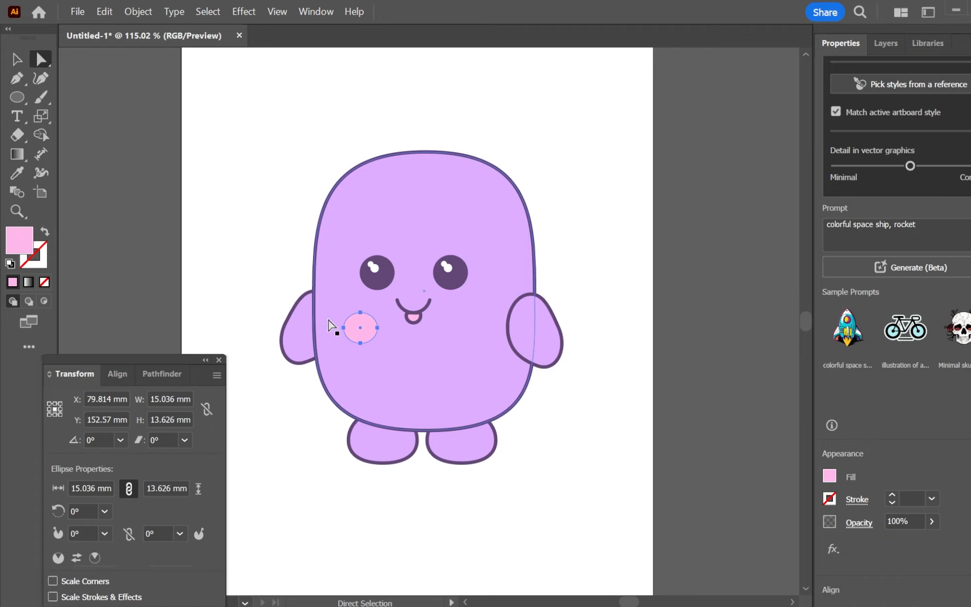
left_click_drag(360, 346, 359, 333)
key("v")
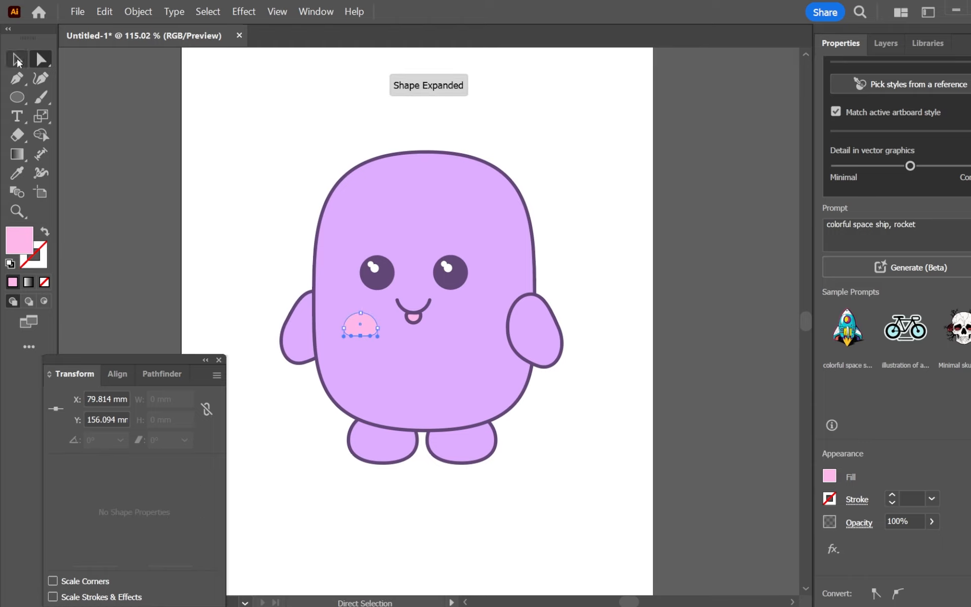
left_click(263, 171)
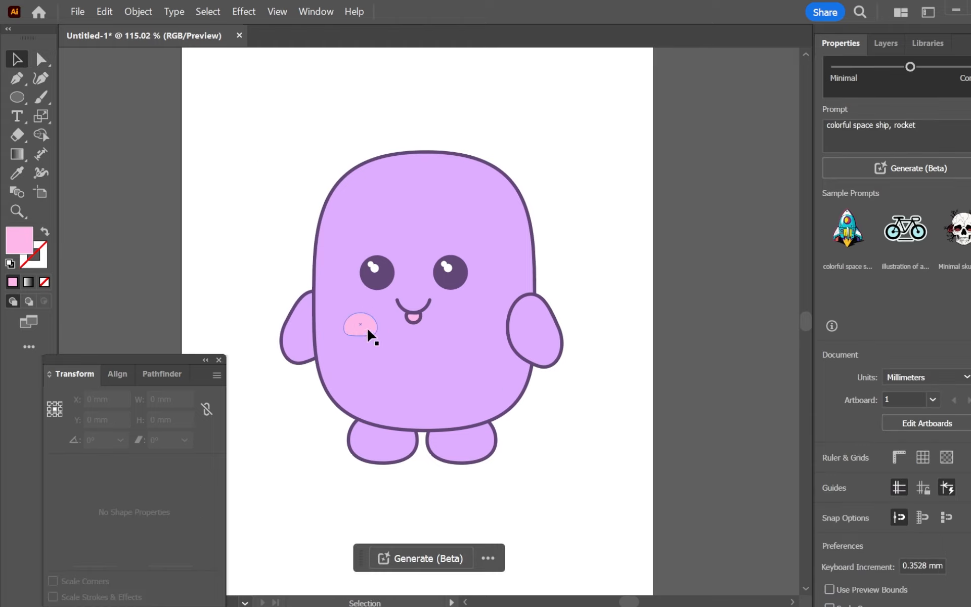
left_click_drag(371, 333, 373, 321)
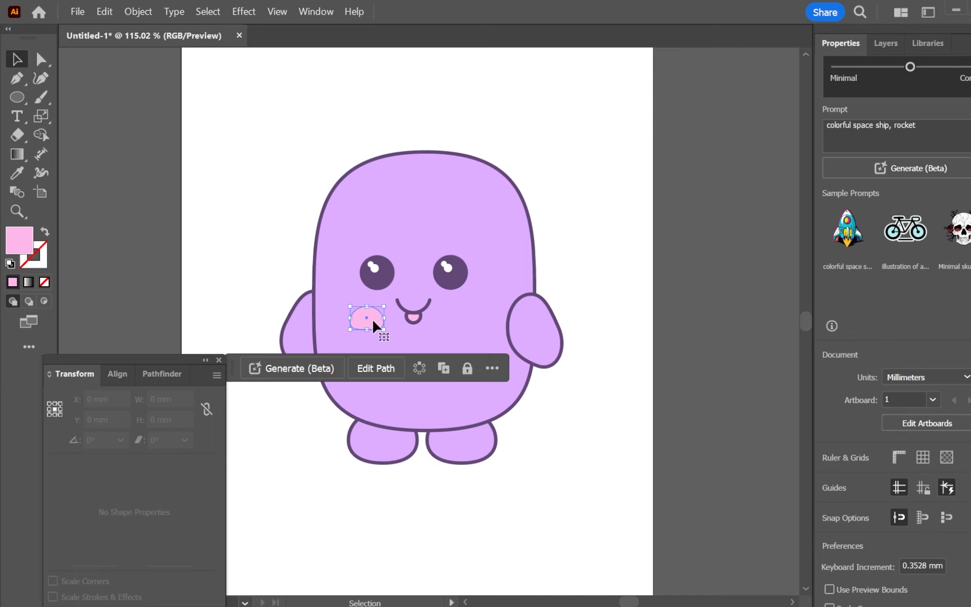
Duplicate the cheek below the right eye and tilt the two cheeks in opposite directions, the left one about 15° clockwise.
key("ctrl+c")
key("ctrl+v")
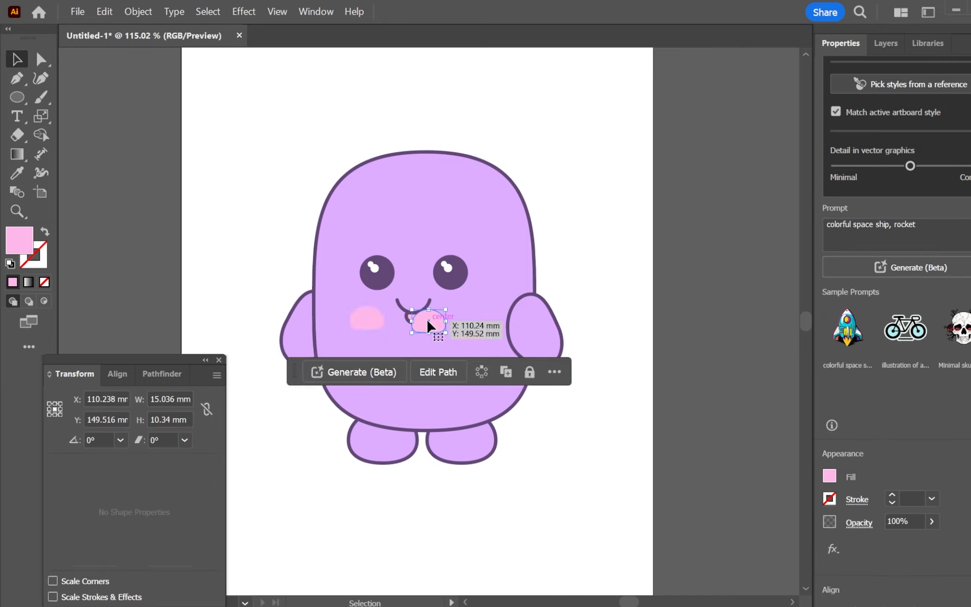
left_click_drag(426, 318, 485, 330)
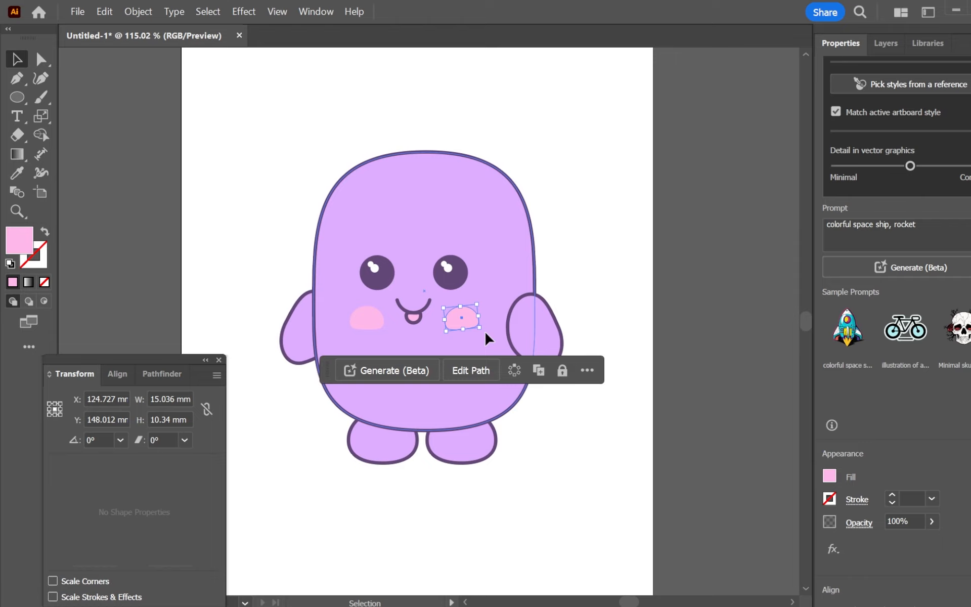
left_click(360, 327)
left_click_drag(347, 330, 347, 323)
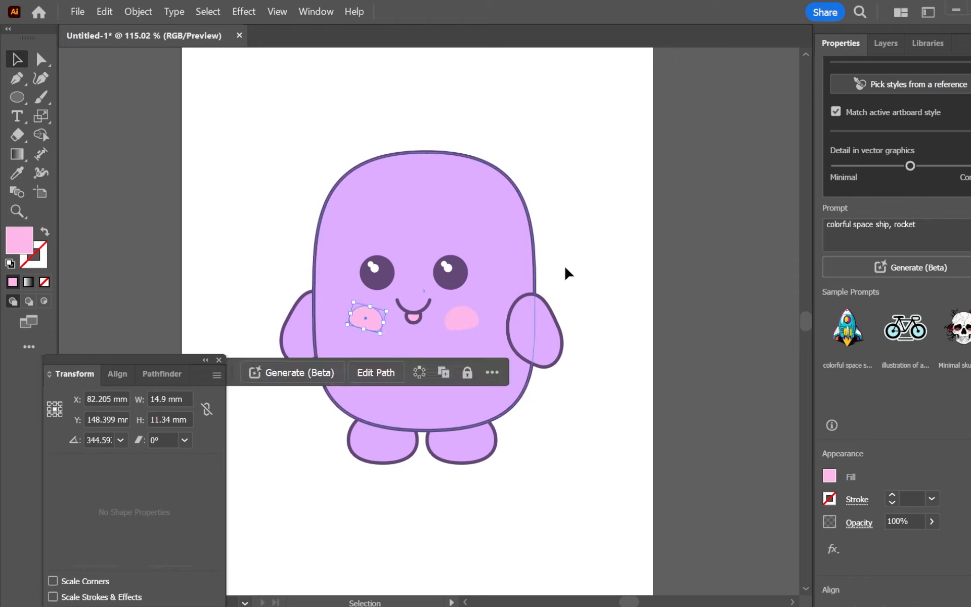
left_click(576, 255)
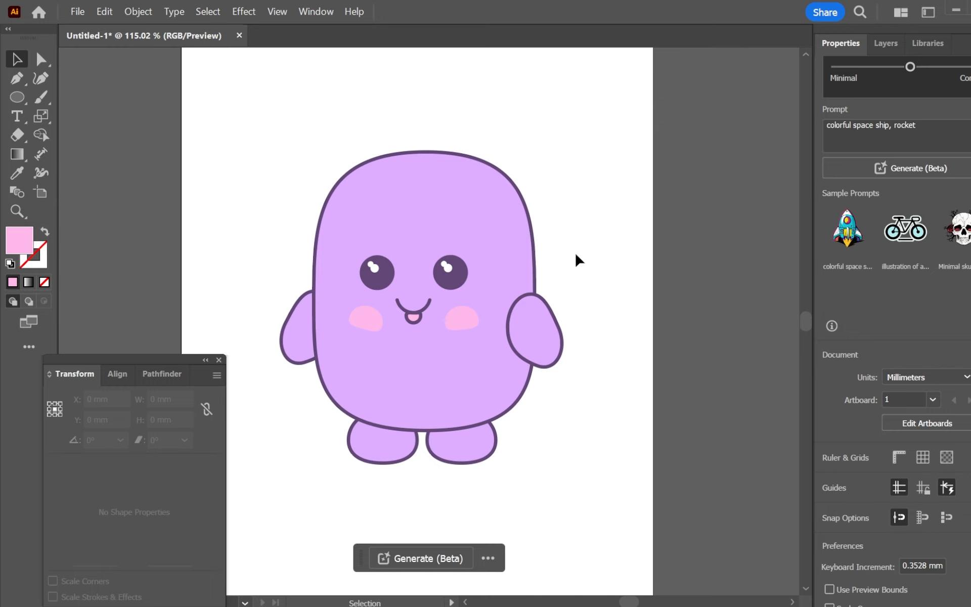
Align the body shape's 4 pt stroke to the outside of its path.
left_click(417, 193)
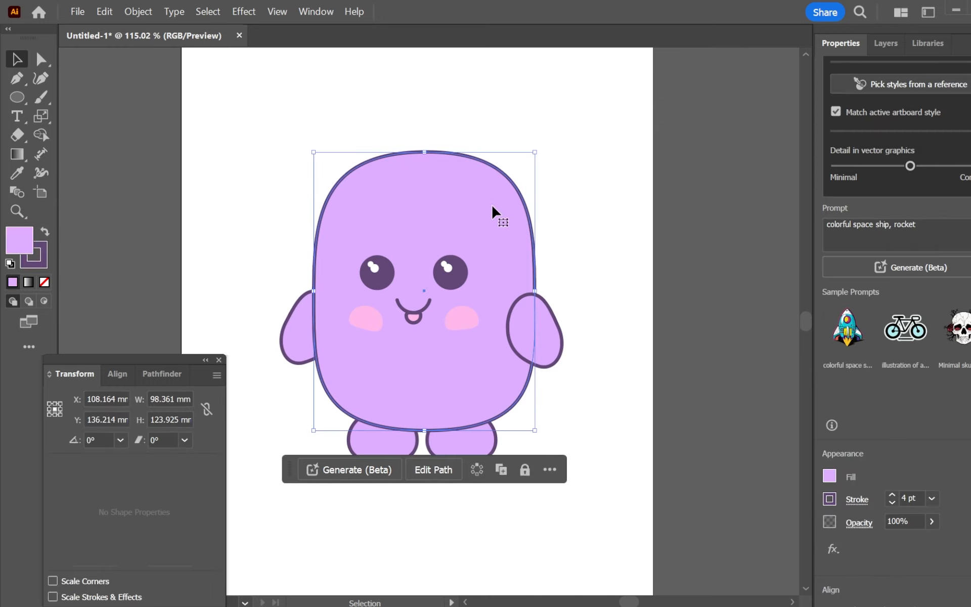
left_click(856, 498)
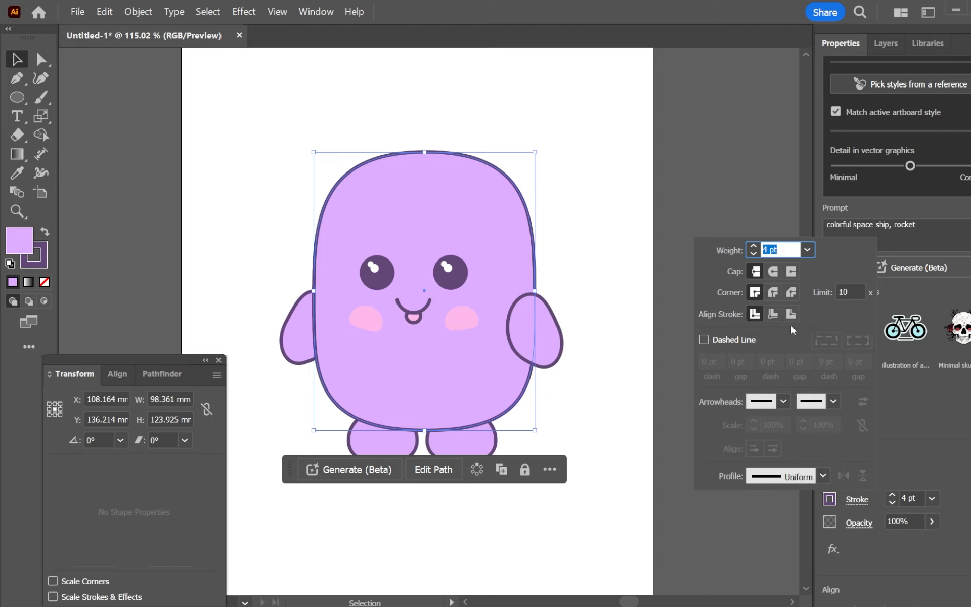
left_click(773, 314)
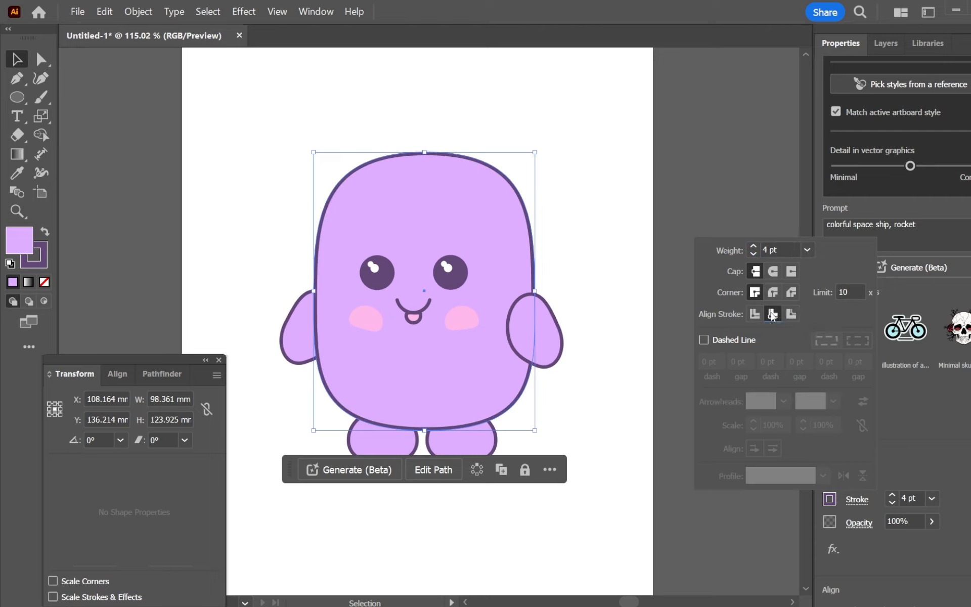
left_click(791, 314)
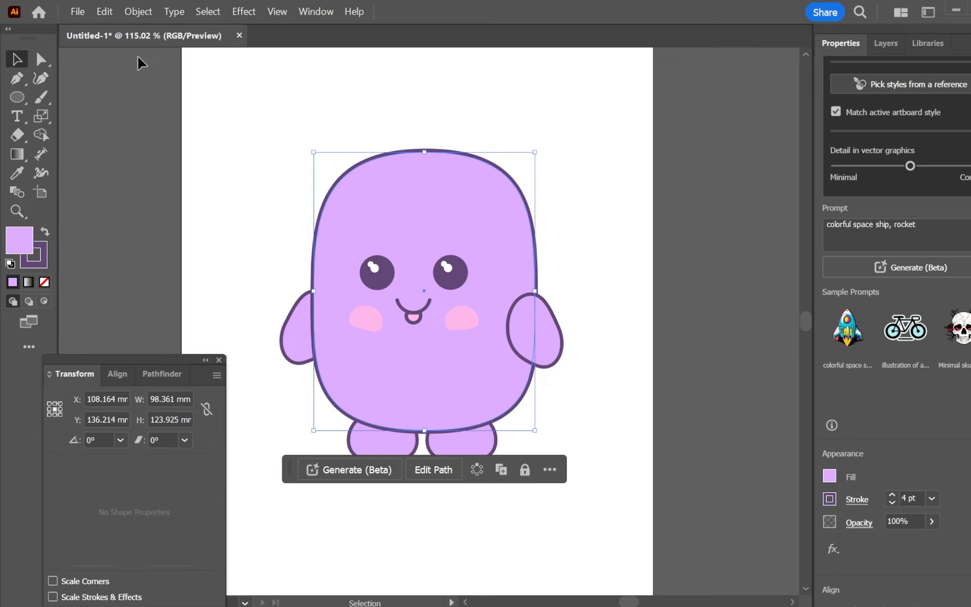
Paste a copy of the body in place on top of the artwork and remove the copy's stroke.
left_click(104, 11)
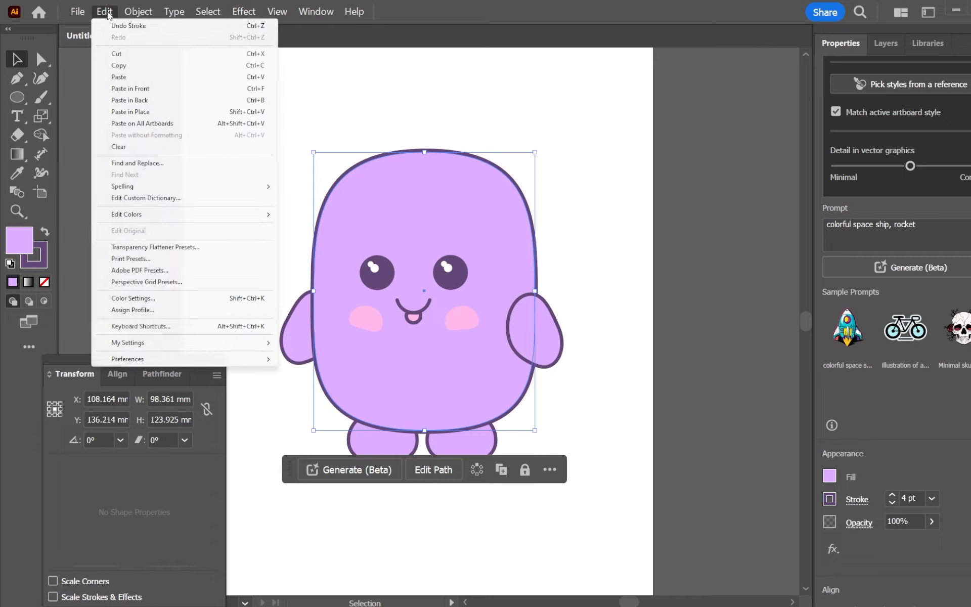
left_click(118, 66)
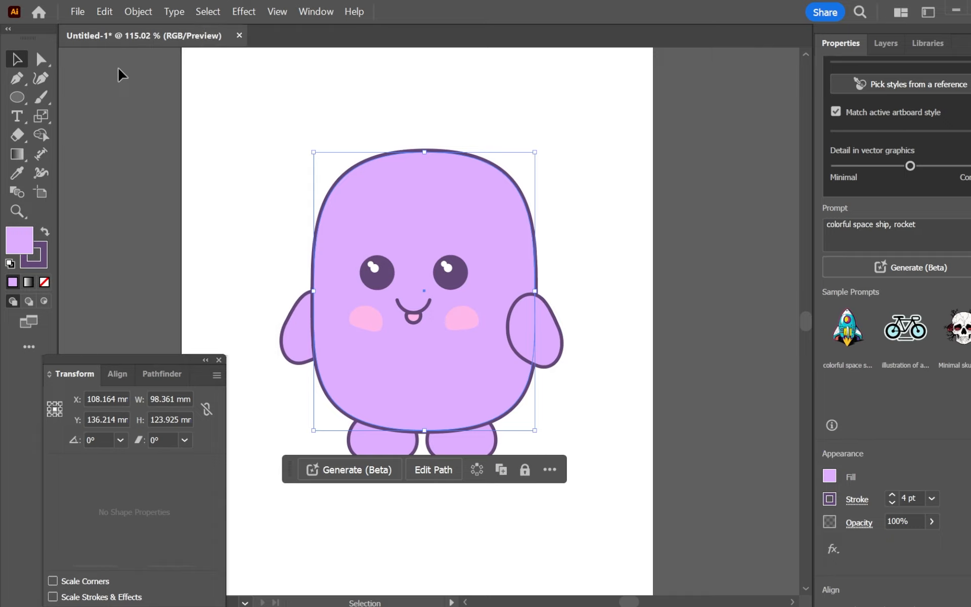
left_click(103, 10)
left_click(130, 114)
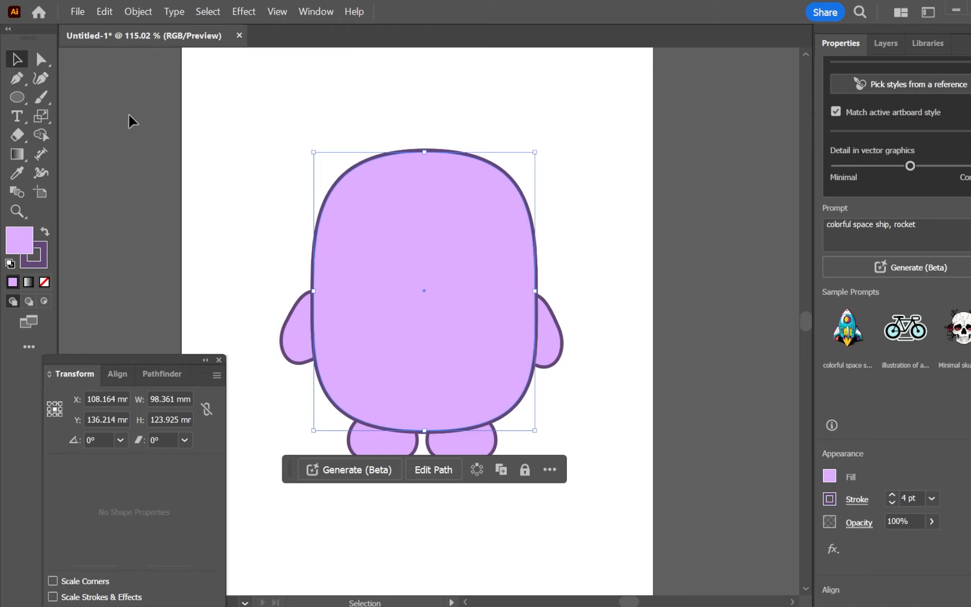
left_click(892, 503)
left_click(892, 504)
left_click(892, 504)
left_click(891, 503)
left_click(892, 504)
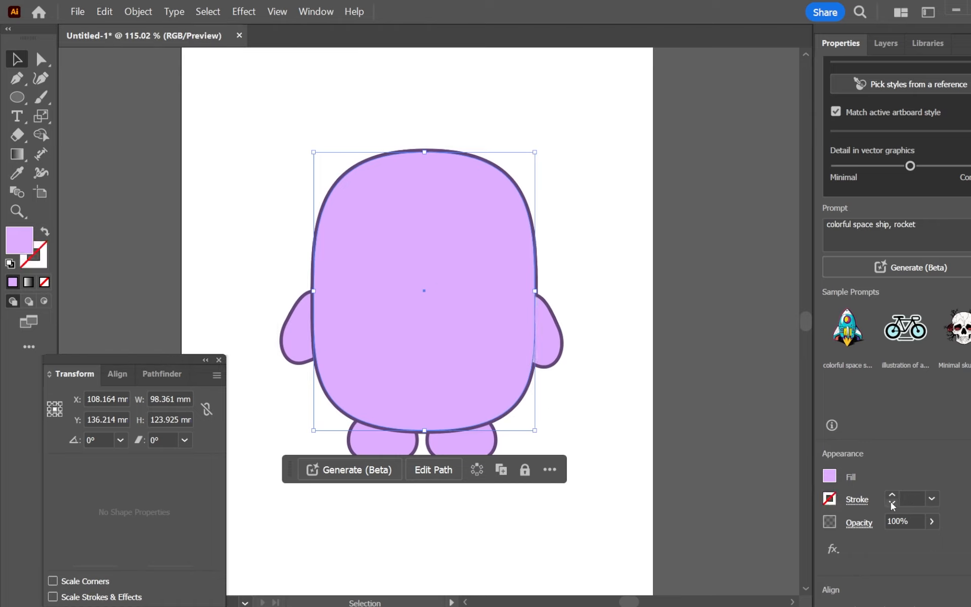
Paste a second strokeless body copy in place and offset it about 6.8 mm left and 8.3 mm up.
left_click(110, 12)
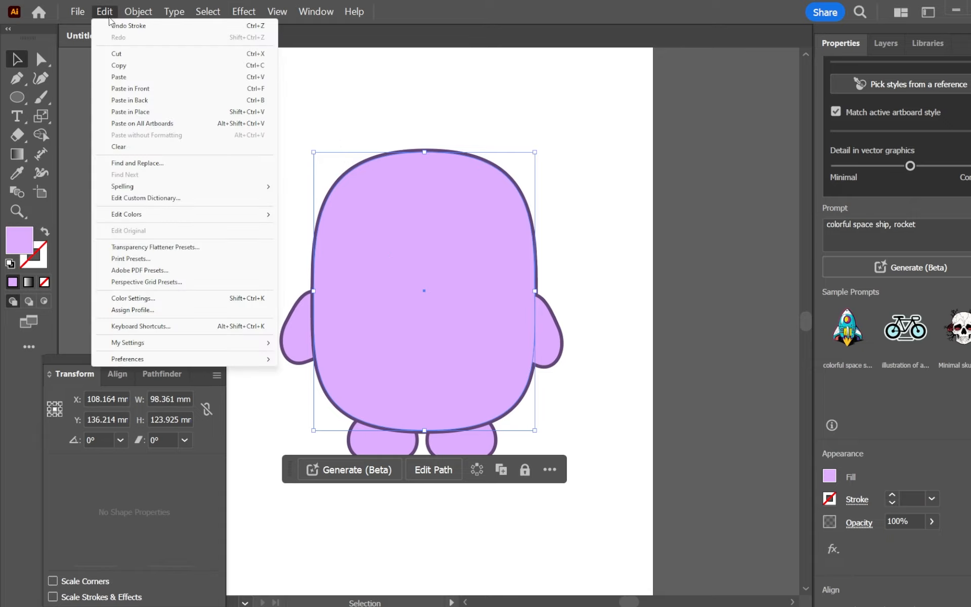
left_click(117, 65)
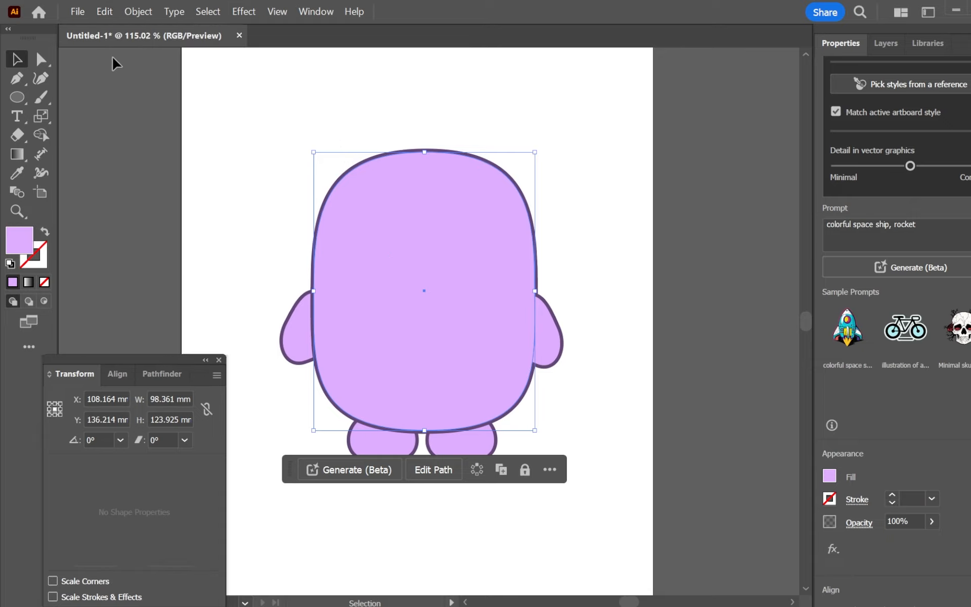
left_click(103, 15)
left_click(130, 111)
left_click_drag(487, 341, 471, 322)
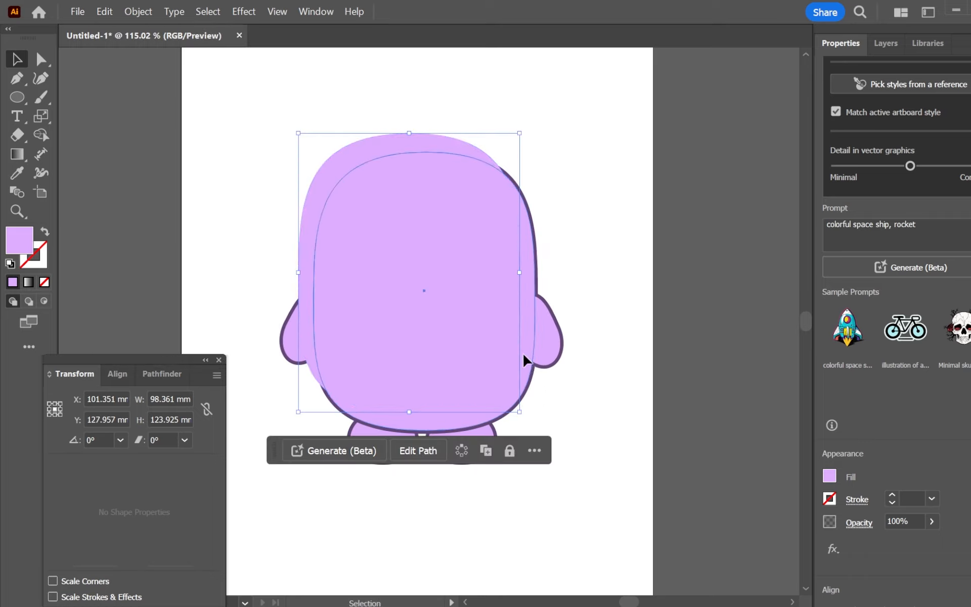
Fill the strokeless body copy beneath the offset one with a darker greyish purple (#BDA1D3).
left_click(524, 360)
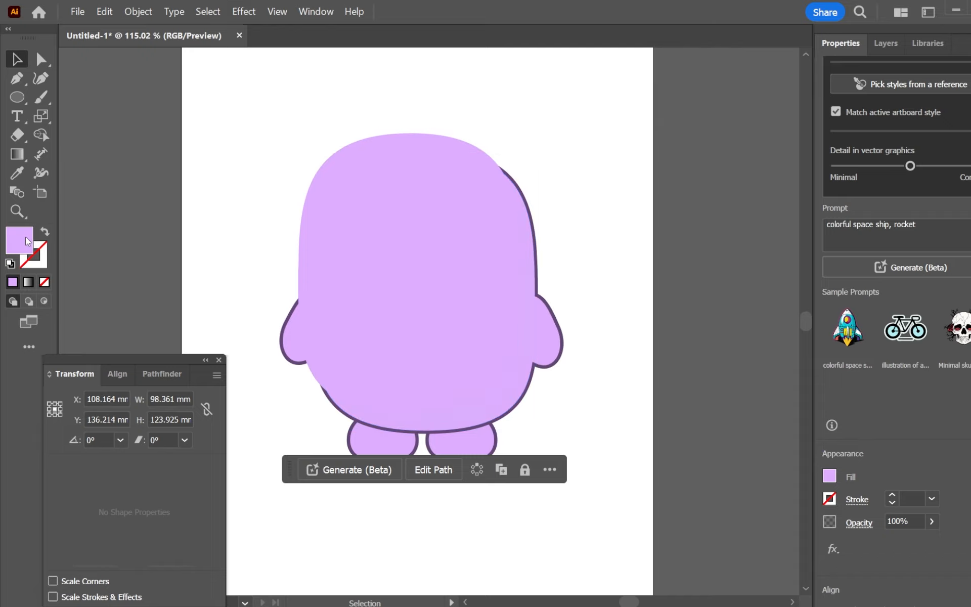
double_click(27, 241)
left_click(158, 202)
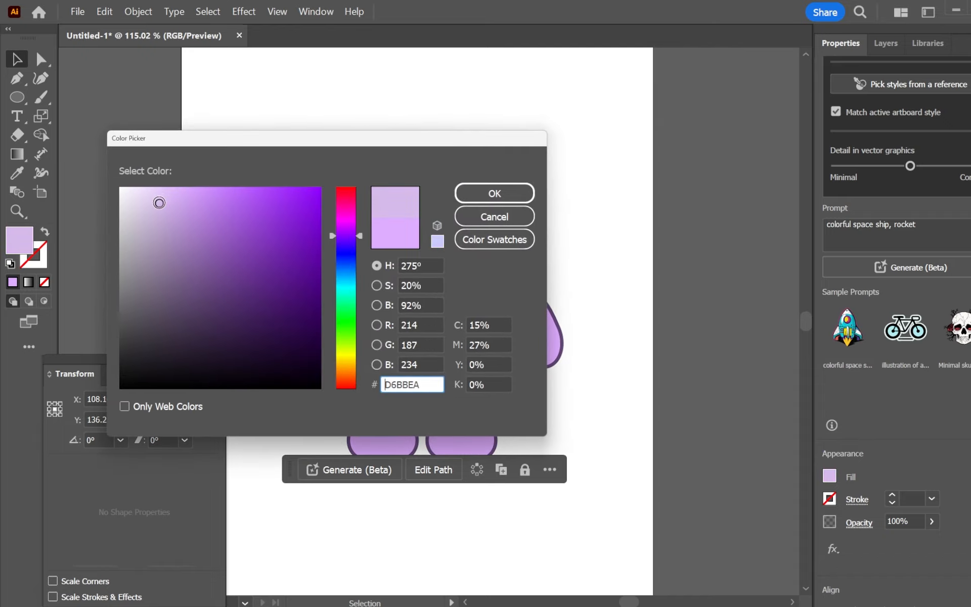
left_click_drag(299, 143, 237, 68)
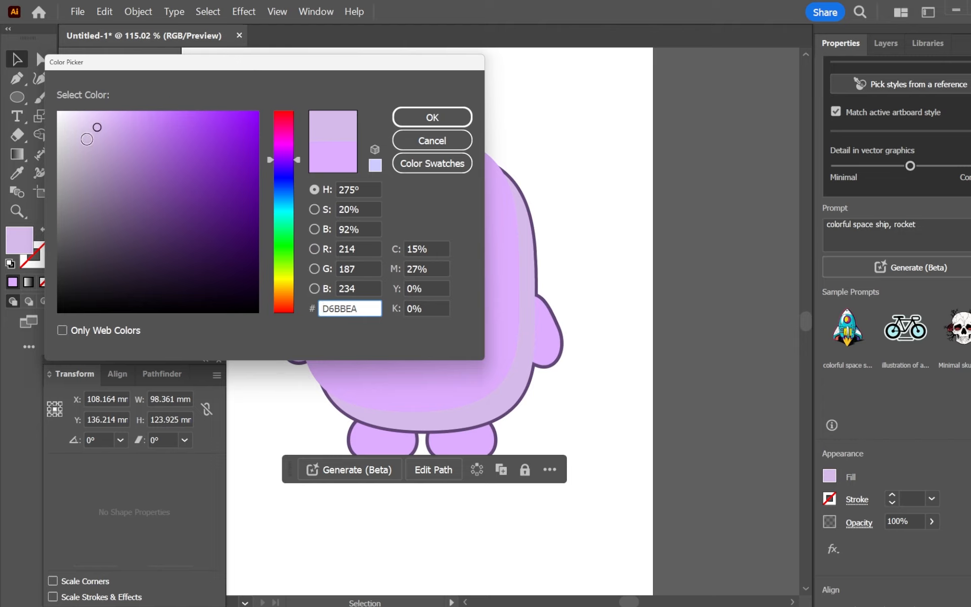
mouse_move(94, 129)
left_mouse_down()
mouse_move(96, 120)
mouse_move(104, 146)
left_mouse_up()
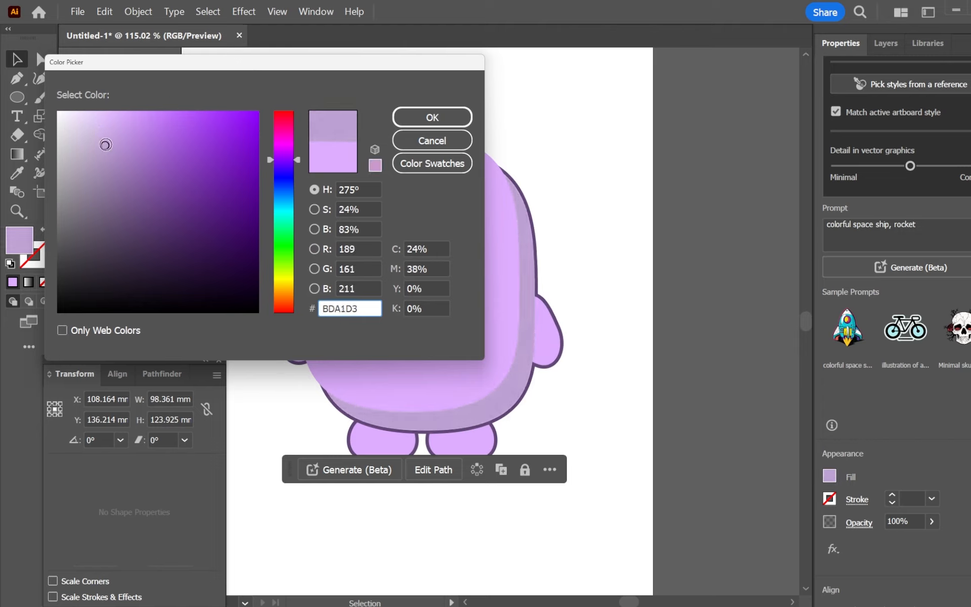
left_click(432, 118)
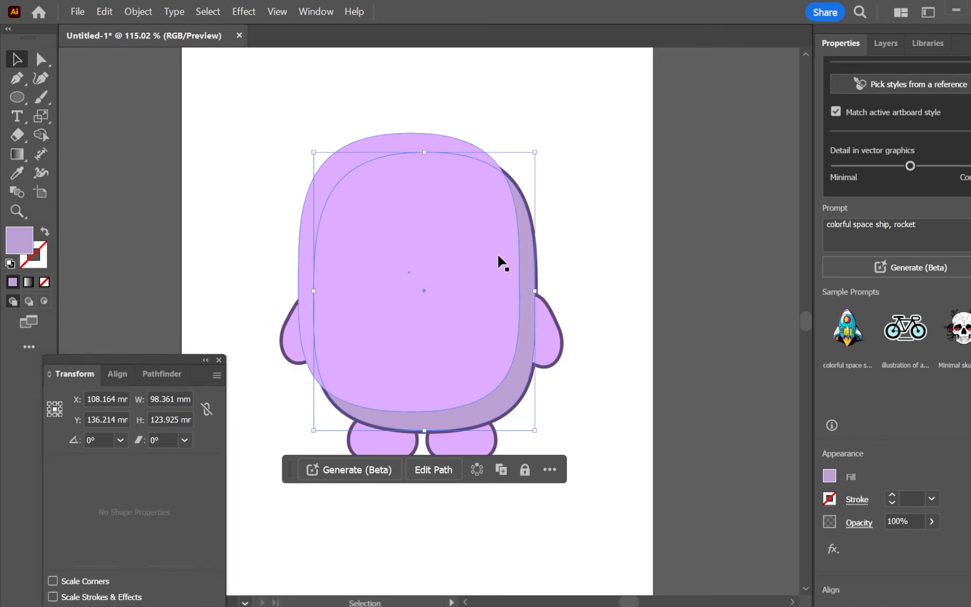
Shift the offset top copy slightly back down and right to narrow the shading band, and select the darker copy beneath.
left_click(505, 91)
left_click_drag(431, 258, 432, 257)
left_click_drag(529, 268, 539, 278)
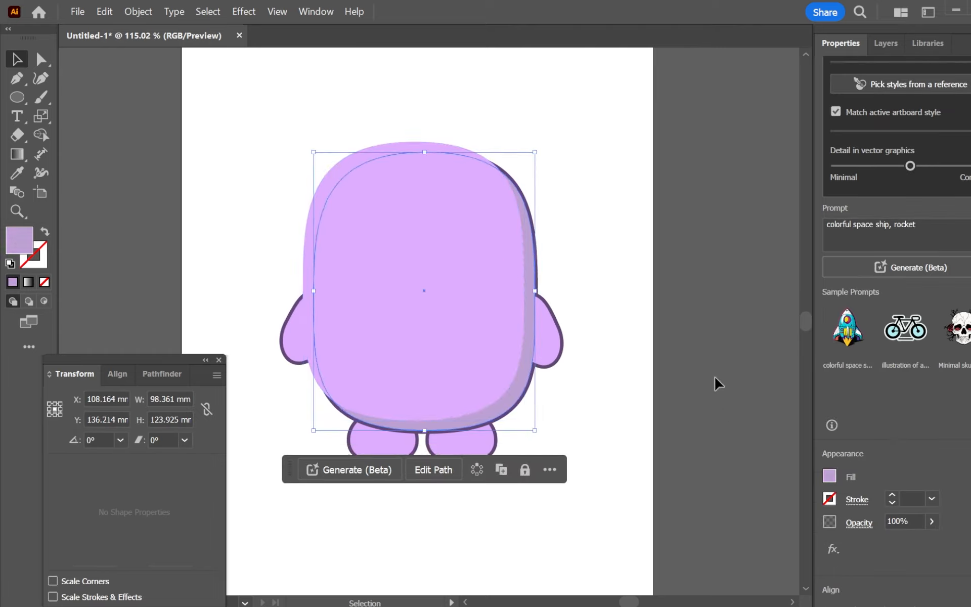
Change the darker body copy's fill to a slightly more saturated purple (#B99CD3).
left_click(829, 476)
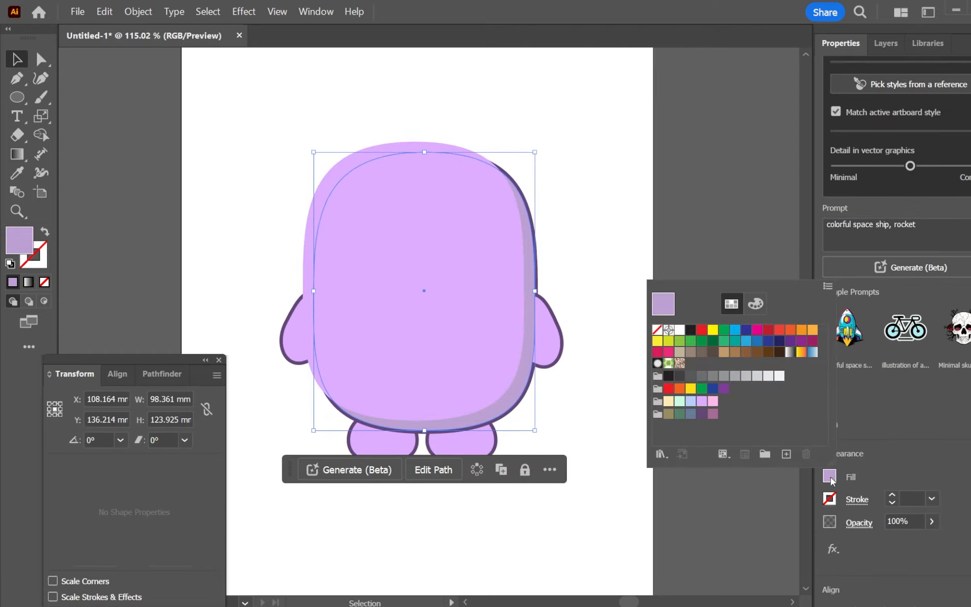
double_click(17, 235)
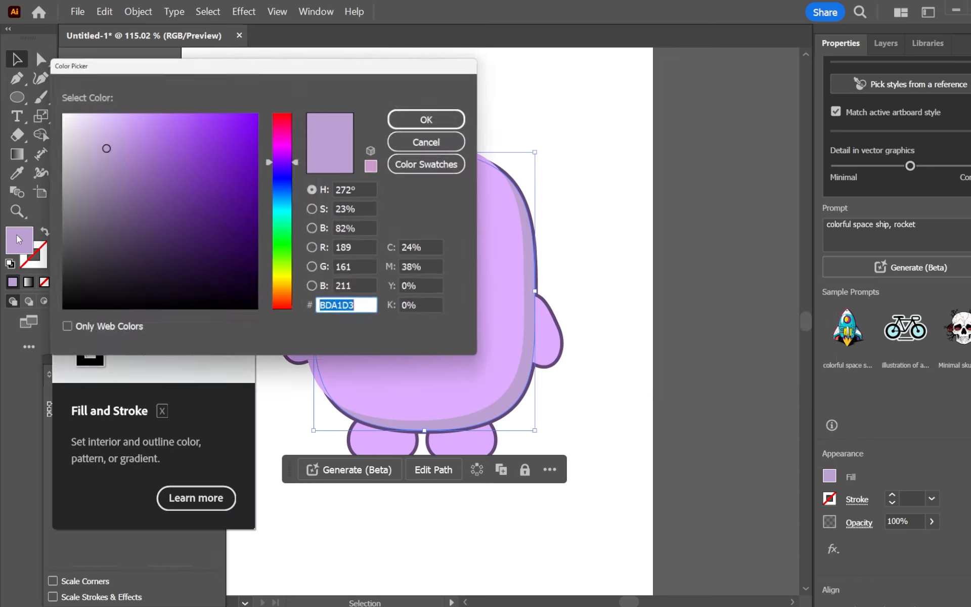
mouse_move(101, 147)
left_mouse_down()
mouse_move(110, 154)
mouse_move(110, 145)
left_mouse_up()
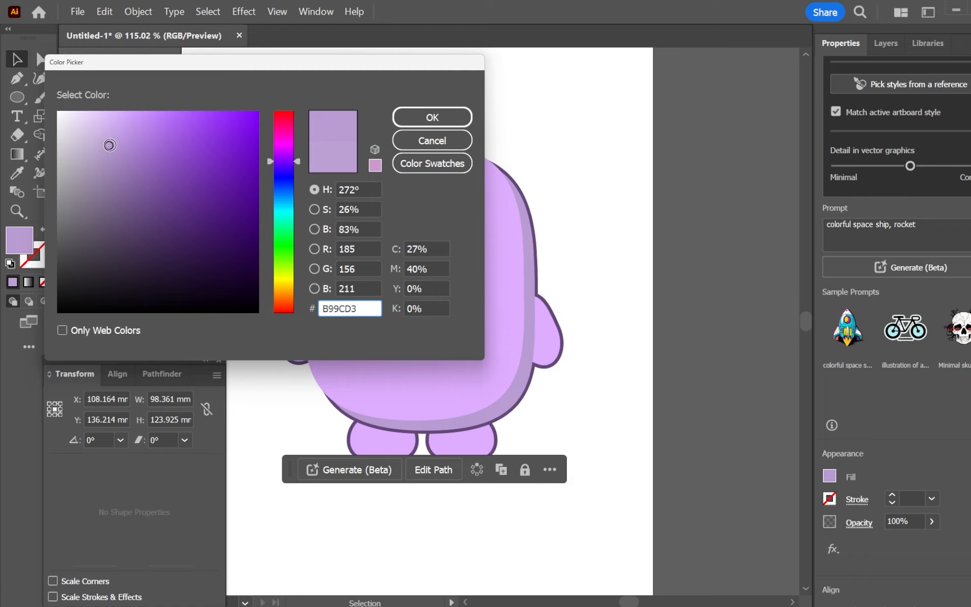
left_click(433, 117)
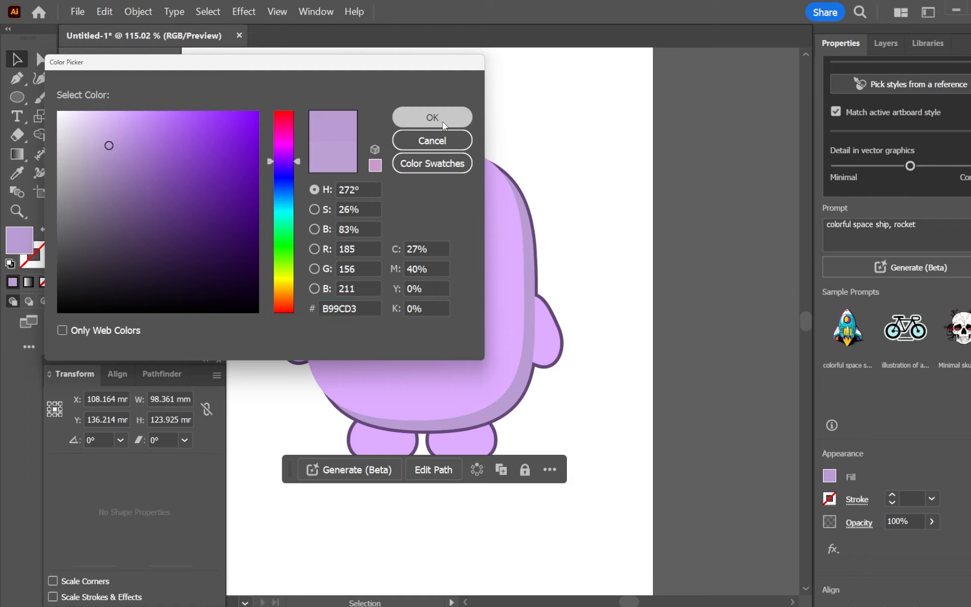
left_click(604, 239)
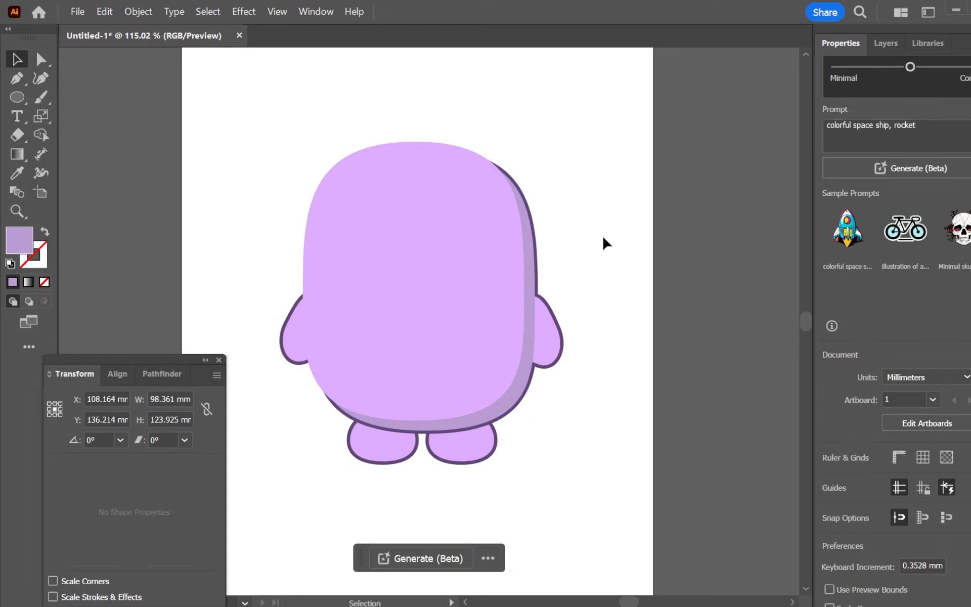
Remove the offset copy and its overlap with the darker copy using Shape Builder, leaving a shadow crescent along the body's lower-right edge.
left_click(407, 245)
left_click(531, 262, "shift")
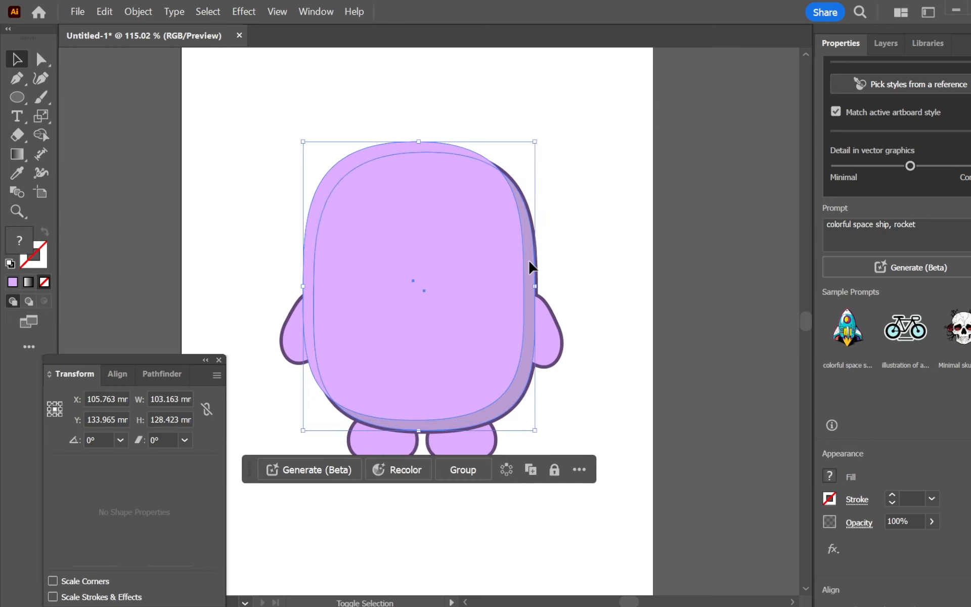
left_click(40, 135)
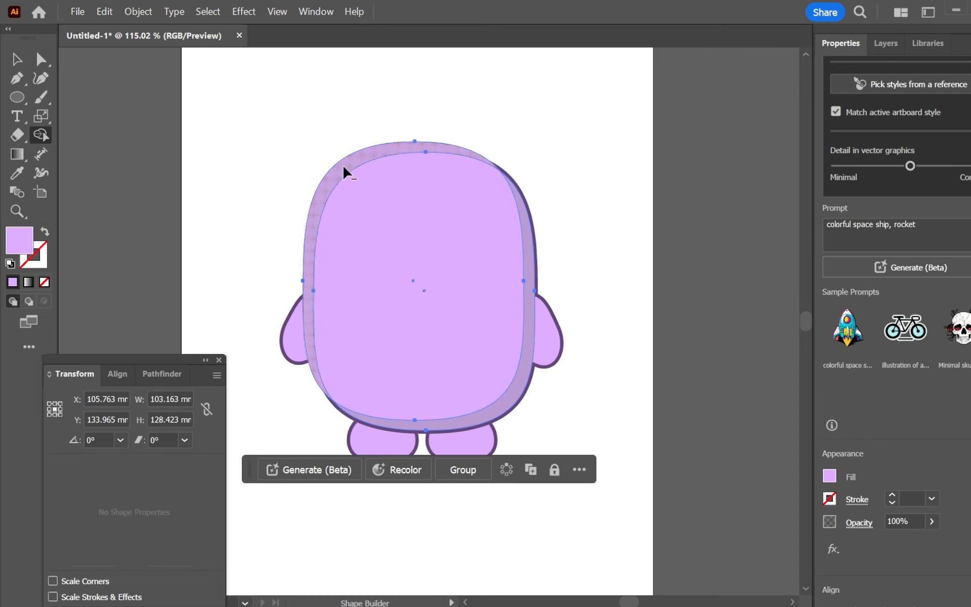
left_click_drag(342, 164, 429, 221)
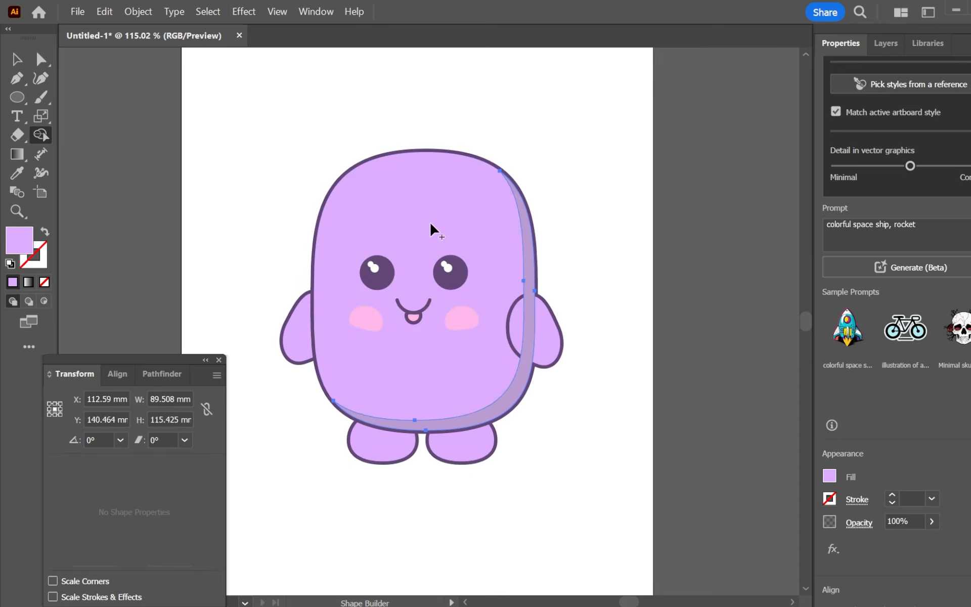
left_click(16, 59)
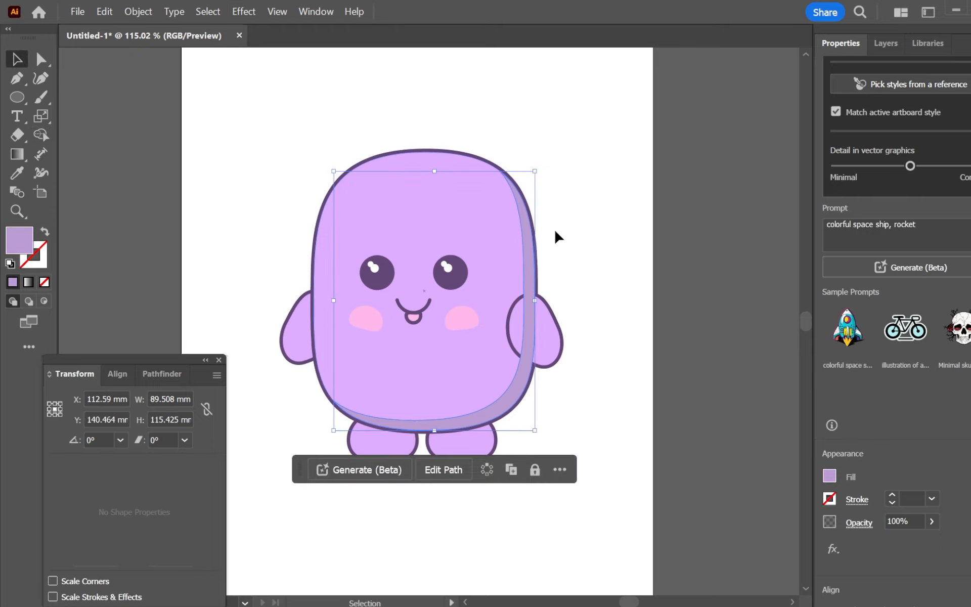
left_click(576, 368)
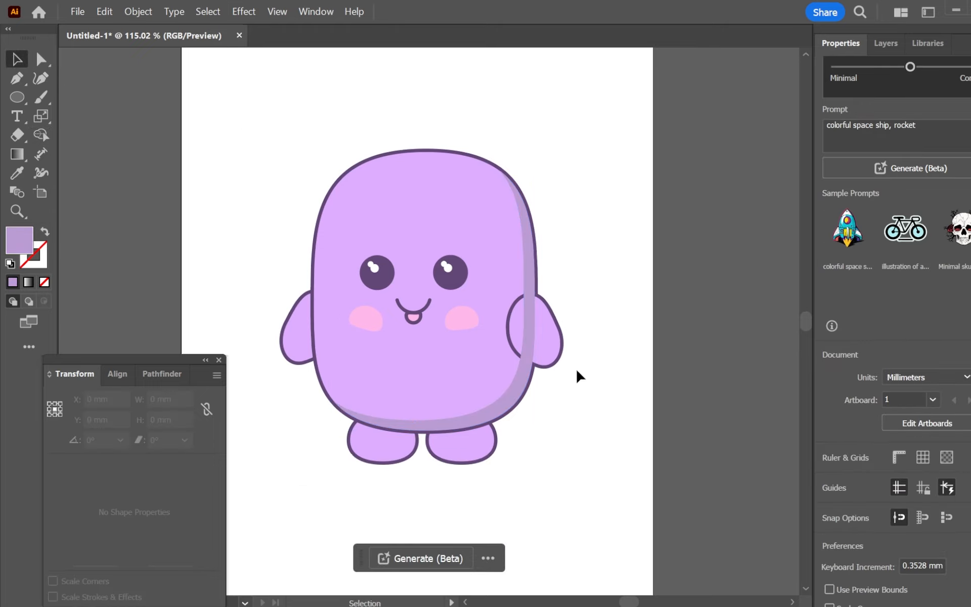
Bring the character's right-hand arm to the front so it overlaps the body and its shadow.
left_click(542, 343)
right_click(541, 335)
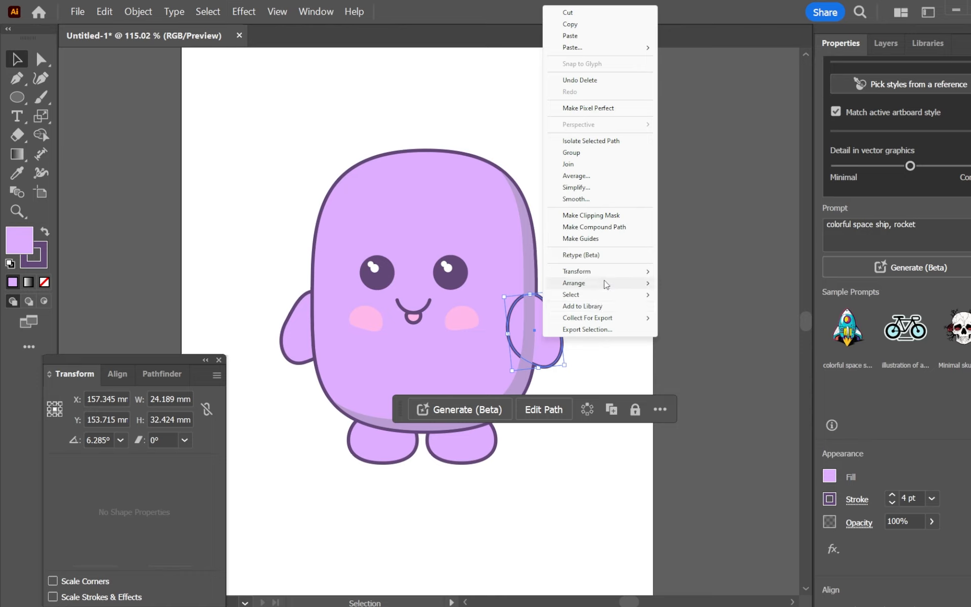
mouse_move(605, 283)
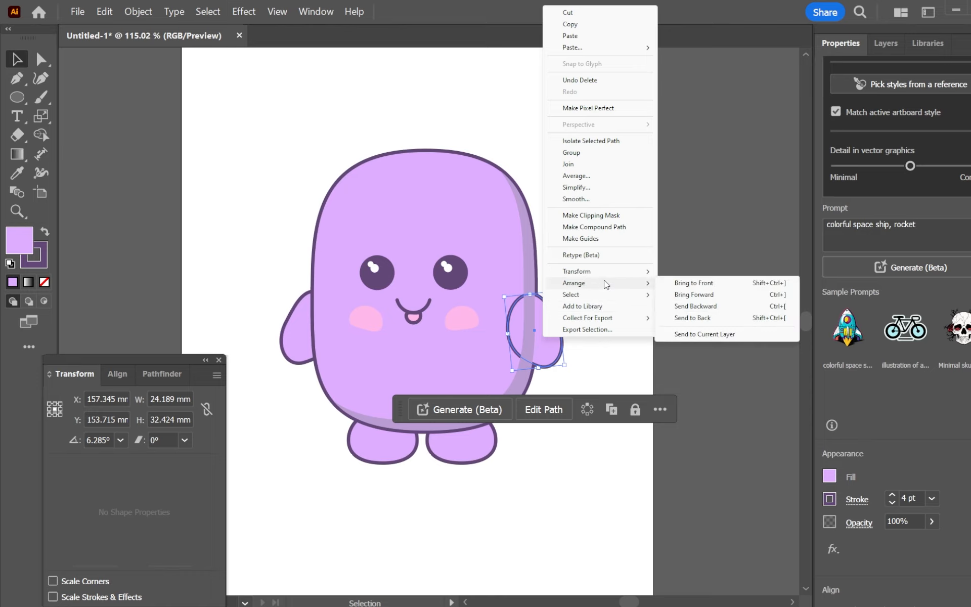
left_click(678, 284)
left_click(615, 329)
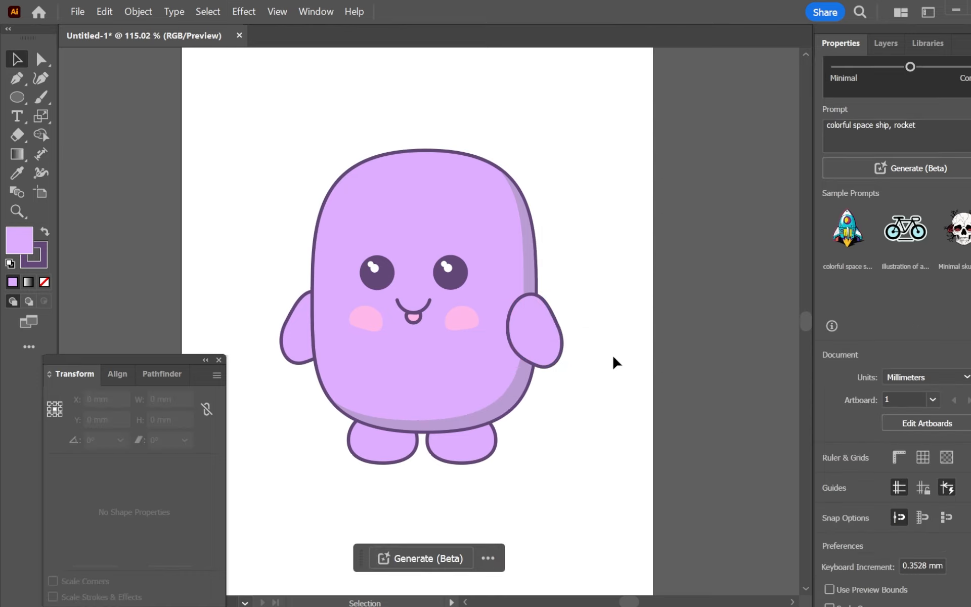
Copy the outlined purple body and paste the copy in place over the character.
left_click(395, 211)
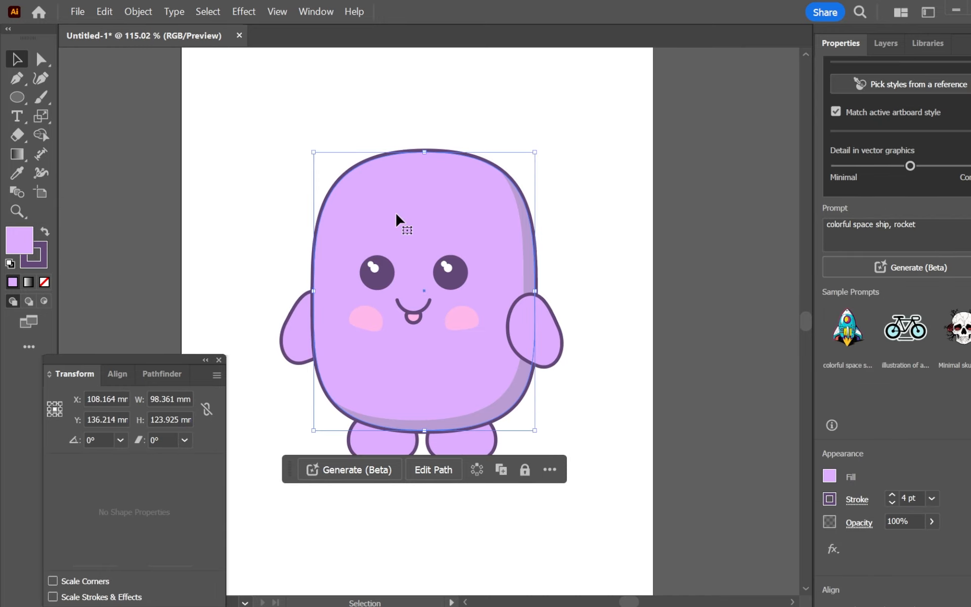
left_click(107, 15)
left_click(113, 67)
left_click(108, 12)
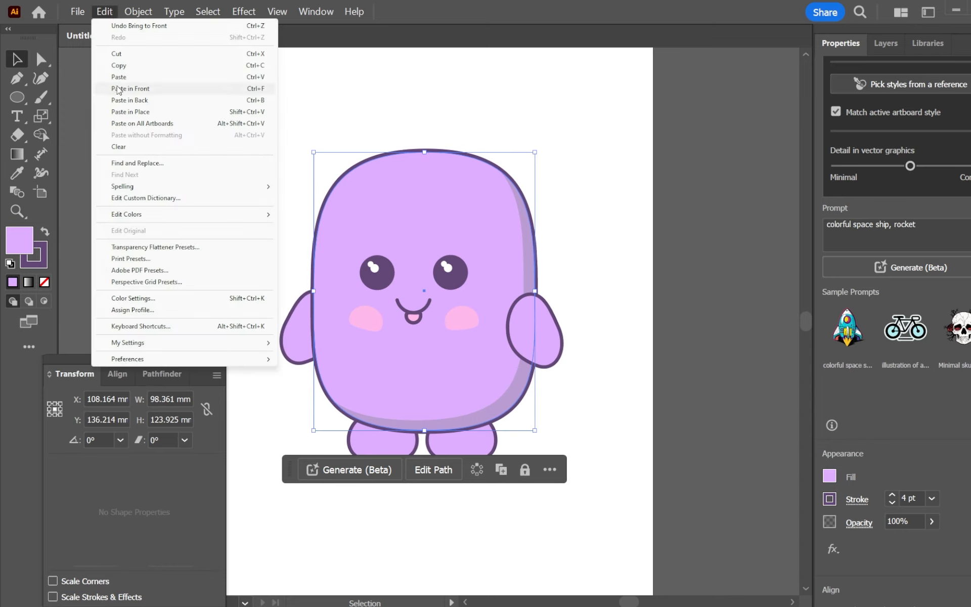
left_click(122, 112)
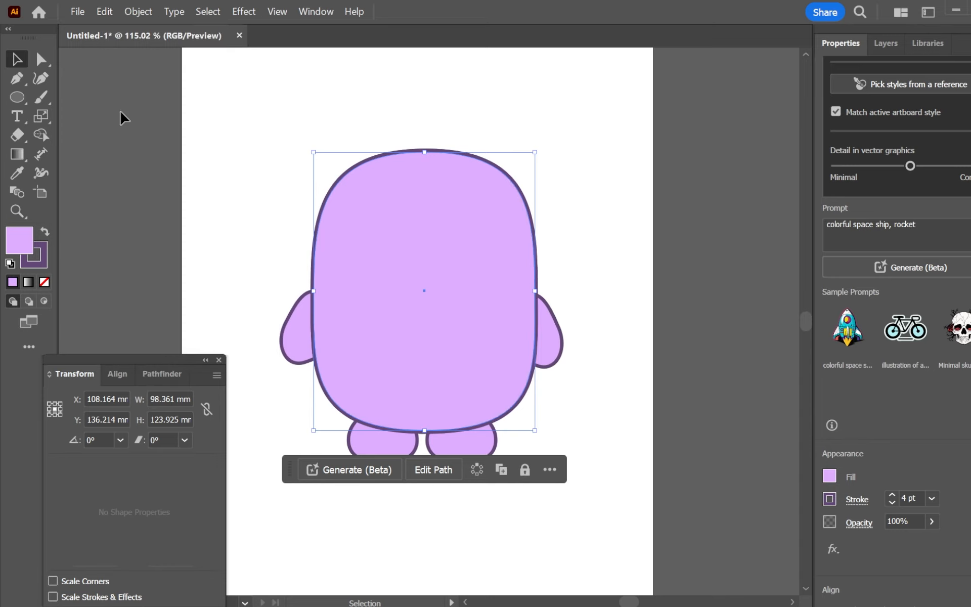
Remove the stroke from the pasted body copy.
left_click(892, 502)
left_click(892, 503)
left_click(892, 503)
left_click(891, 504)
left_click(892, 504)
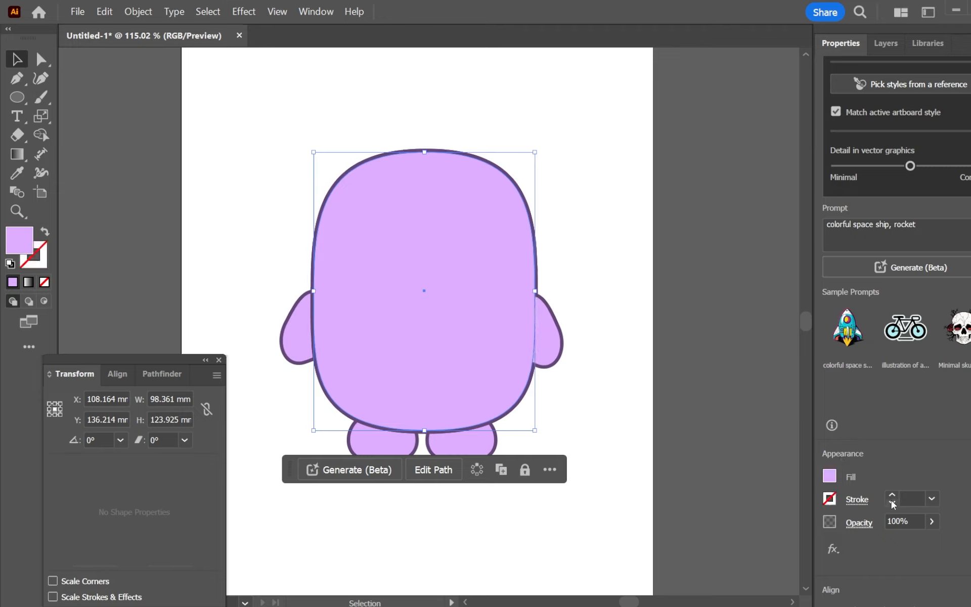
Duplicate the strokeless body copy in place and offset the top duplicate slightly down and right.
left_click(105, 12)
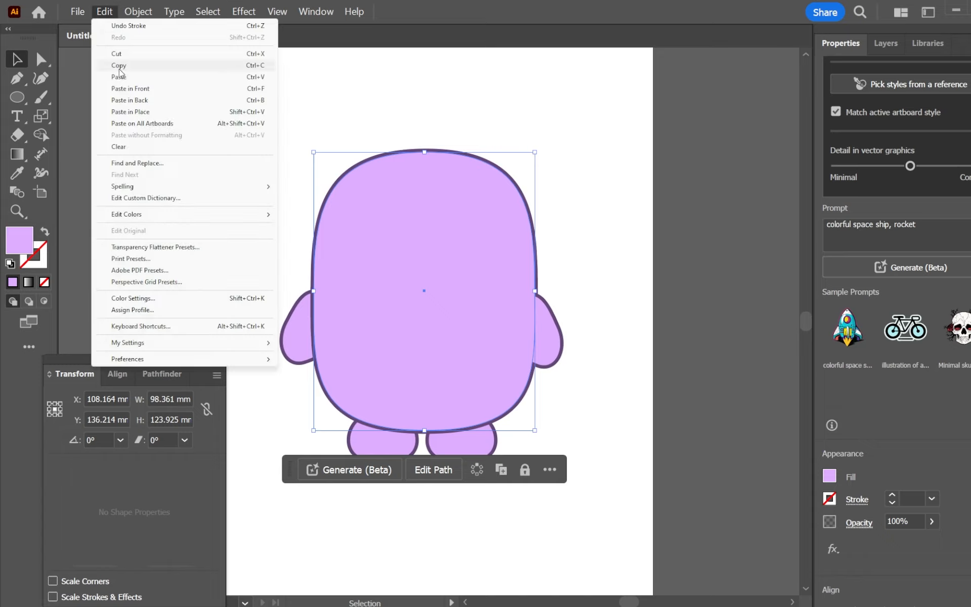
left_click(120, 66)
left_click(104, 12)
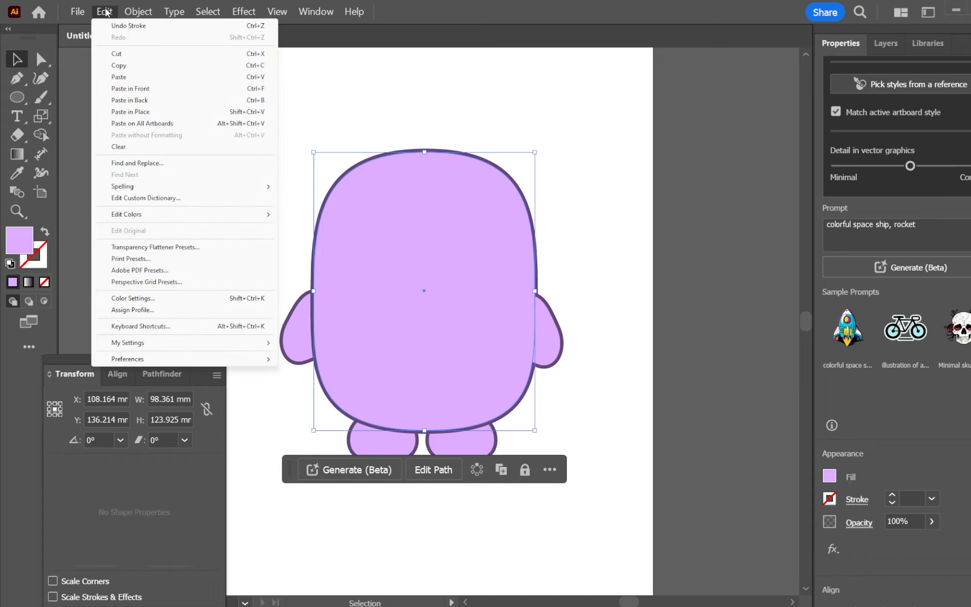
left_click(124, 107)
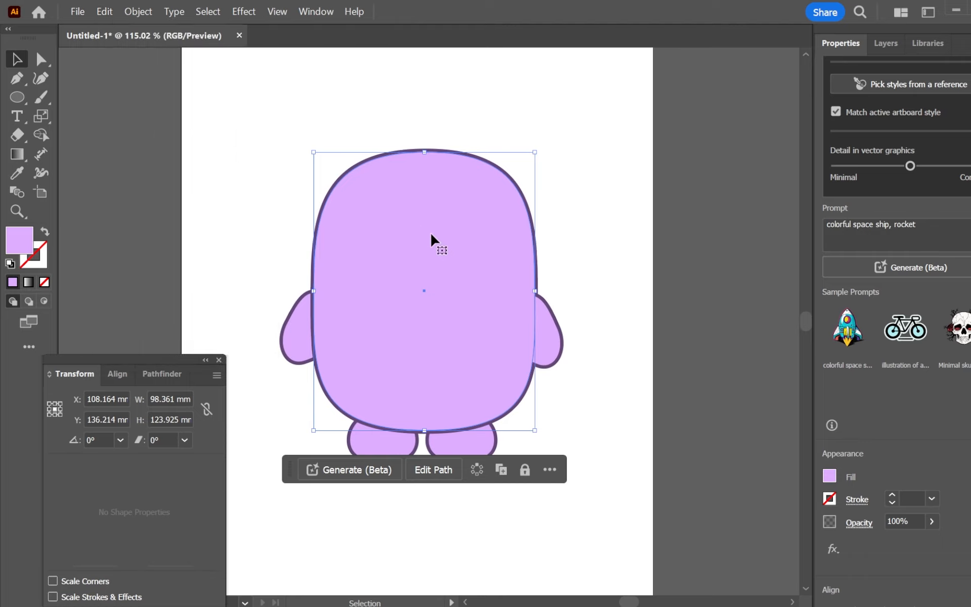
left_click_drag(406, 228, 418, 239)
Fill the strokeless body copy beneath the offset one with a very pale purple (#F4F0F7).
left_click(344, 182)
scroll(241, 377, "down", 4)
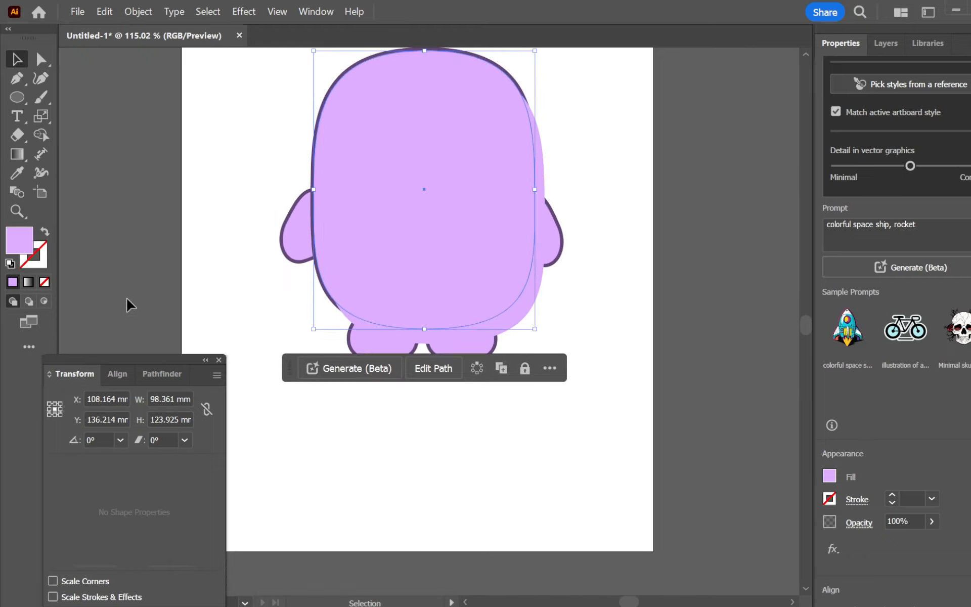
scroll(273, 253, "up", 1)
scroll(273, 256, "up", 1)
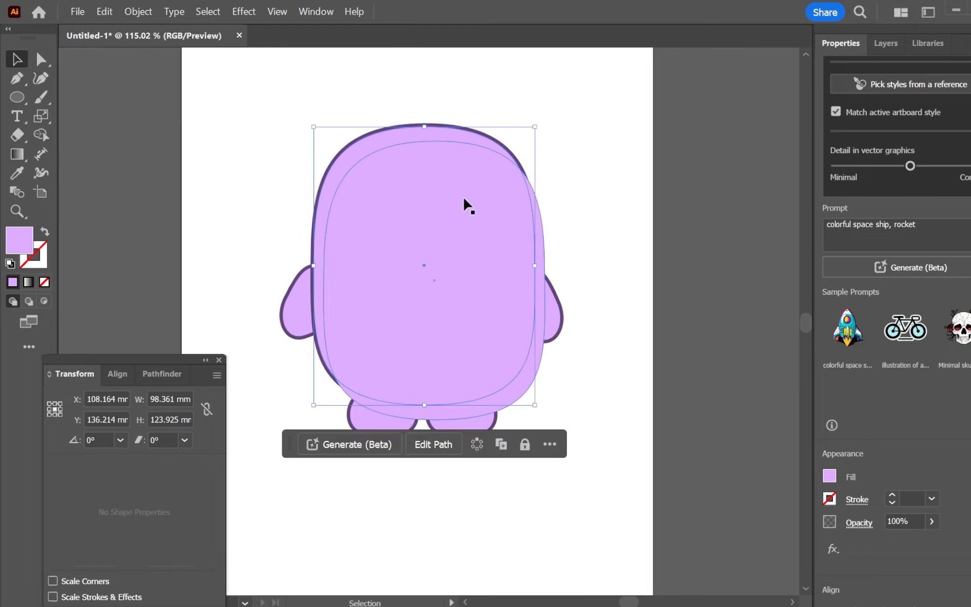
left_click(579, 159)
left_click(425, 134)
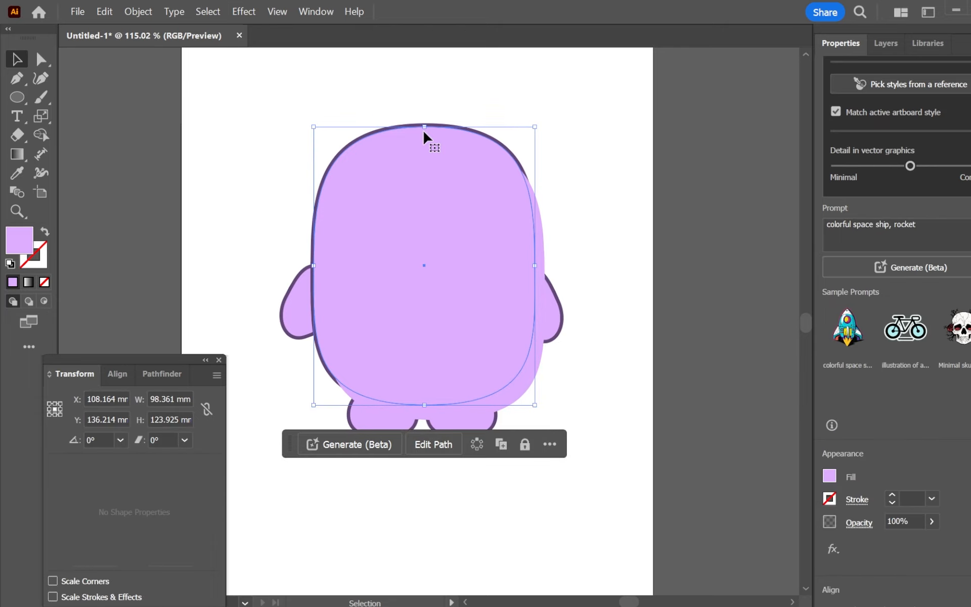
double_click(18, 238)
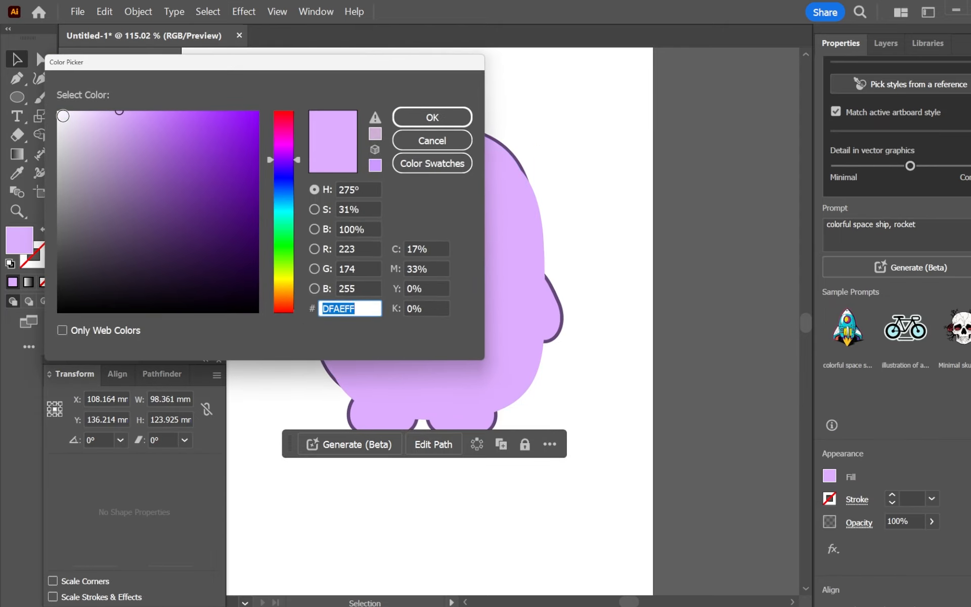
left_click(63, 116)
left_click(431, 117)
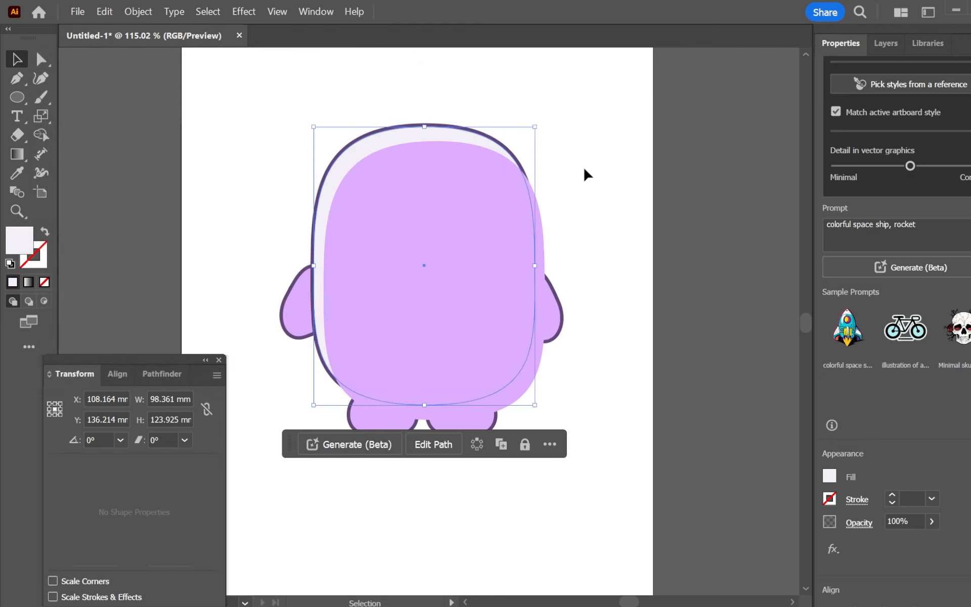
Change the pale lower body copy's fill to near-white.
double_click(19, 240)
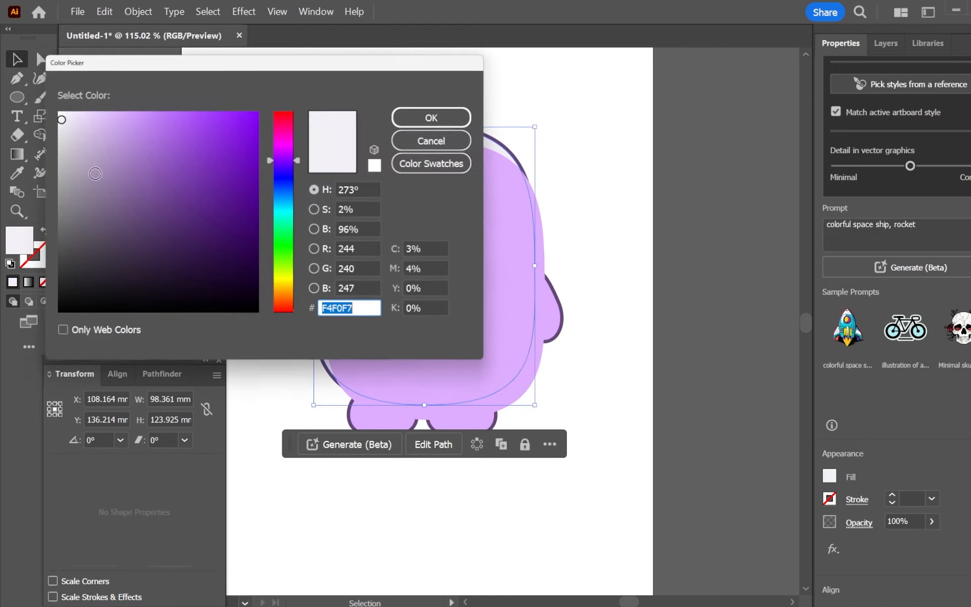
left_click(58, 116)
left_click(426, 118)
Move the offset top copy about 2 mm left and 5.2 mm up to narrow the white highlight band.
left_click(564, 157)
left_click_drag(396, 245, 391, 223)
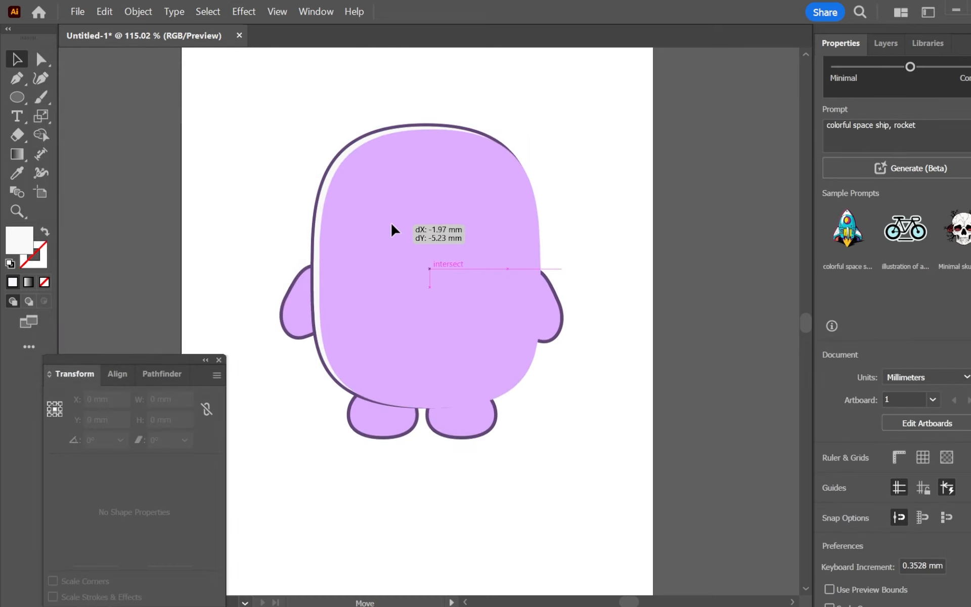
left_click_drag(391, 224, 391, 224)
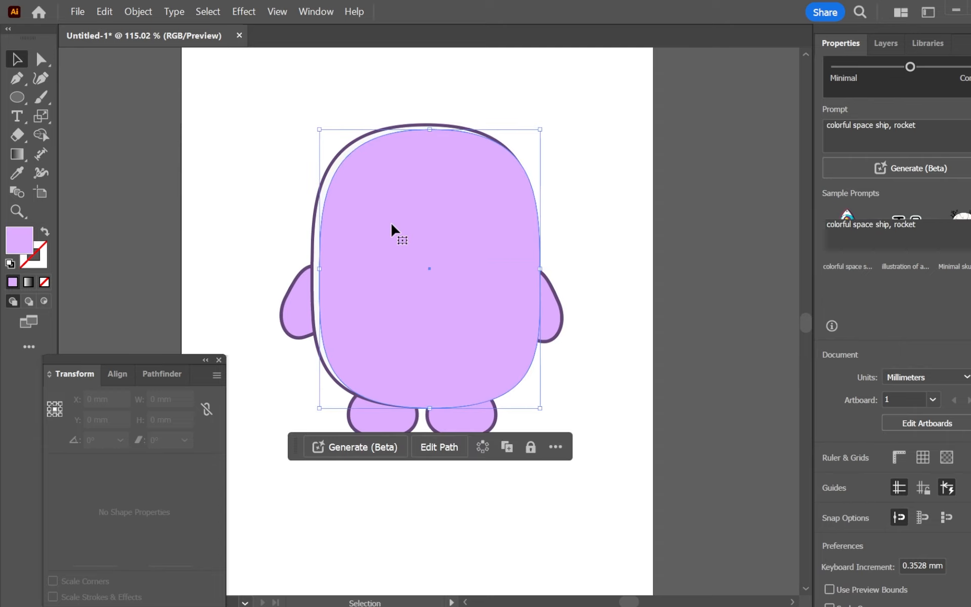
Remove the top copy and its overlap with the white copy using Shape Builder, leaving a highlight crescent along the body's upper-left edge.
left_click(314, 242, "shift")
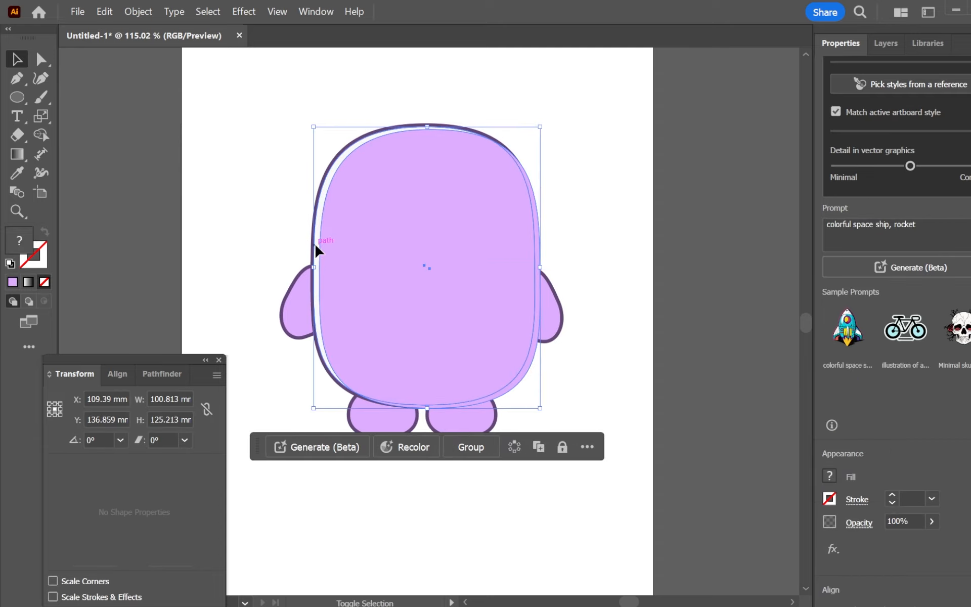
left_click(46, 136)
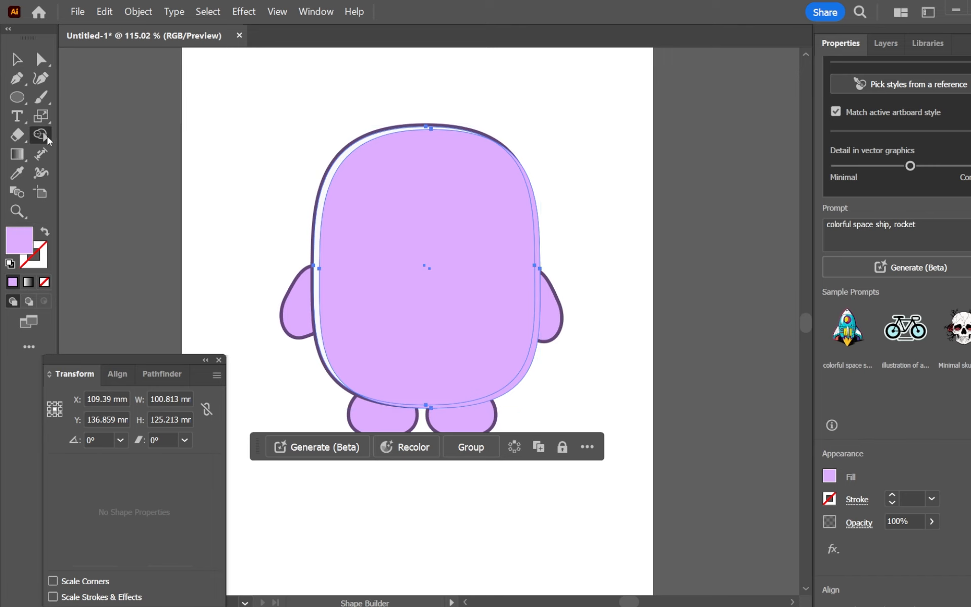
left_click(419, 223, "alt")
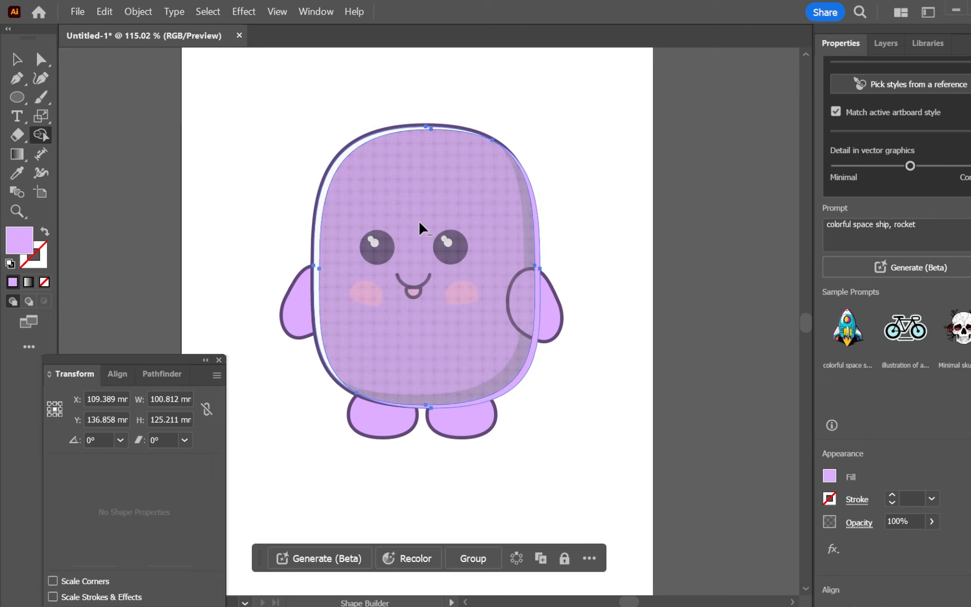
left_click(537, 240, "alt")
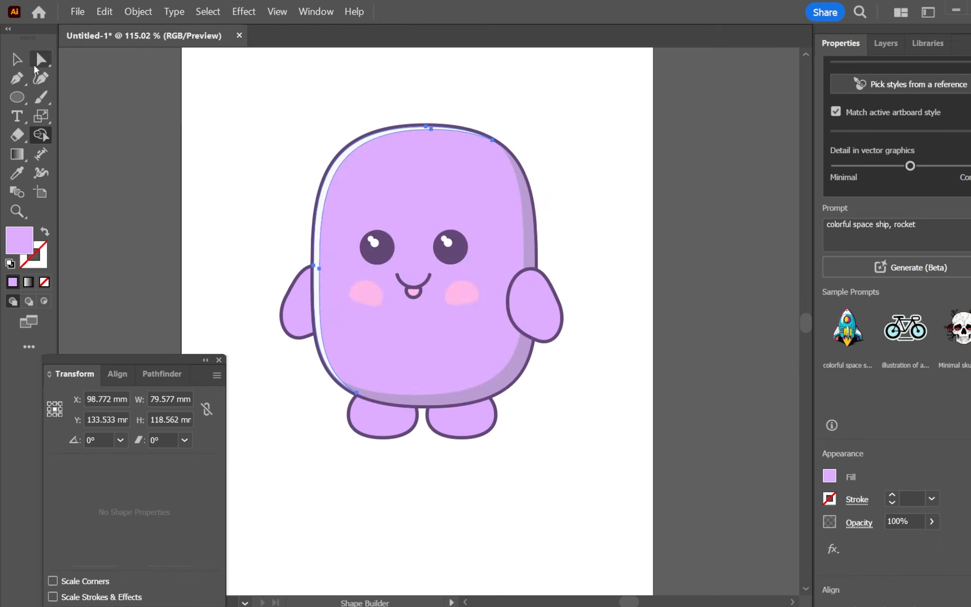
left_click(17, 59)
left_click(234, 106)
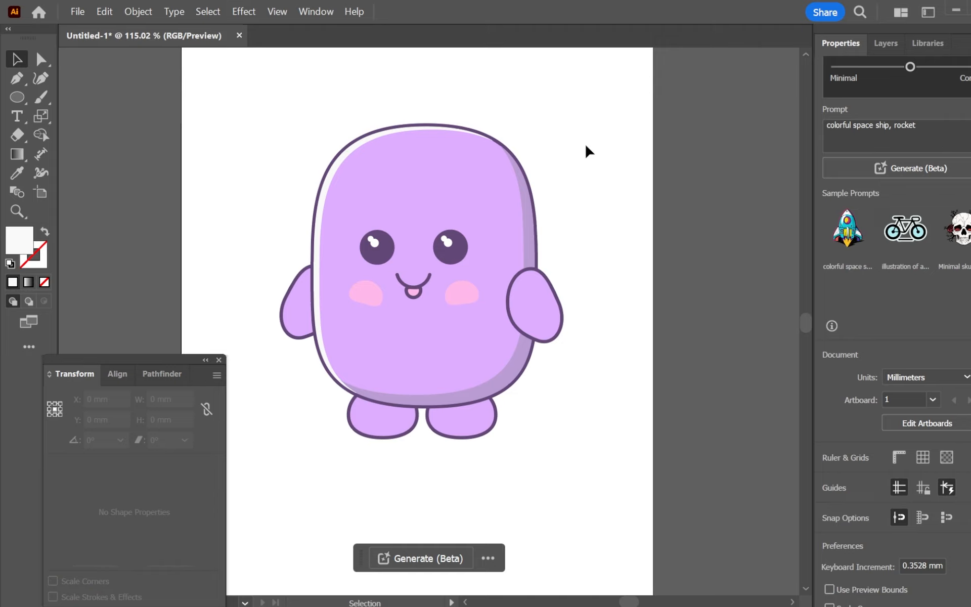
Draw a vertical rectangle about 25.3 × 68.8 mm overlapping the body's top edge and fill it pale yellow (R=255 G=237 B=180).
scroll(581, 202, "up", 3)
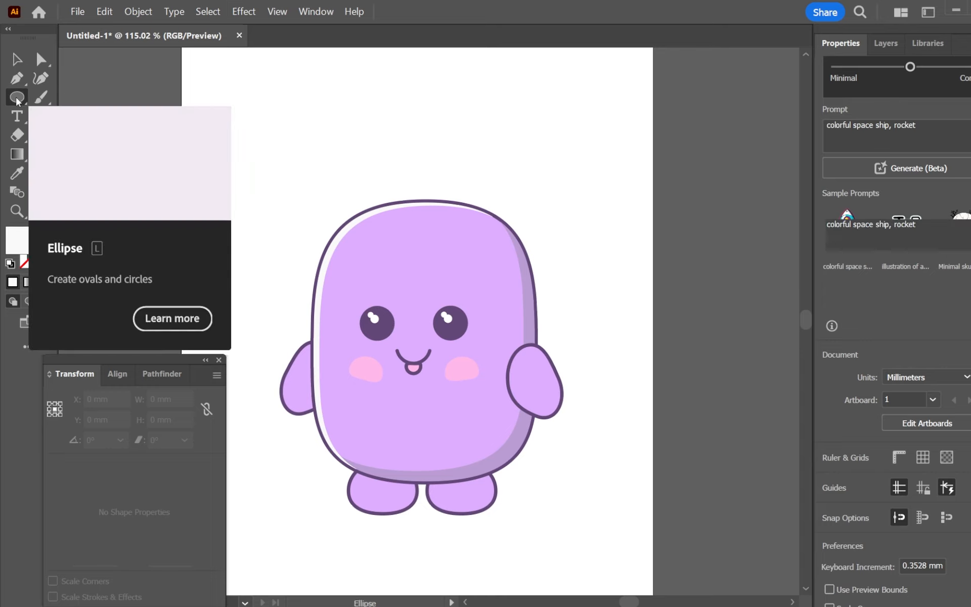
left_click(14, 101)
left_click(93, 98)
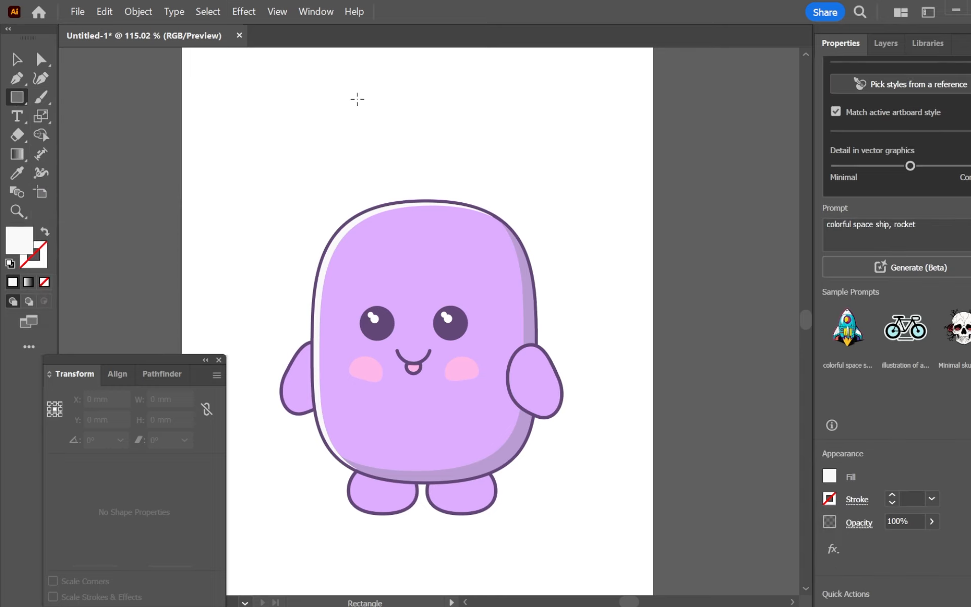
left_click_drag(347, 94, 401, 247)
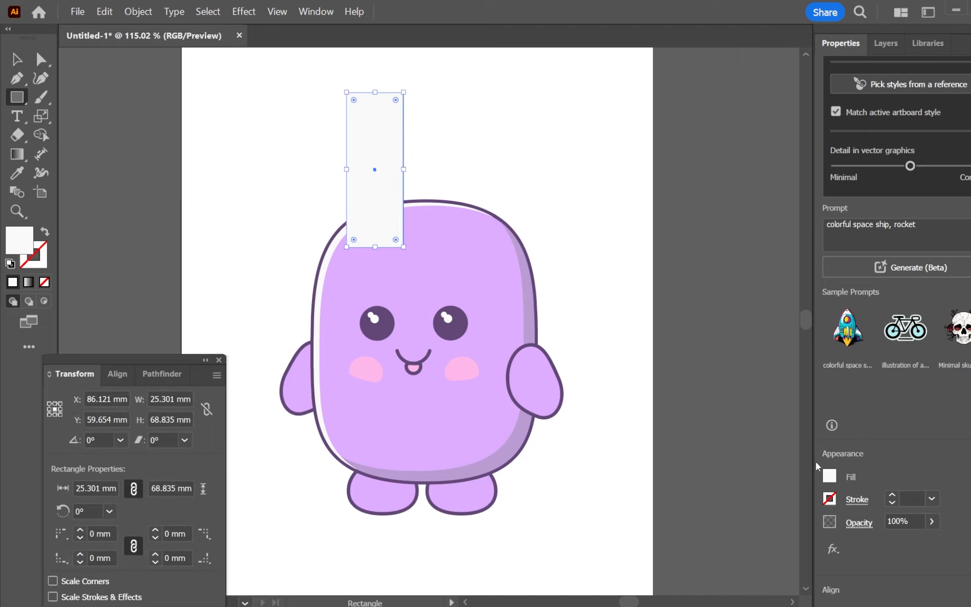
left_click(829, 476)
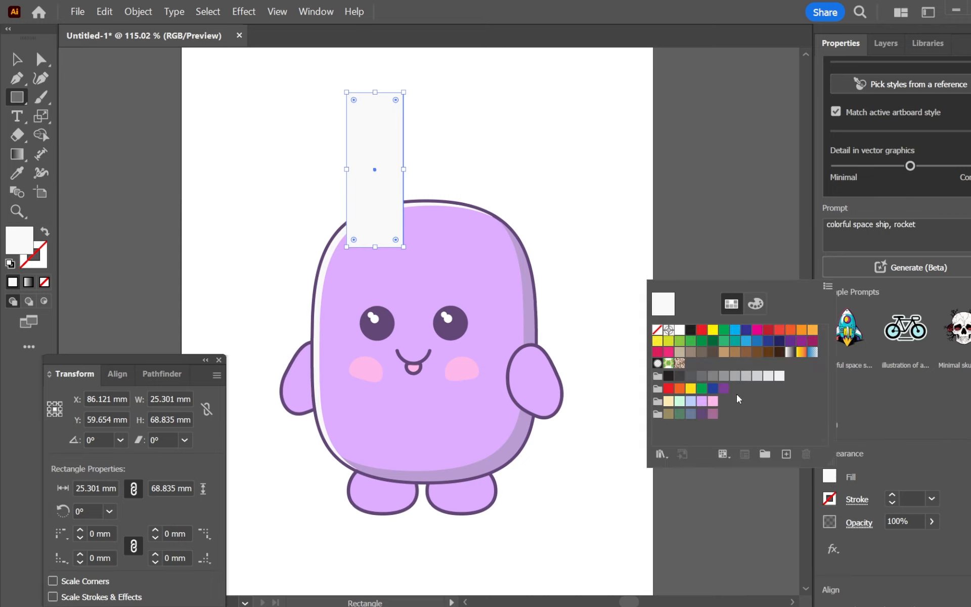
left_click(668, 402)
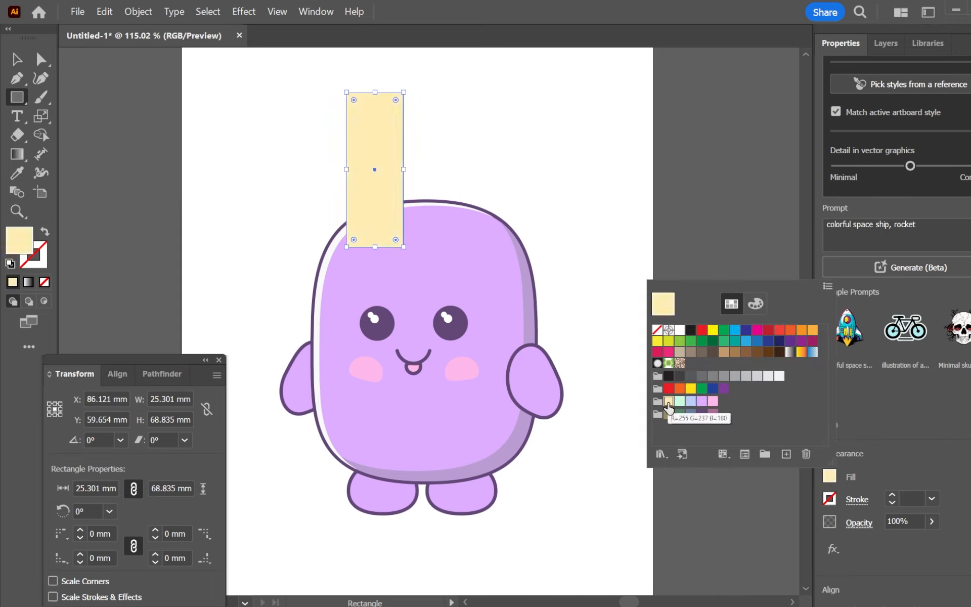
Round the yellow rectangle's corners fully, to about 12.65 mm, and give it a 4 pt stroke.
left_click(354, 101)
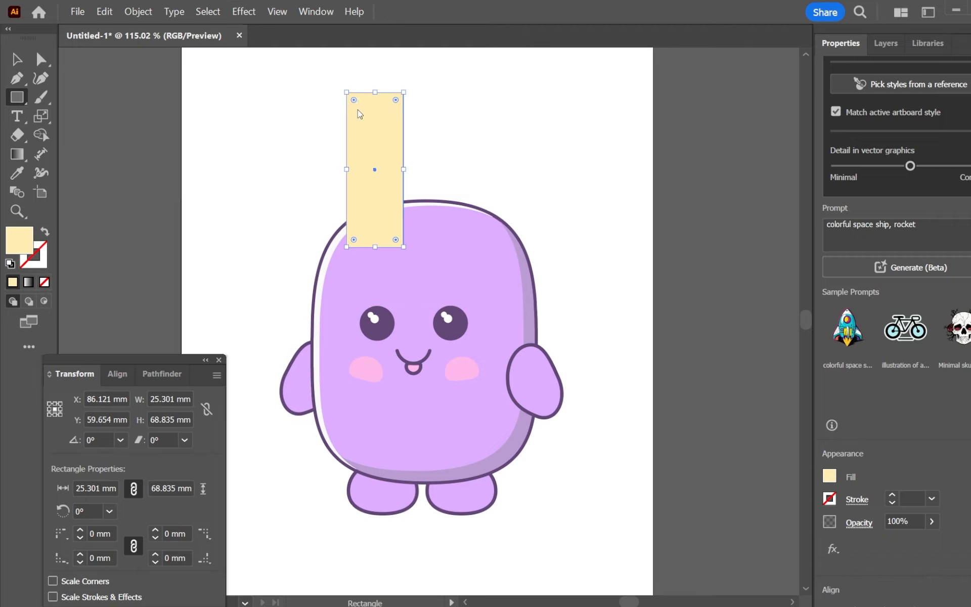
left_click_drag(353, 99, 377, 138)
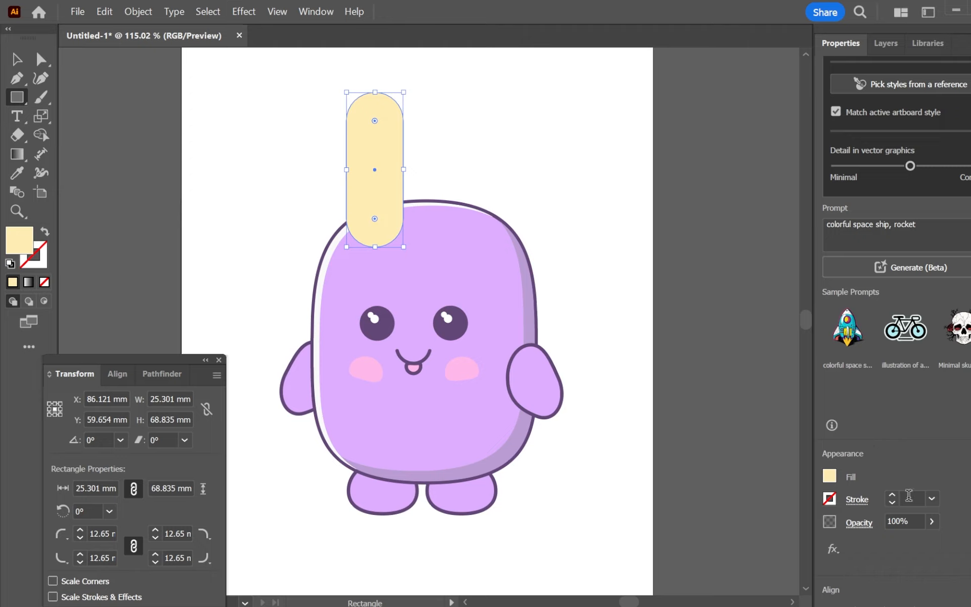
left_click(893, 495)
left_click(894, 496)
left_click(894, 495)
left_click(893, 495)
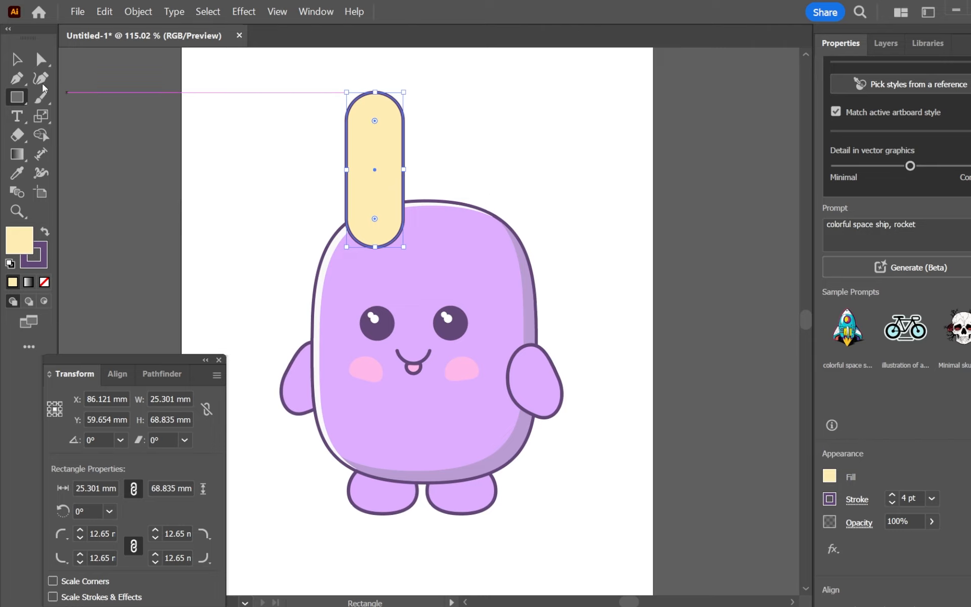
Move the yellow rounded rectangle about 20.46 mm horizontally to the right, near the middle of the body's top.
left_click(16, 60)
left_click_drag(372, 187, 418, 187)
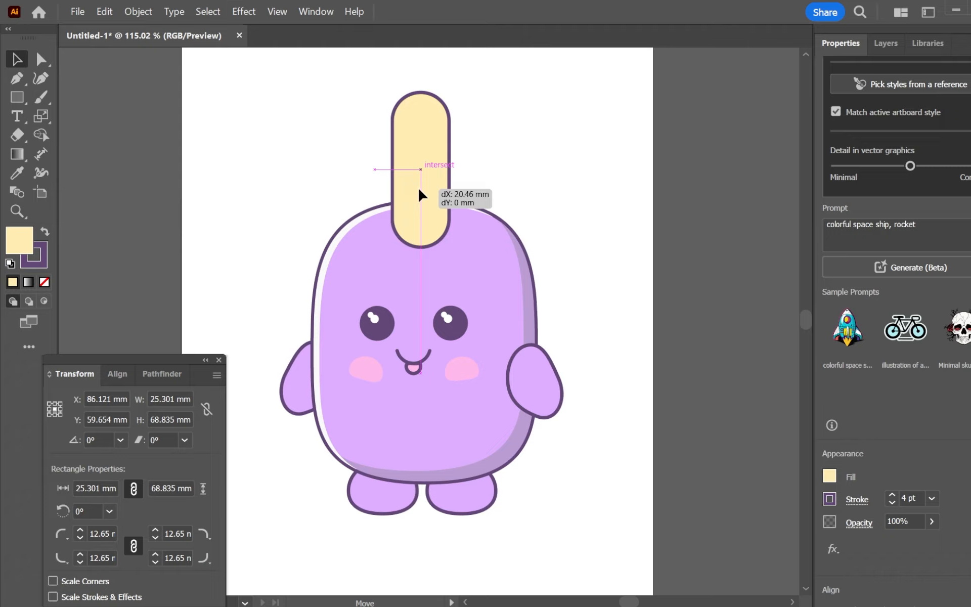
left_click_drag(418, 190, 419, 191)
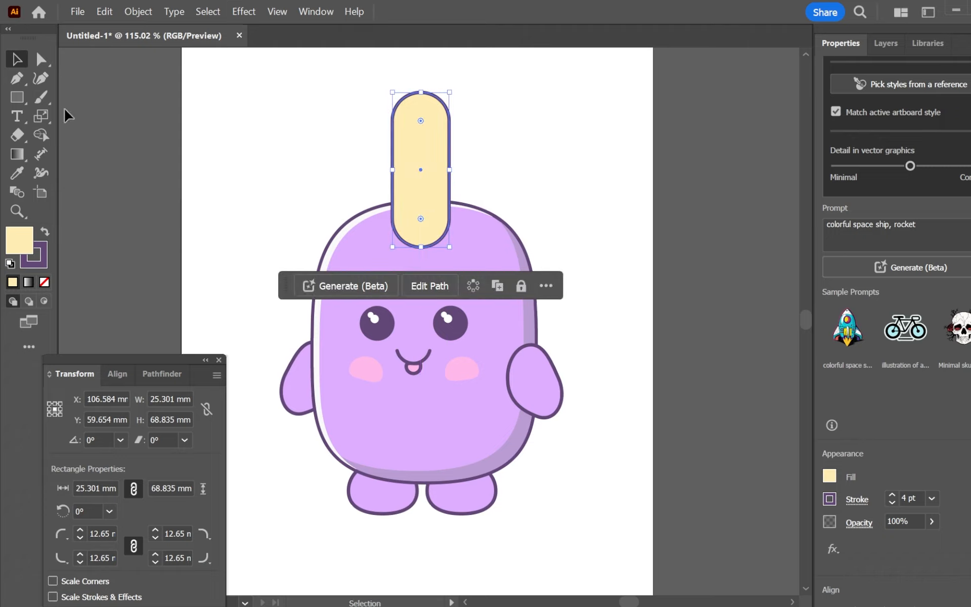
Draw a vertical line about 48.16 mm long down the middle of the yellow stick to its lower end, with round caps.
left_click(20, 103)
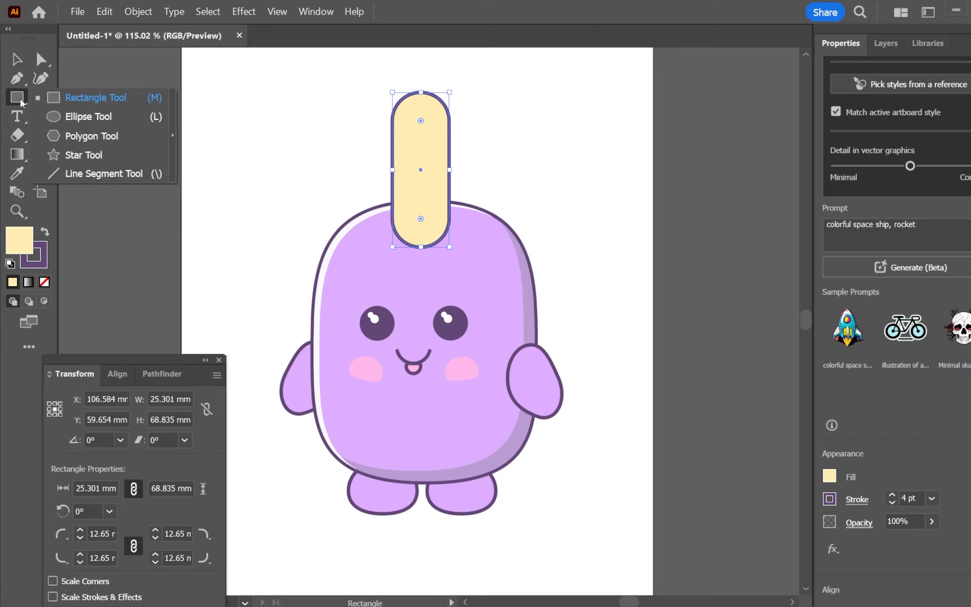
left_click(120, 171)
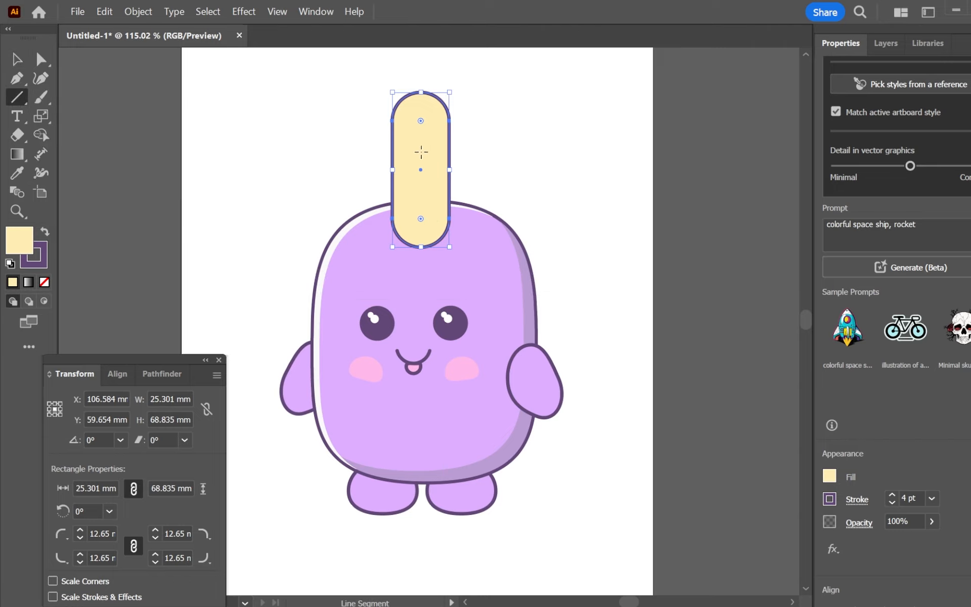
left_click_drag(422, 138, 420, 247)
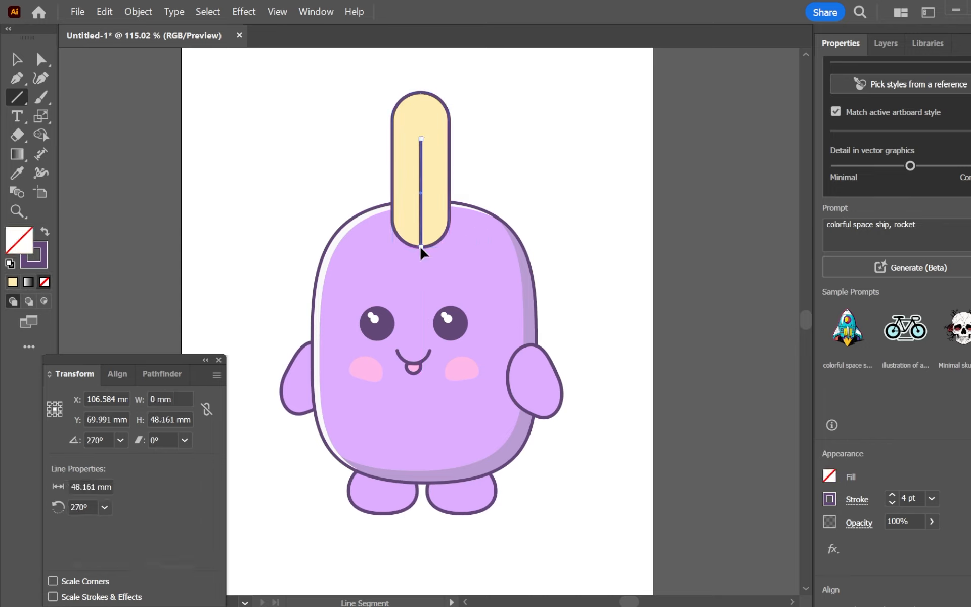
left_click(864, 499)
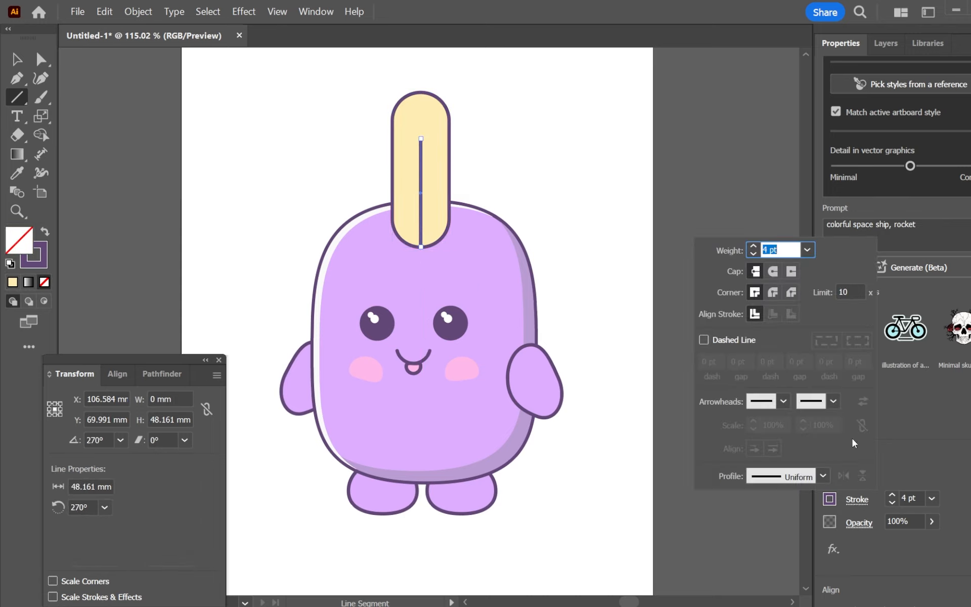
left_click(771, 272)
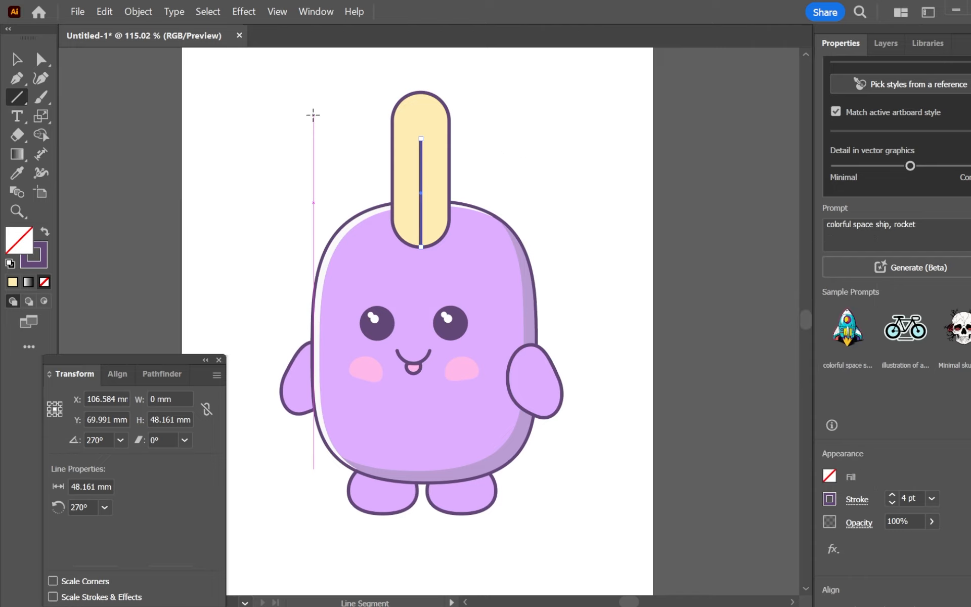
left_click(314, 116)
left_click(561, 380)
left_click(15, 59)
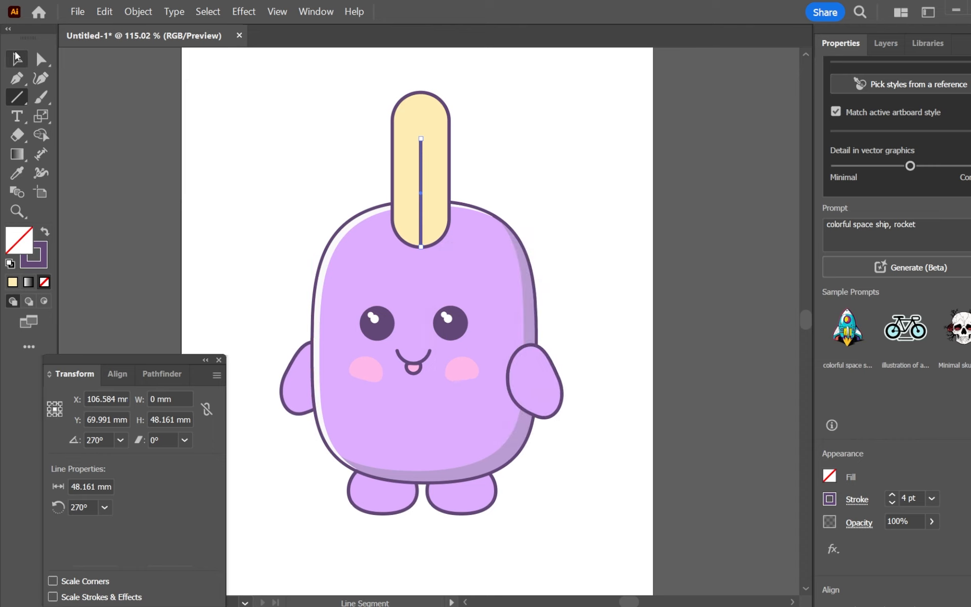
left_click(342, 122)
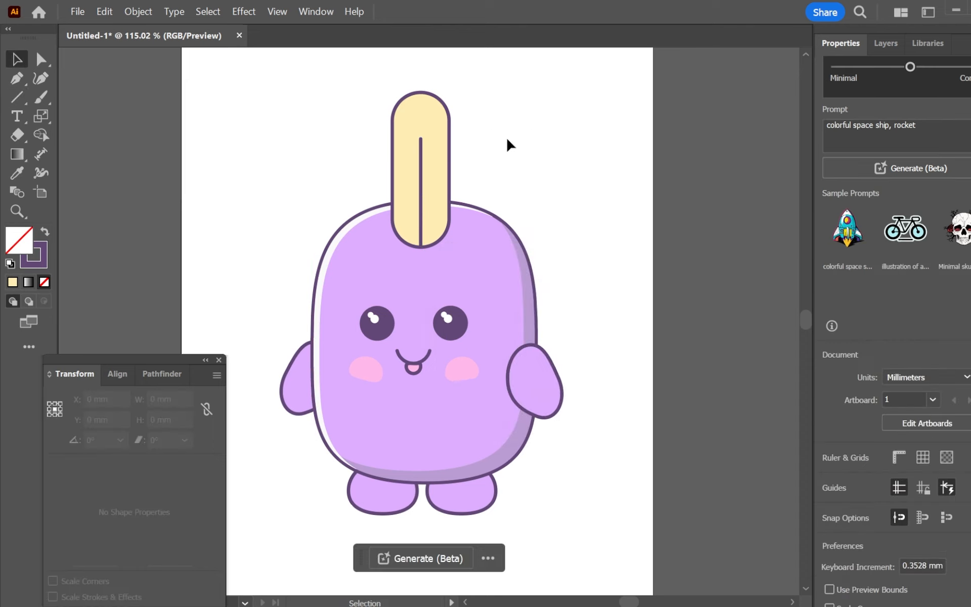
Group the yellow stick with its line and place a duplicate of the group directly to its right.
left_click_drag(395, 137, 339, 129)
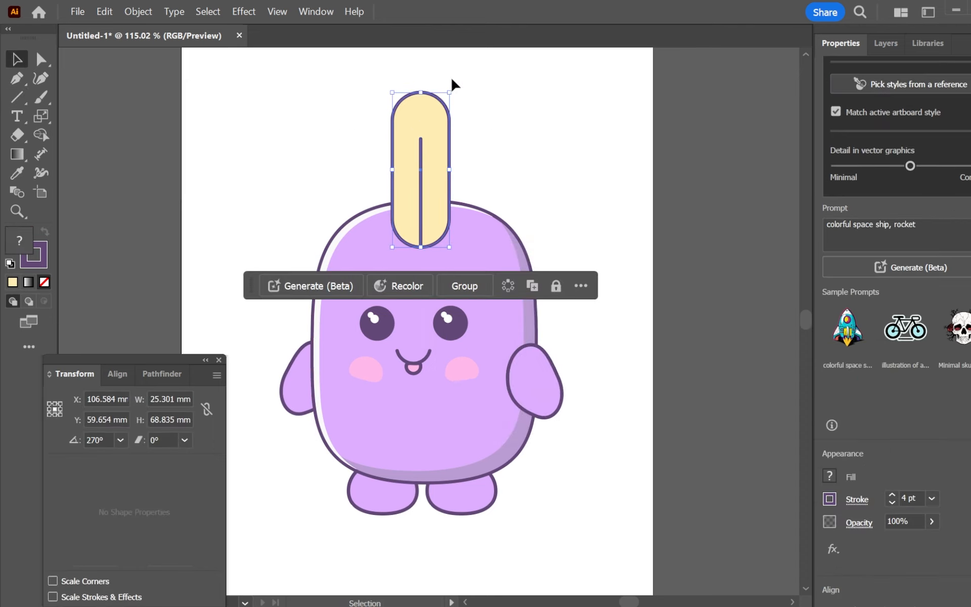
left_click(463, 285)
left_click_drag(429, 118, 492, 120)
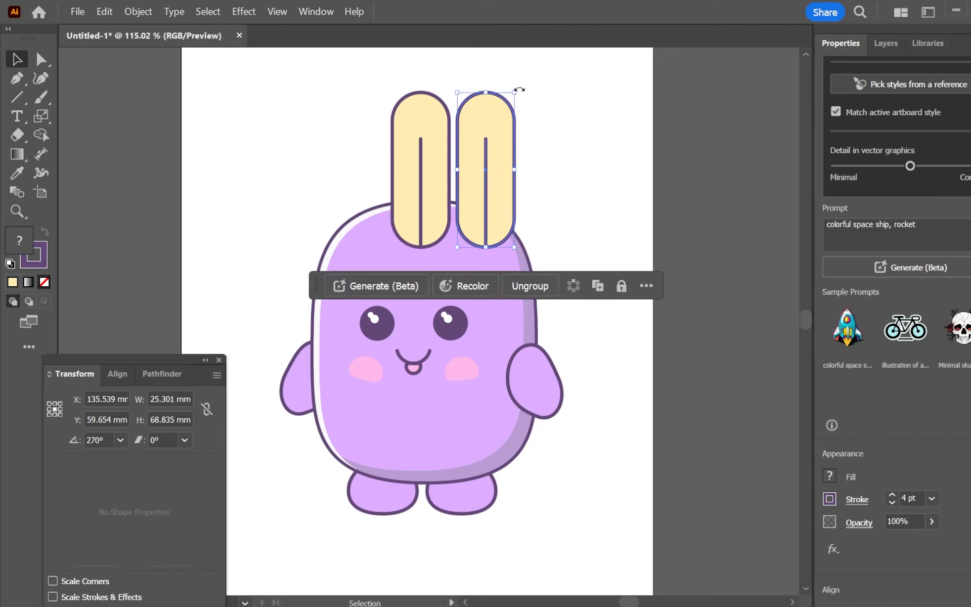
Tilt the right stick clockwise and the left stick counterclockwise so their tops spread apart in a V.
left_click_drag(519, 90, 535, 100)
left_click(418, 105)
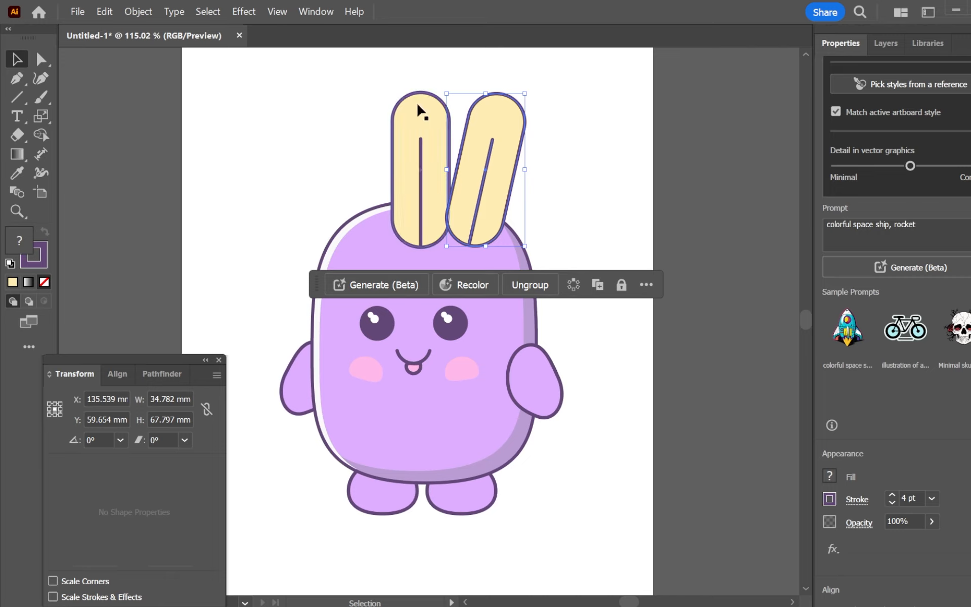
left_click_drag(386, 87, 372, 87)
Send both sticks behind the body and shift them about 3 mm to the left.
left_click_drag(561, 146, 328, 113)
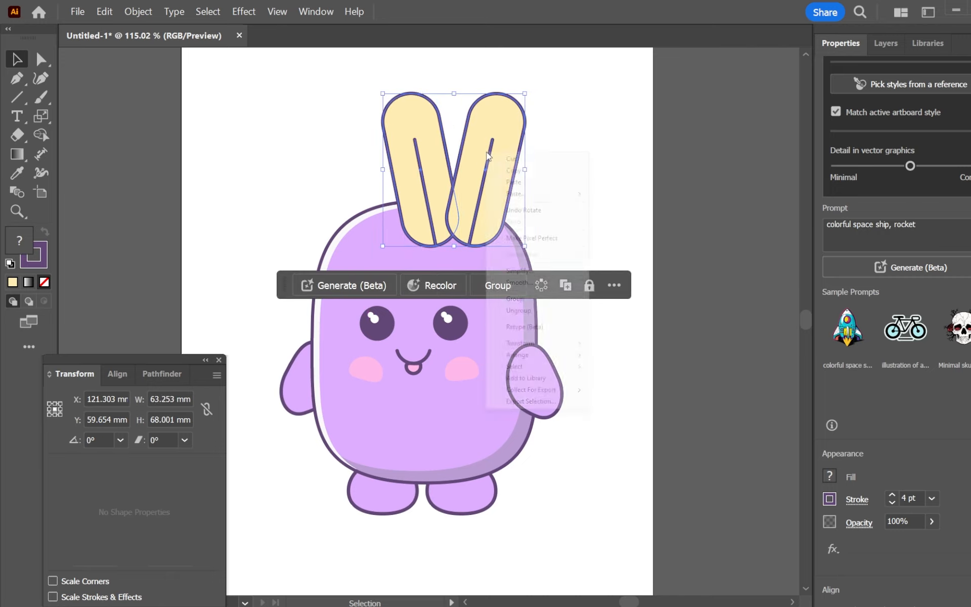
right_click(488, 152)
mouse_move(566, 355)
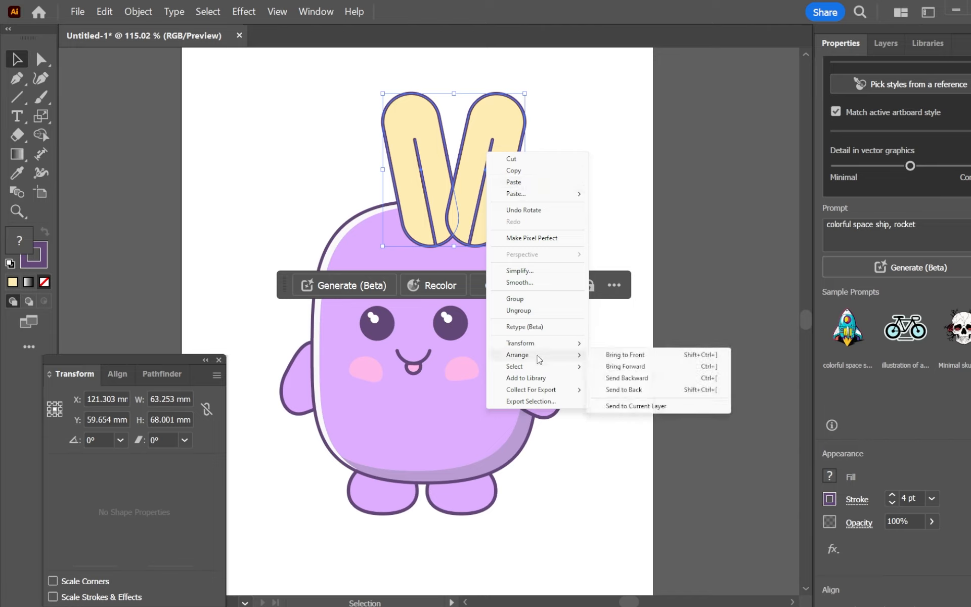
left_click(615, 390)
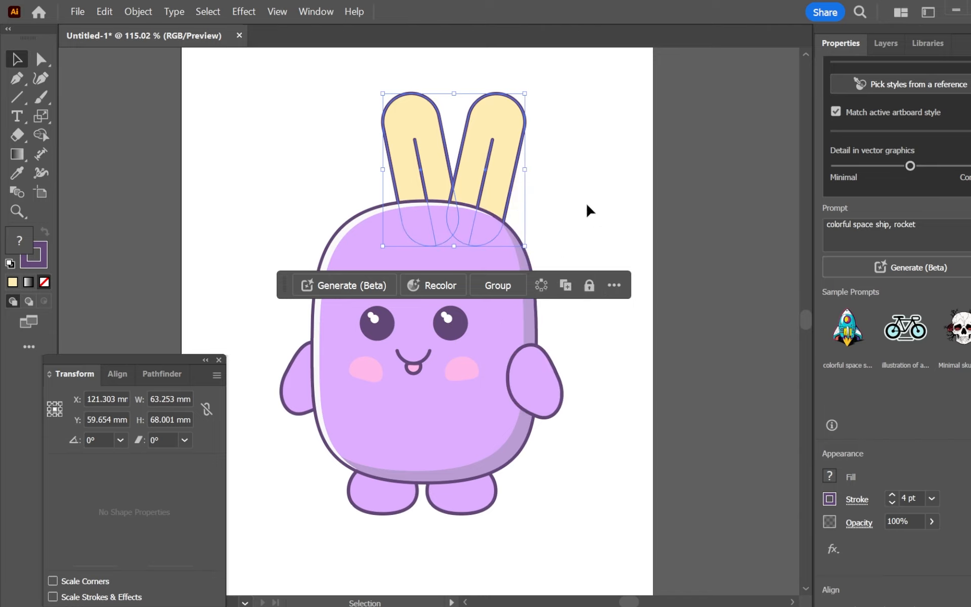
left_click_drag(496, 178, 488, 177)
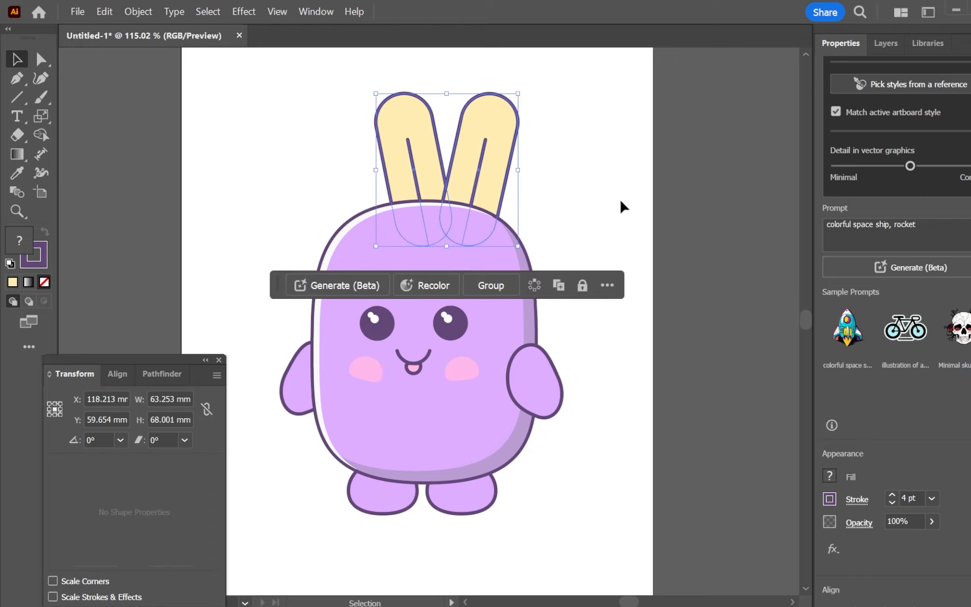
left_click(583, 219)
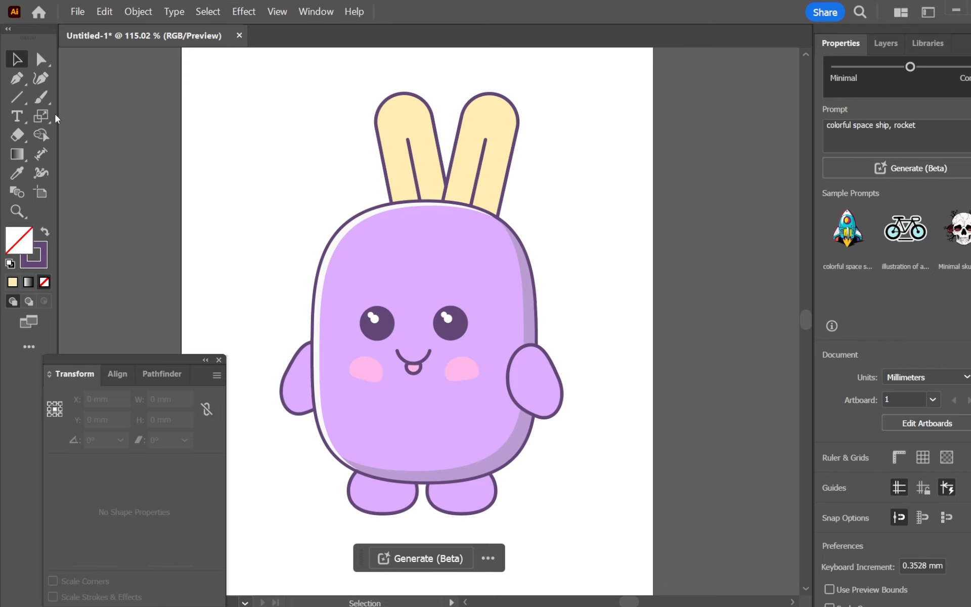
Draw a circle about 15.27 mm wide in the artboard's empty upper-left area, with no stroke and a pastel pink fill.
left_click_drag(17, 97, 99, 118)
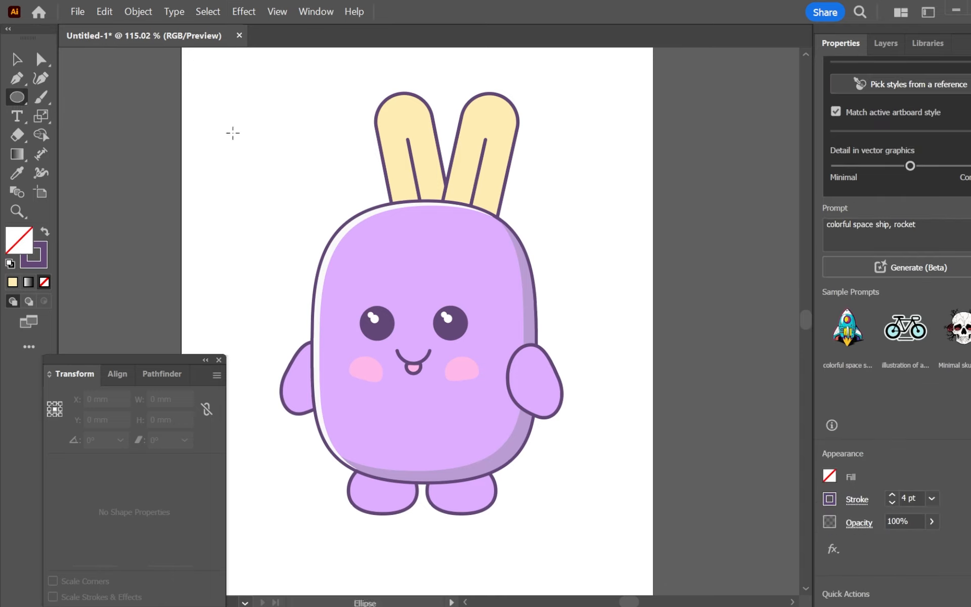
left_click_drag(225, 107, 259, 141)
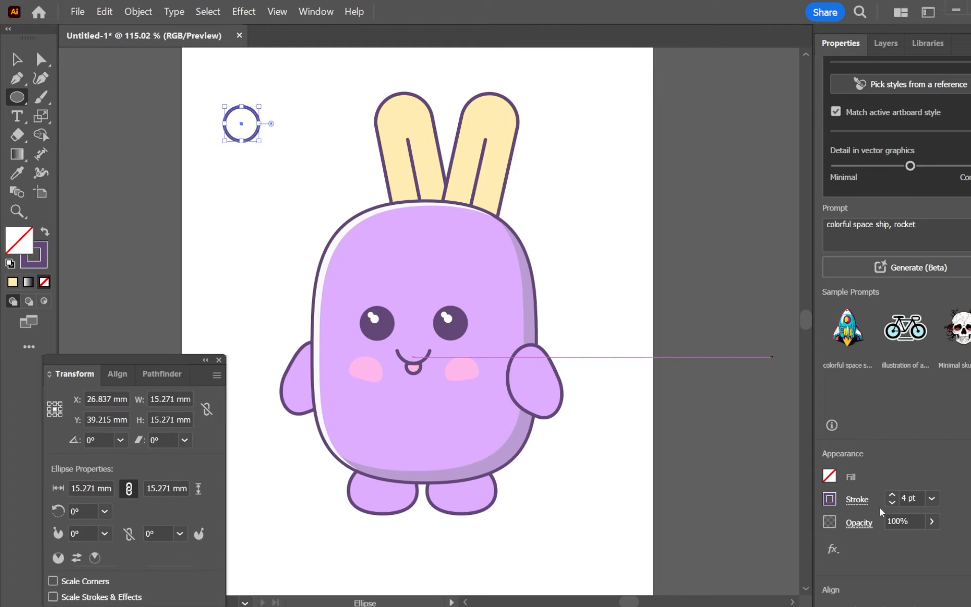
left_click(893, 506)
left_click(893, 506)
left_click(892, 506)
left_click(893, 506)
left_click(892, 506)
left_click(893, 506)
left_click(893, 506)
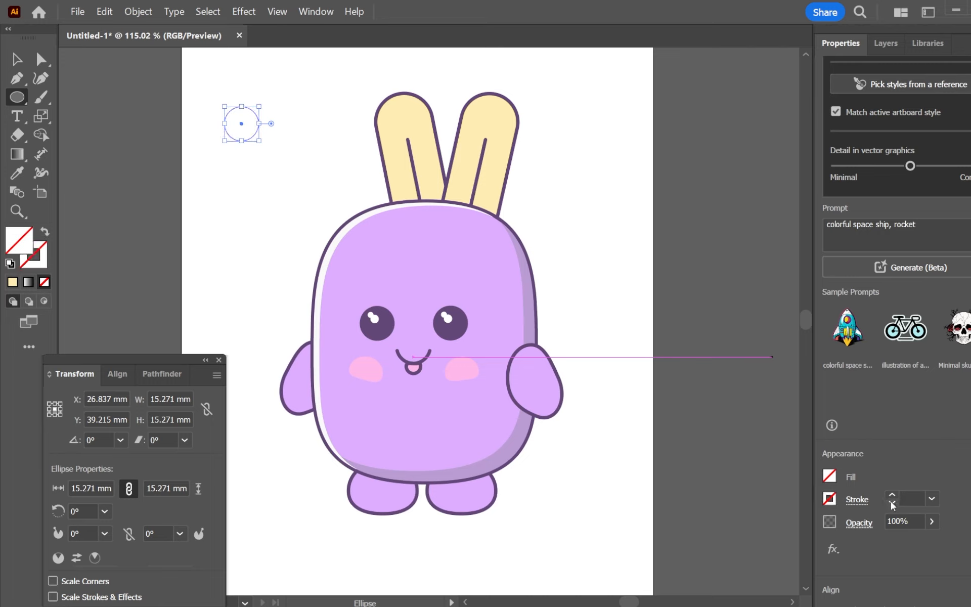
left_click(830, 477)
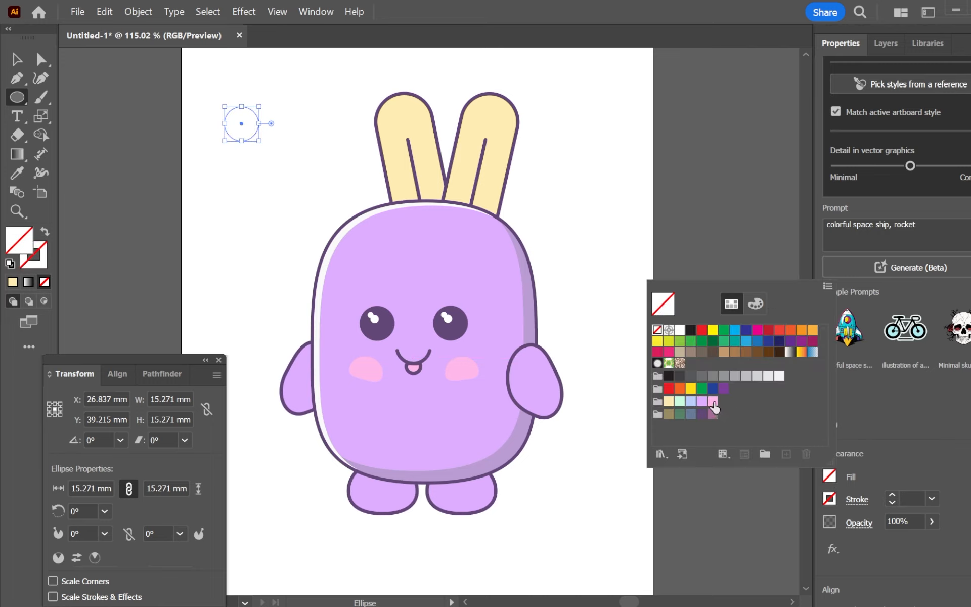
left_click(714, 402)
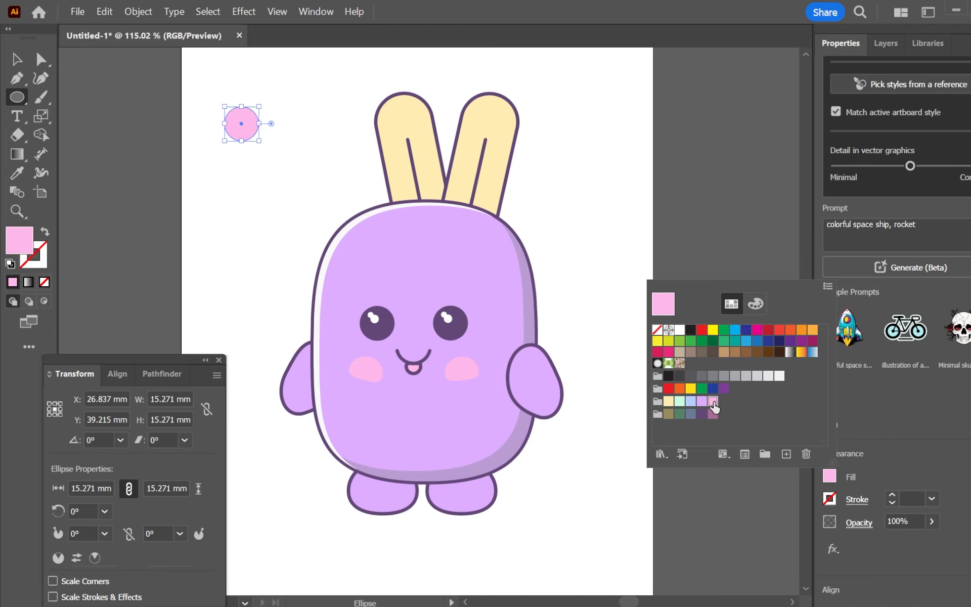
Repeat the pink circle radially into an eight-petal flower and place it on the body's upper-right edge, over the right stick's base.
left_click(139, 12)
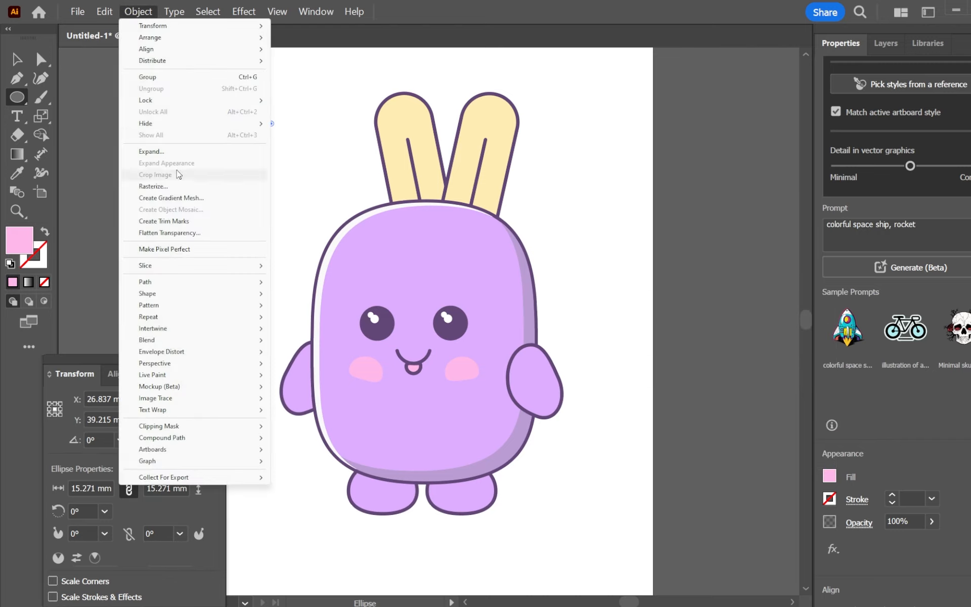
mouse_move(227, 321)
left_click(295, 317)
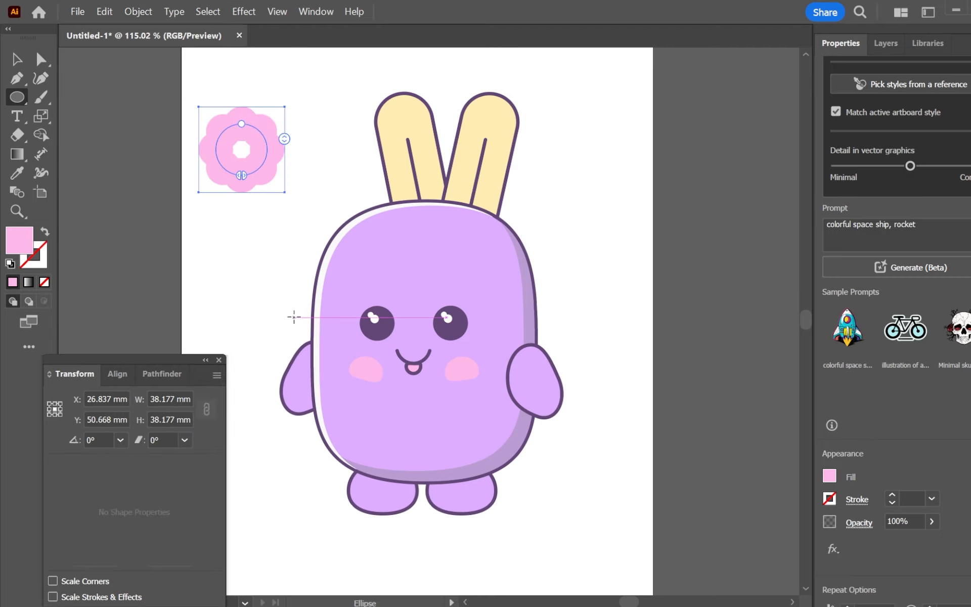
left_click(15, 60)
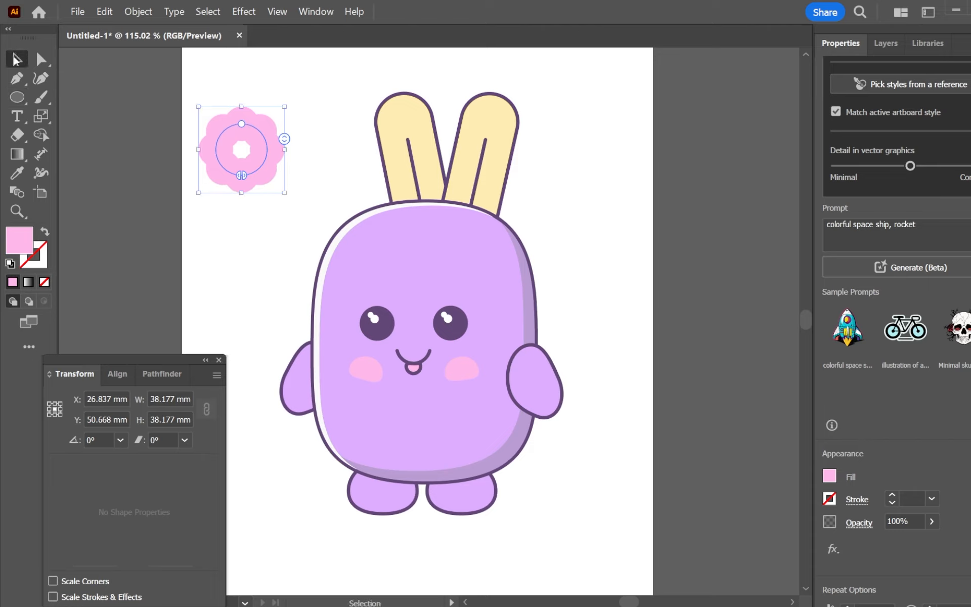
left_click_drag(265, 173, 523, 243)
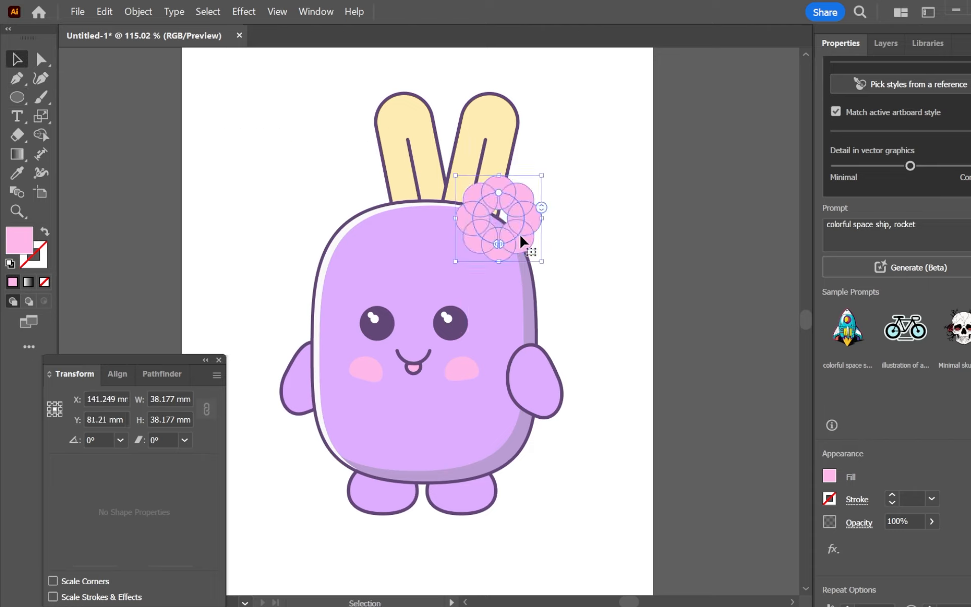
Expand the flower's object and fill, and unite its overlapping petals into a single shape.
left_click(137, 12)
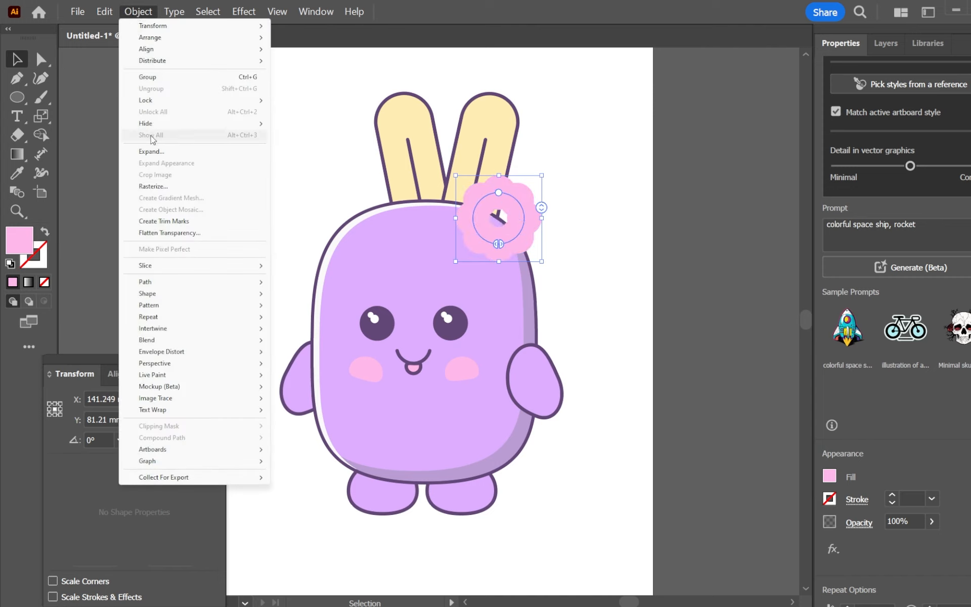
left_click(150, 152)
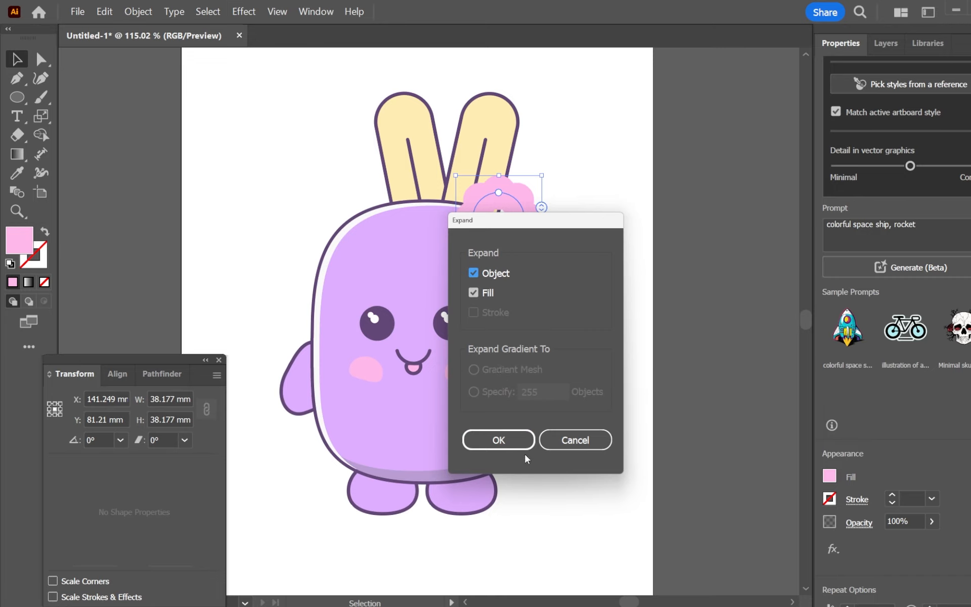
left_click(516, 439)
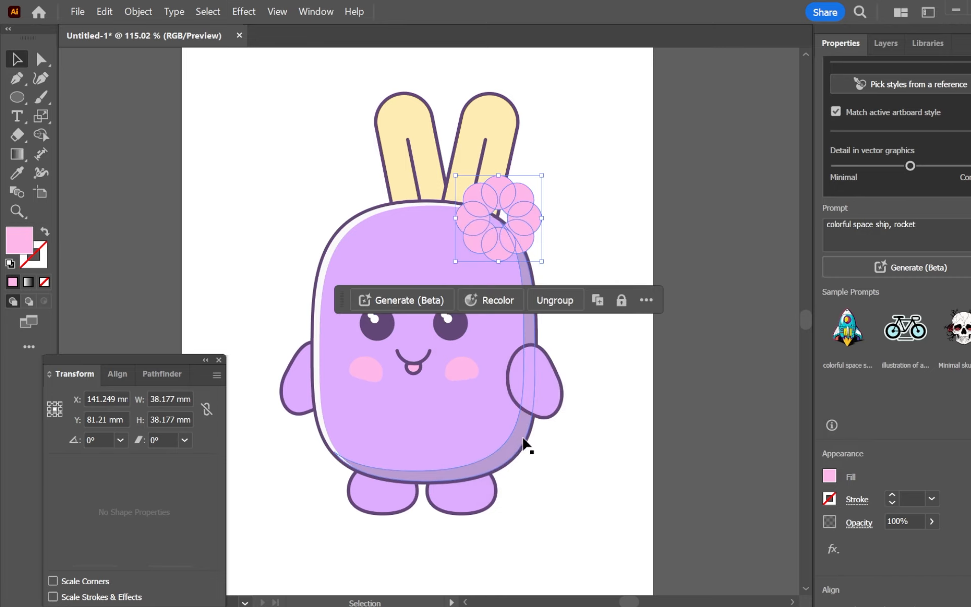
left_click_drag(154, 378, 300, 174)
left_click(300, 174)
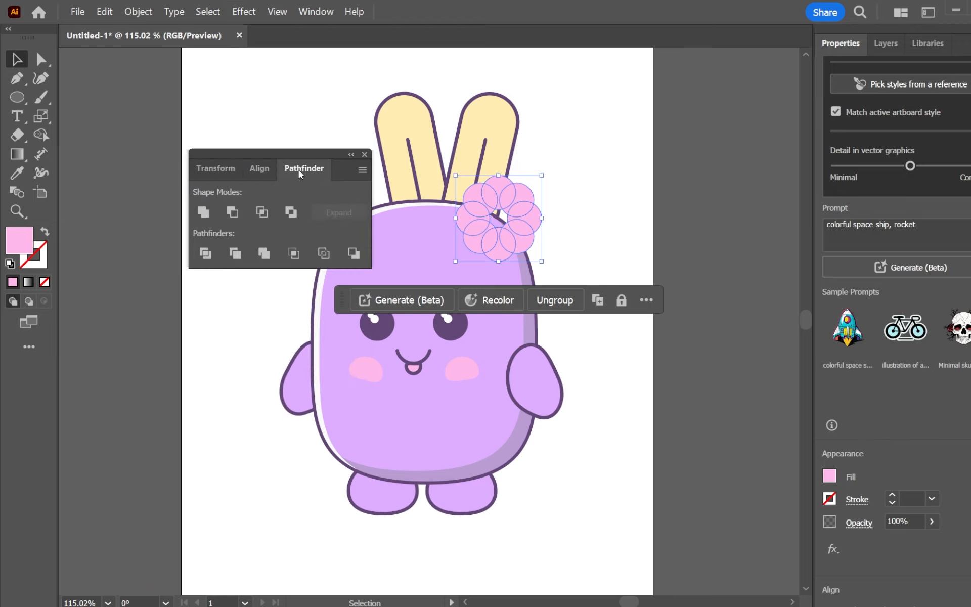
left_click(204, 214)
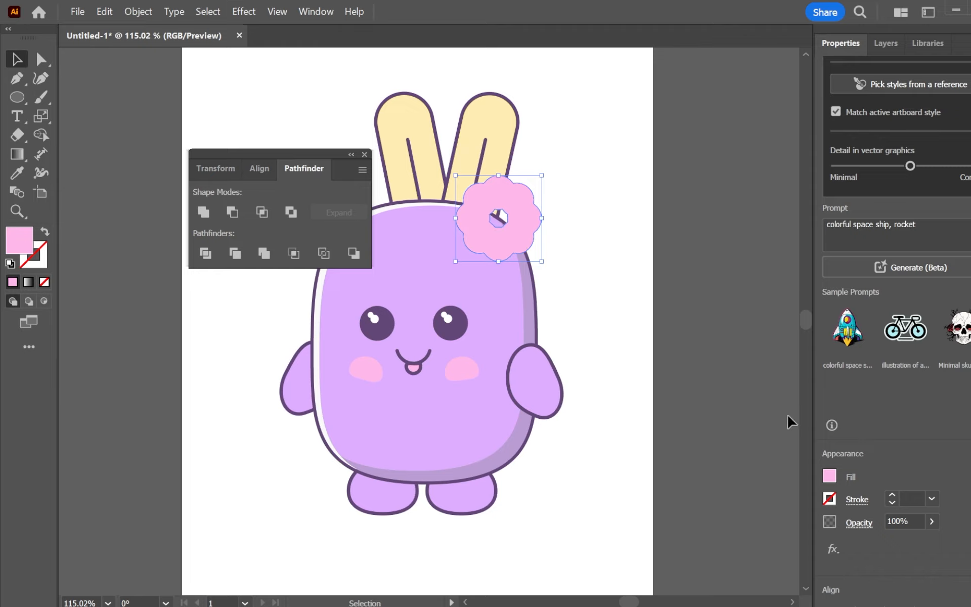
Give the united pink flower a 4 pt dark purple stroke.
left_click(893, 495)
left_click(893, 495)
left_click(892, 495)
left_click(894, 495)
left_click(894, 495)
left_click(894, 495)
triple_click(894, 495)
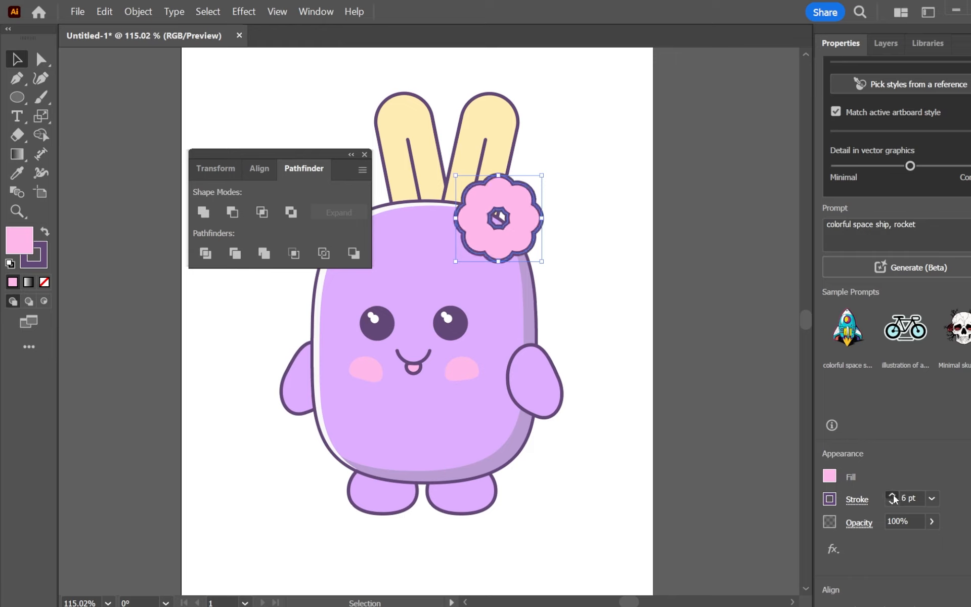
left_click(894, 495)
left_click(891, 503)
left_click(891, 503)
left_click(892, 503)
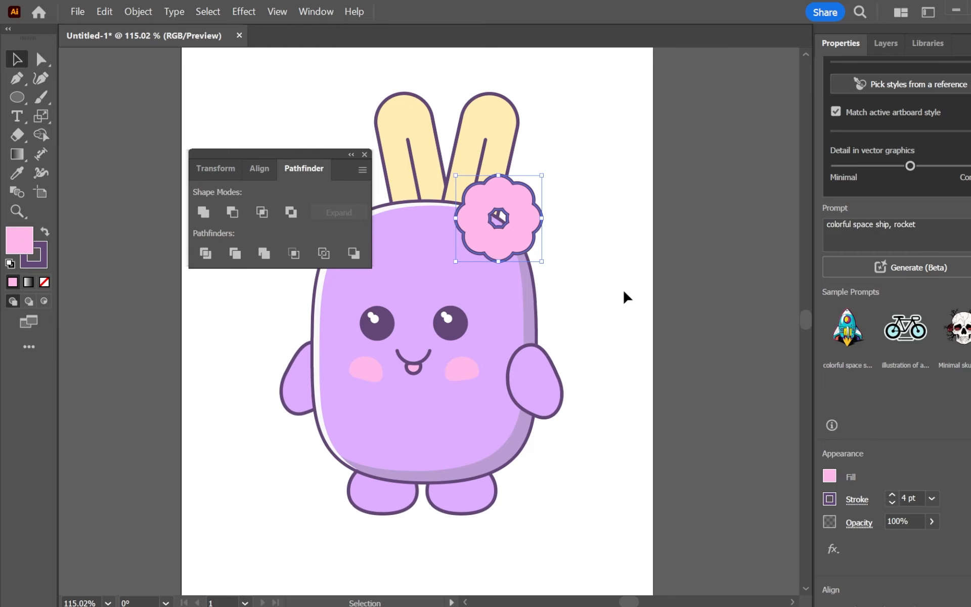
left_click(582, 236)
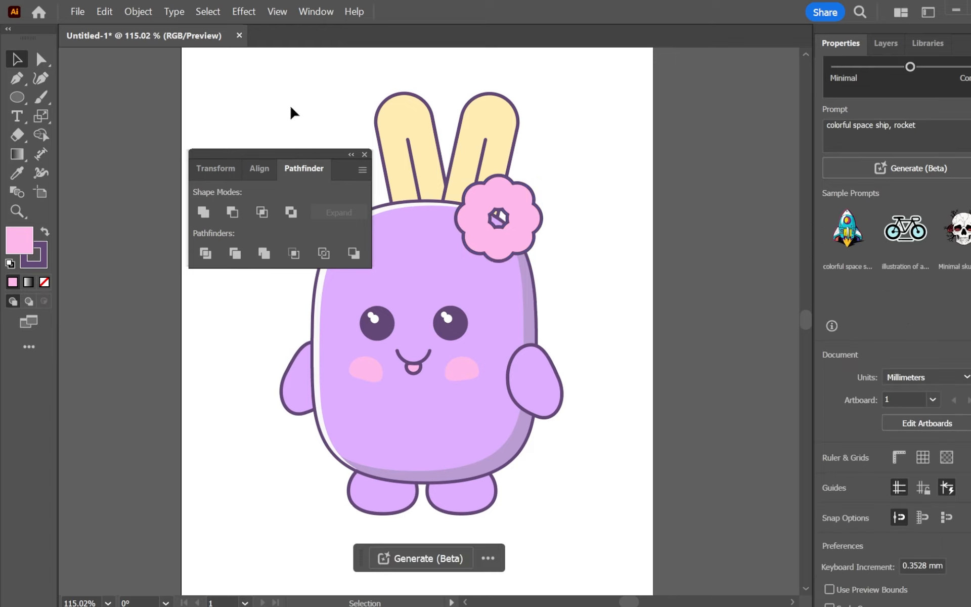
Draw a small circle, slightly larger than the flower's central hole, in the artboard's empty upper-left area.
left_click_drag(293, 159, 191, 242)
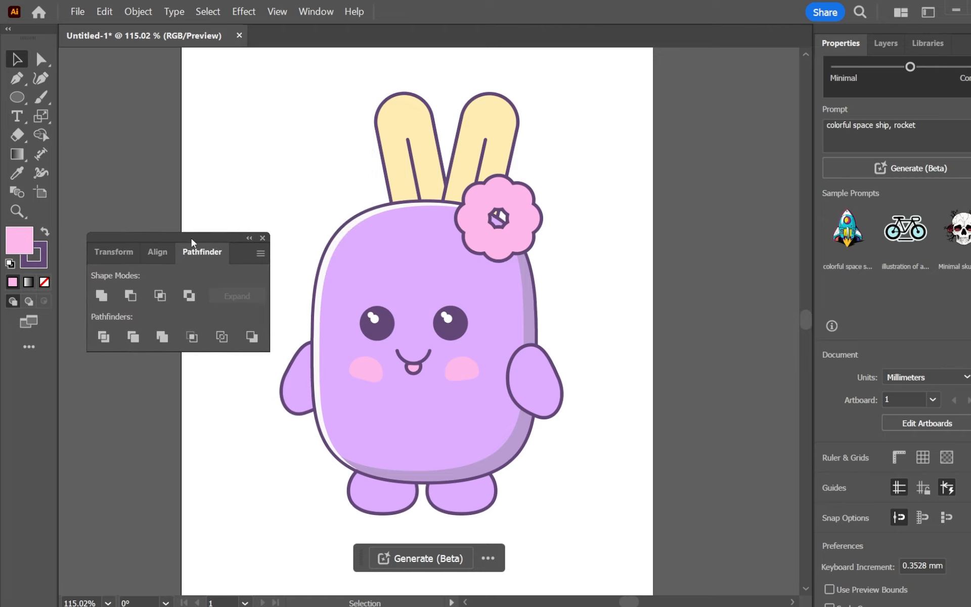
left_click(18, 97)
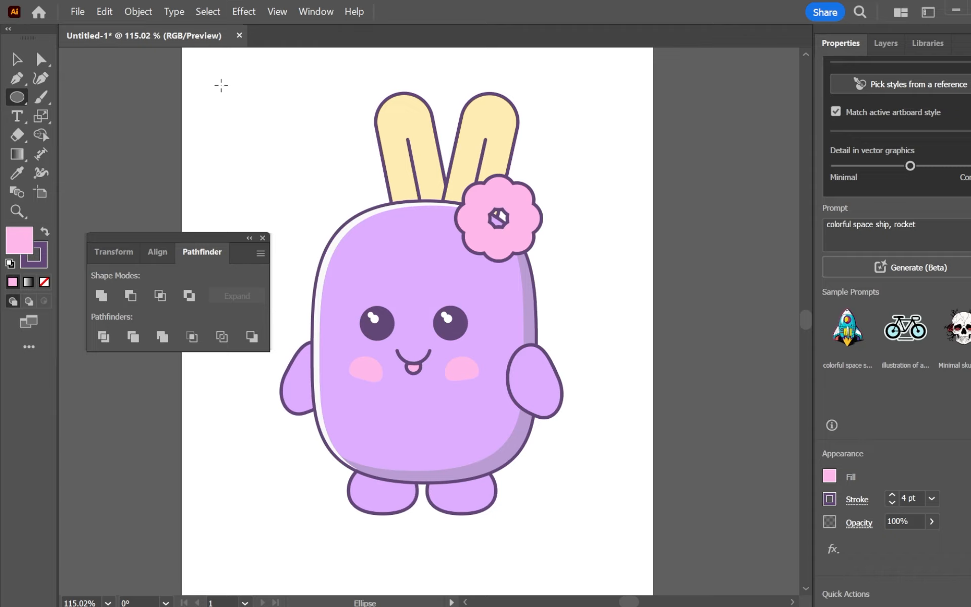
left_click_drag(213, 86, 229, 107)
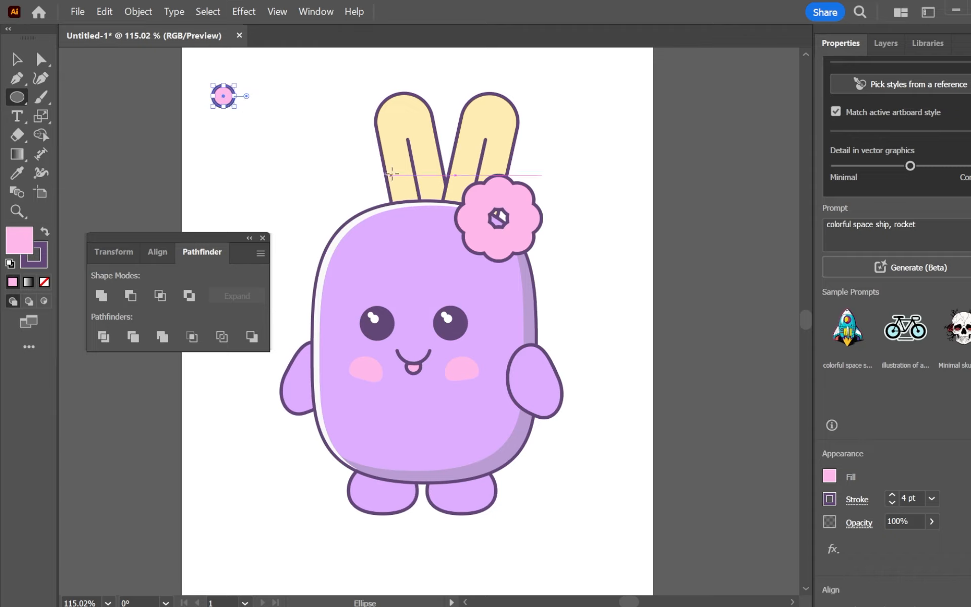
Fill the small circle with the pale yellow swatch (R=255 G=237 B=180) and remove its stroke.
left_click(829, 477)
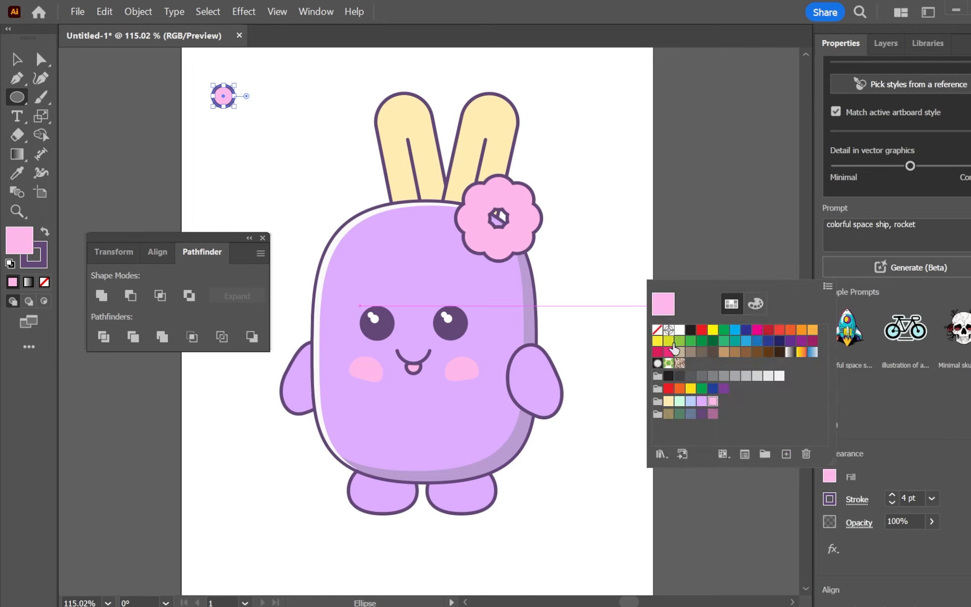
left_click(669, 402)
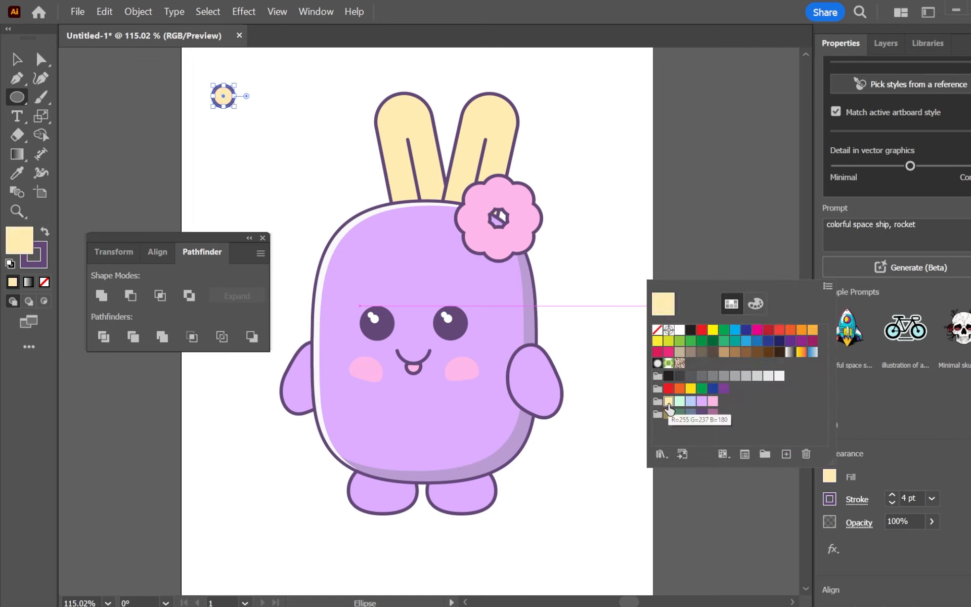
left_click(891, 504)
left_click(891, 504)
left_click(891, 504)
left_click(892, 504)
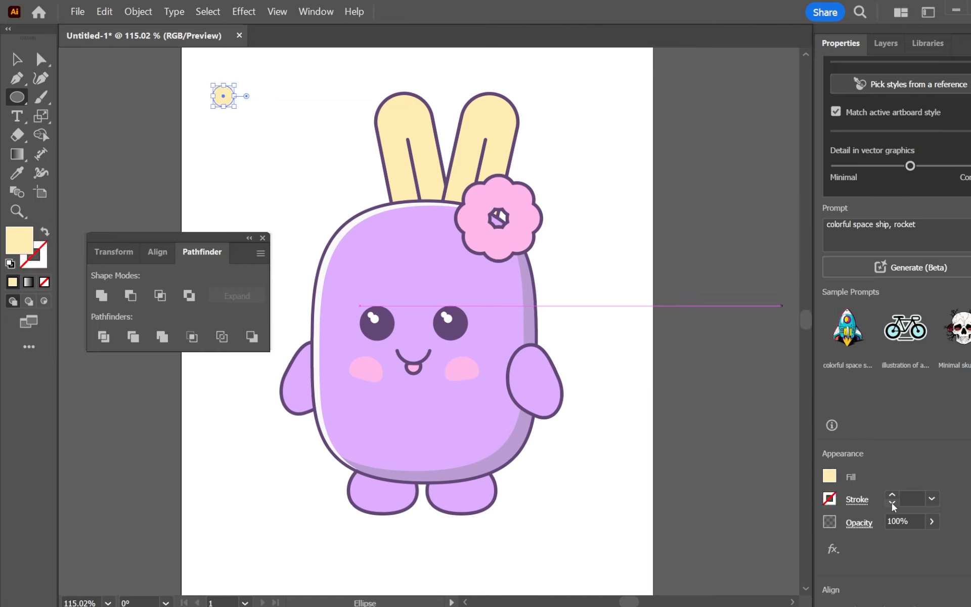
Repeat the pale yellow circle radially with a tightened radius that closes the middle, and place it over the pink flower's center.
left_click(141, 14)
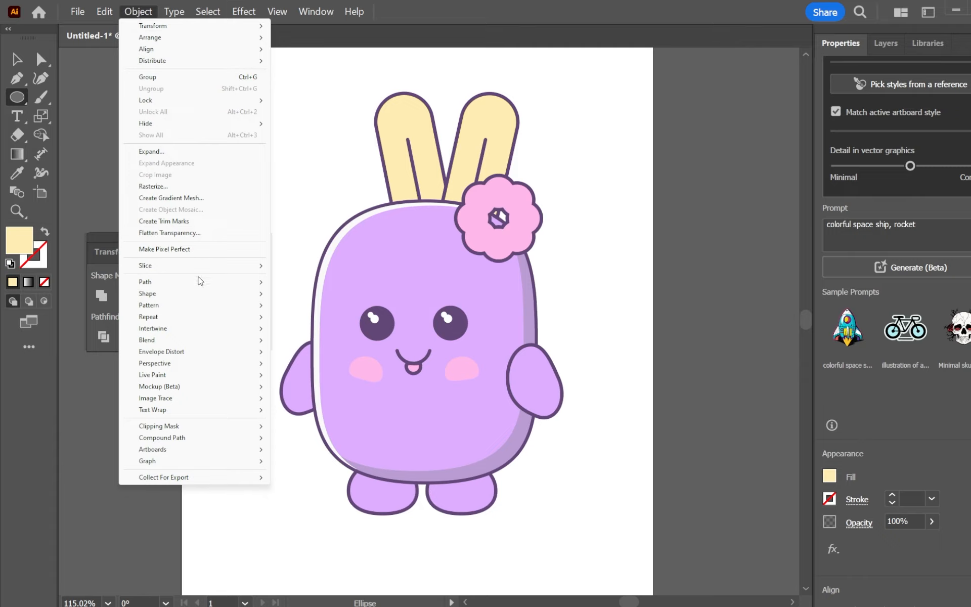
mouse_move(221, 319)
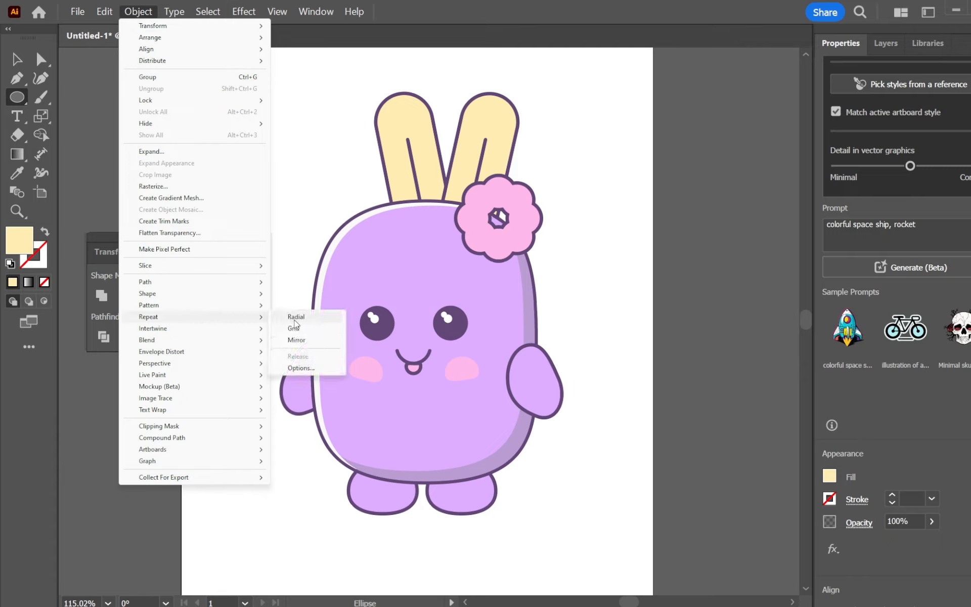
left_click(292, 319)
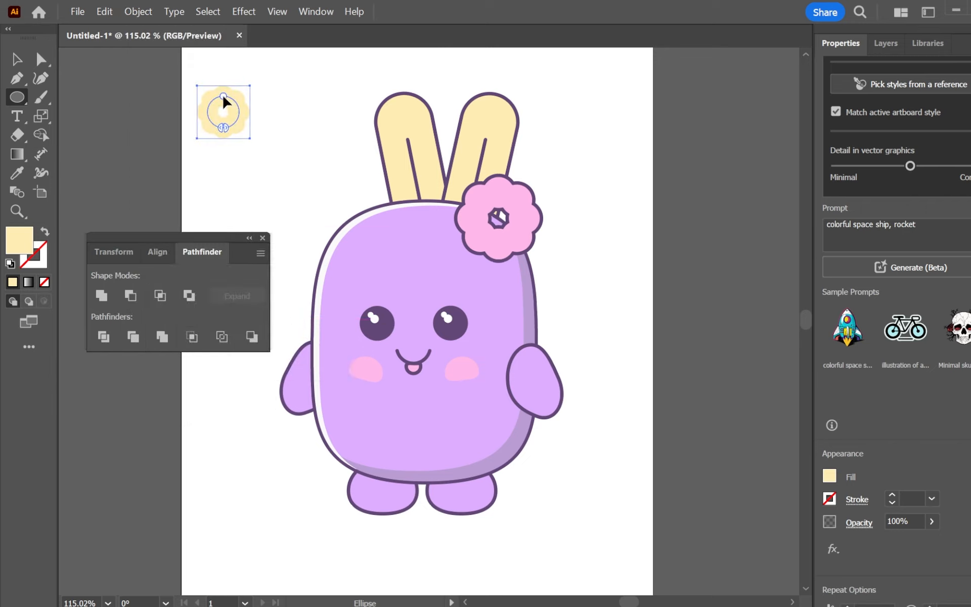
left_click_drag(223, 101, 223, 103)
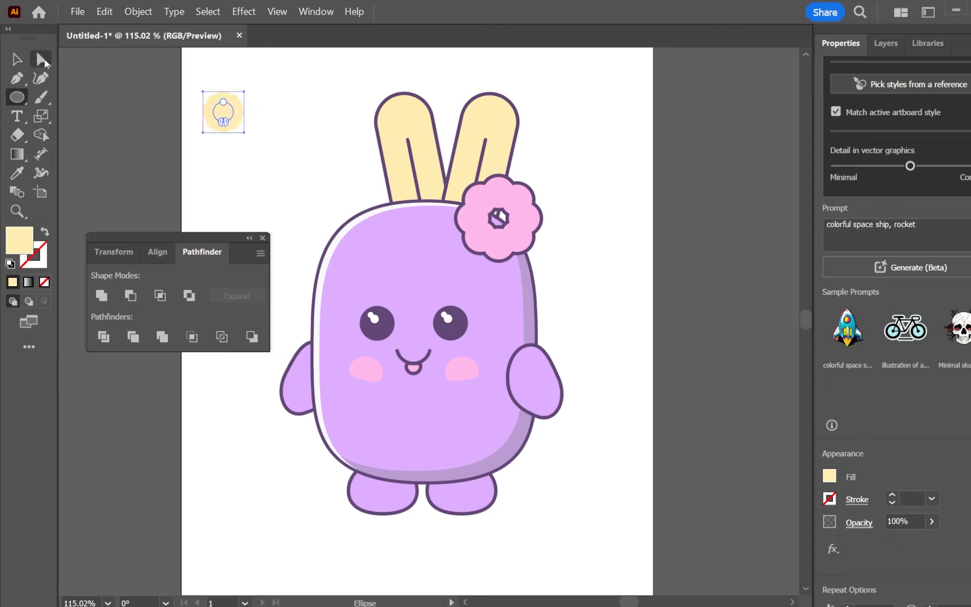
left_click(16, 59)
left_click(267, 135)
left_click_drag(225, 119, 499, 221)
Expand the yellow flower center's object and fill, and unite its overlapping circles into a single shape.
left_click(146, 15)
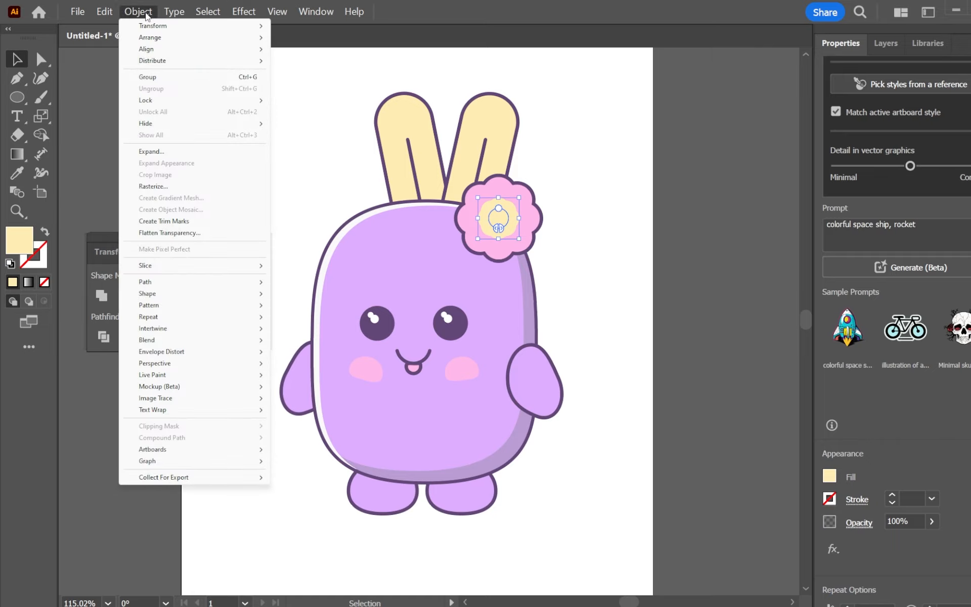
left_click(147, 151)
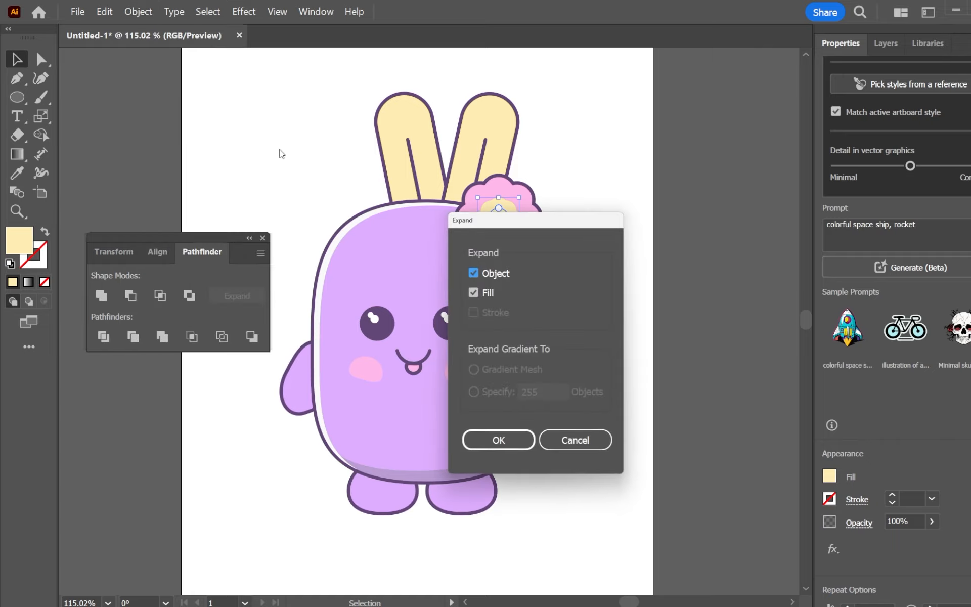
left_click(500, 441)
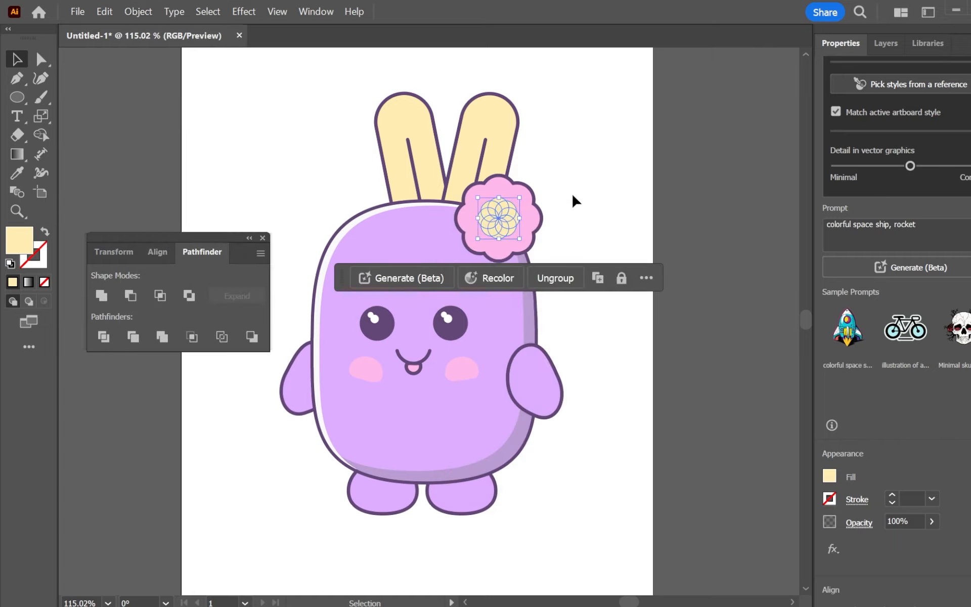
left_click(572, 199)
left_click(500, 221)
left_click(104, 297)
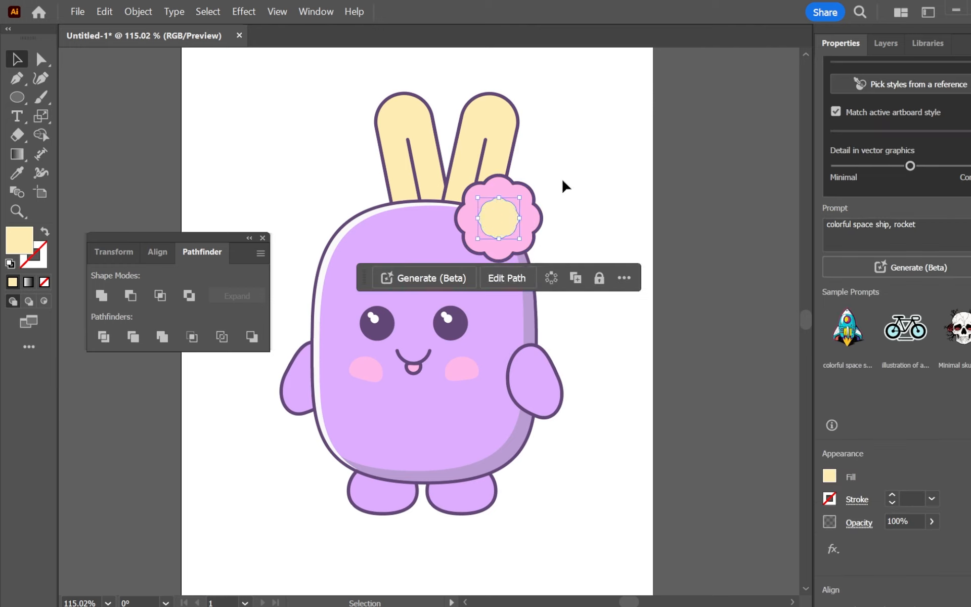
Duplicate the yellow flower center, fill the copy with off-white, and shrink it into the middle of the yellow shape.
mouse_move(498, 230)
left_mouse_down()
mouse_move(429, 333)
mouse_move(363, 209)
mouse_move(501, 225)
mouse_move(503, 239)
left_mouse_up()
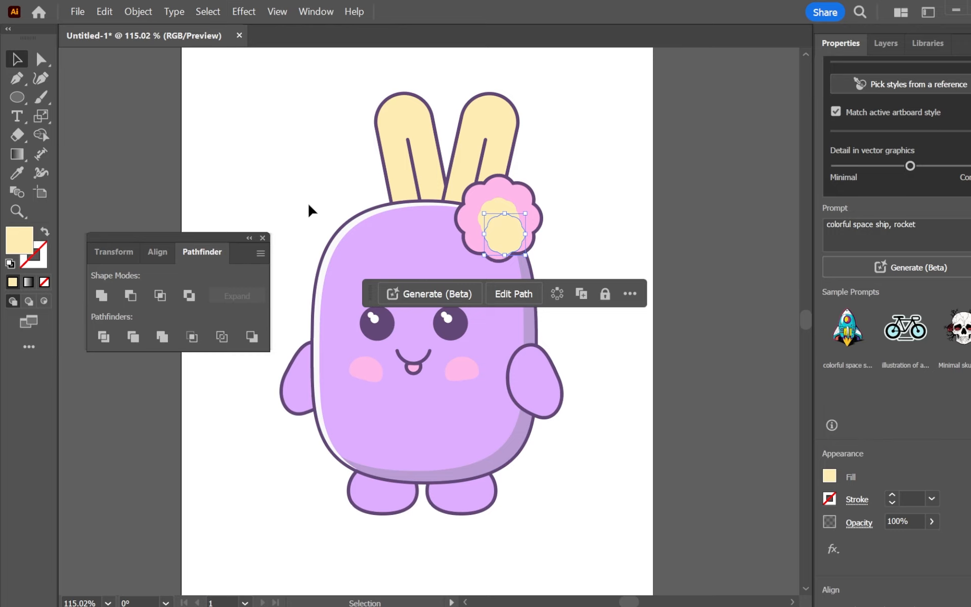
double_click(23, 247)
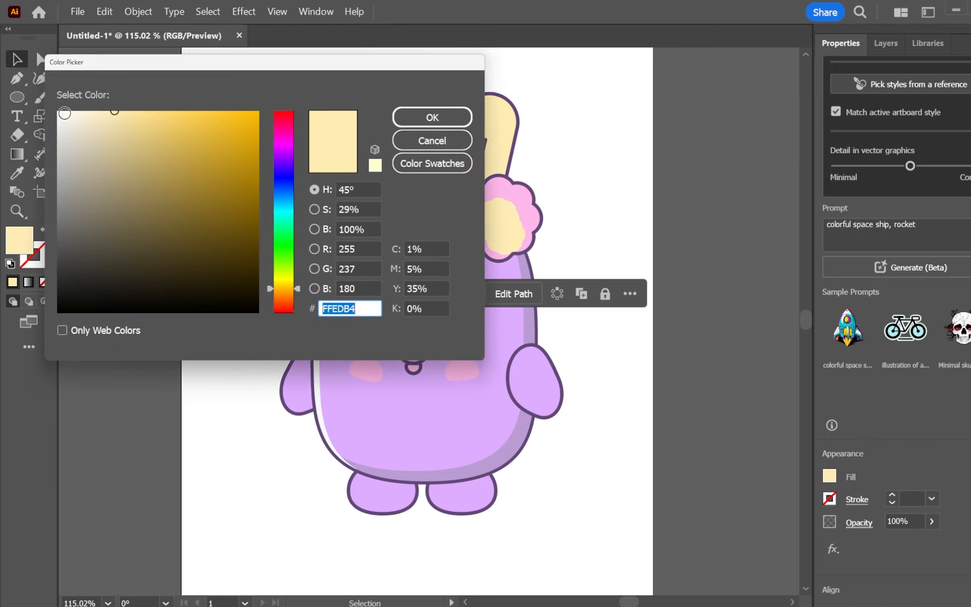
left_click(62, 115)
left_click(410, 117)
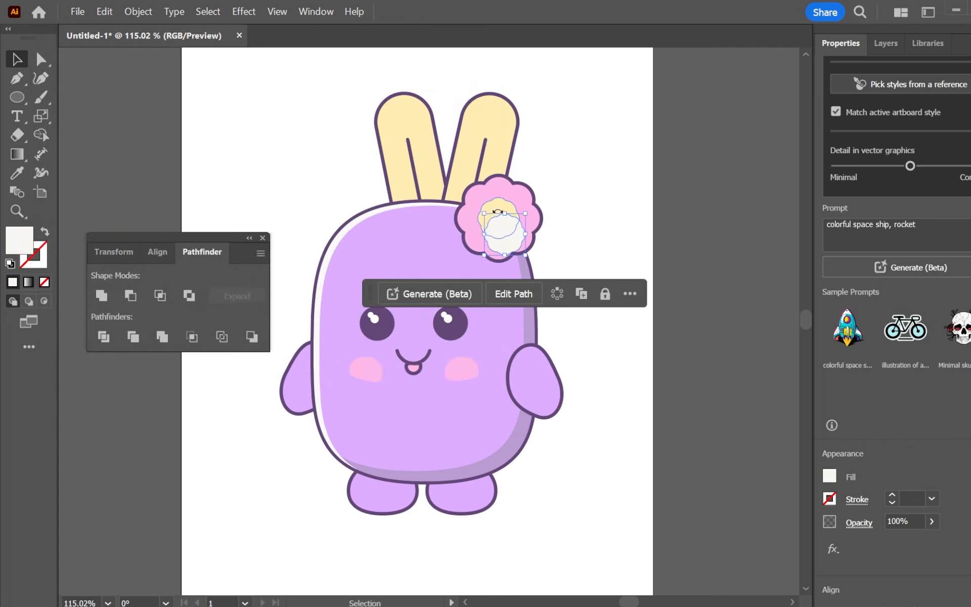
left_click_drag(484, 214, 505, 220)
left_click(598, 202)
left_click(564, 175)
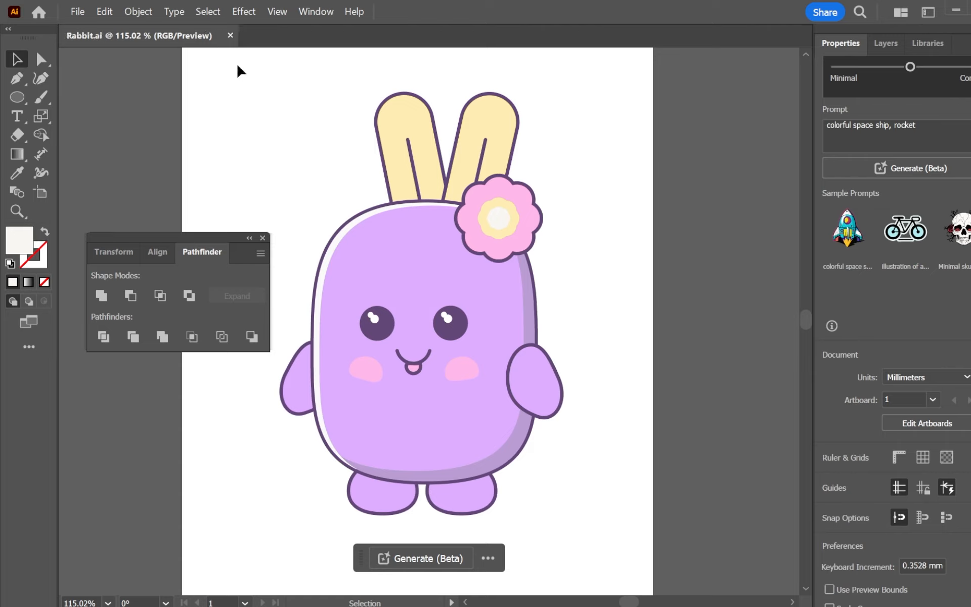
Select the entire character and export it as an SVG asset.
key("ctrl+a")
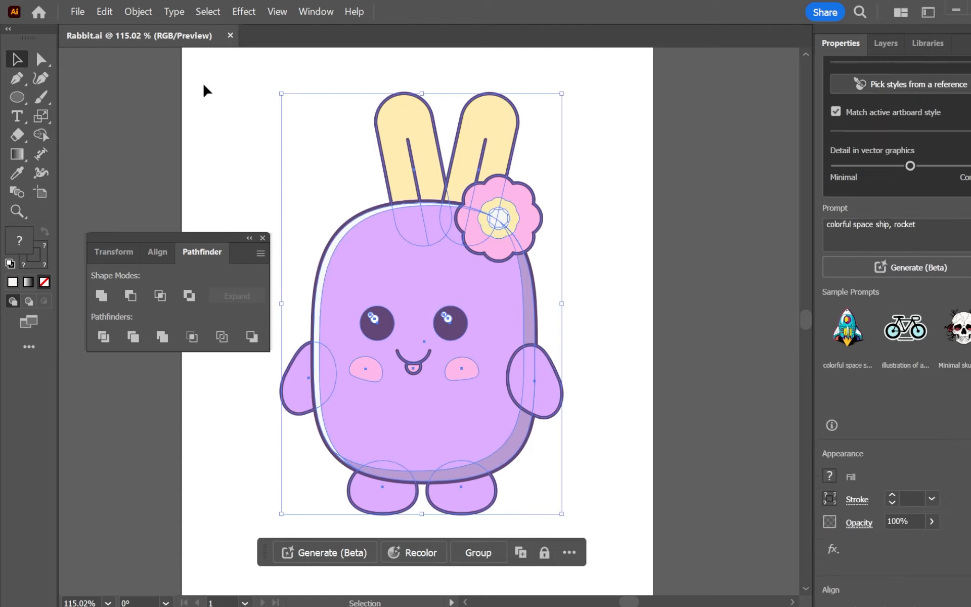
left_click(77, 11)
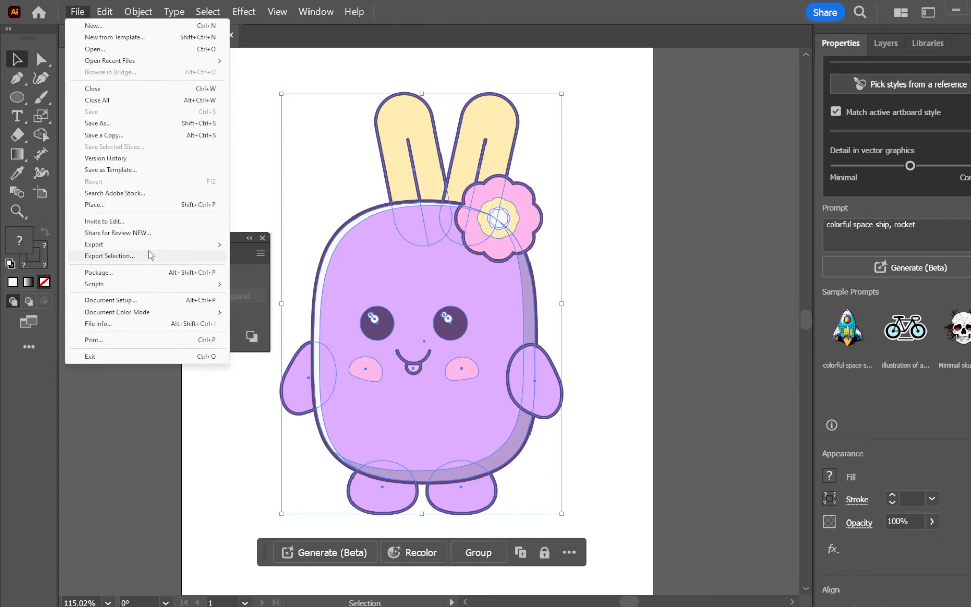
left_click(178, 257)
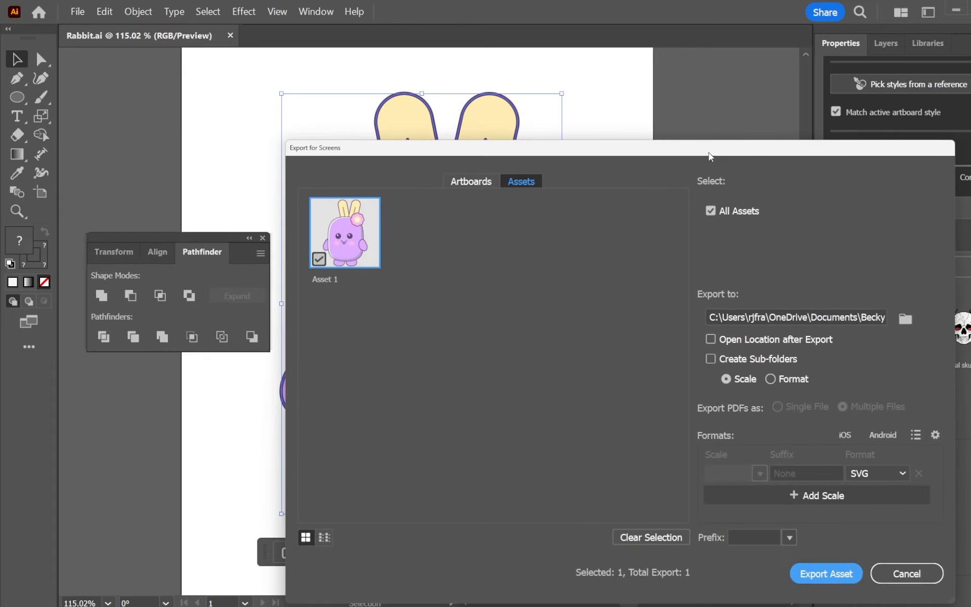
left_click_drag(708, 156, 570, 73)
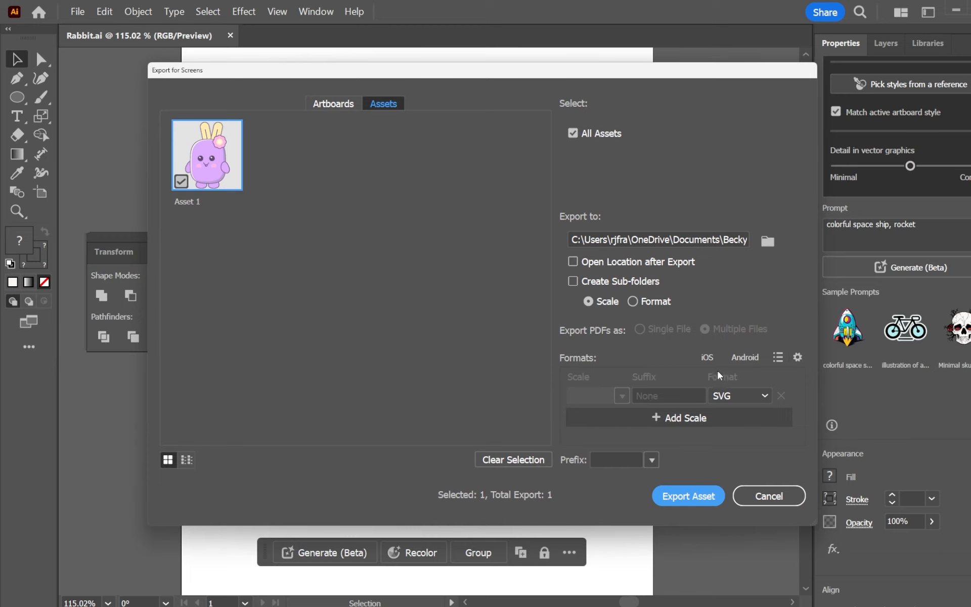
left_click(687, 496)
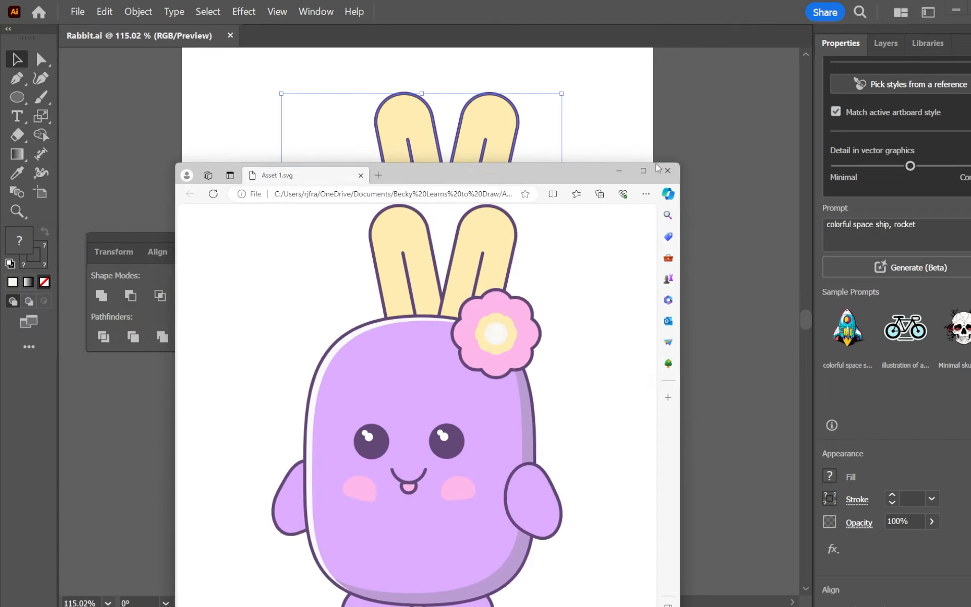
View the exported Asset 1.svg full screen in the browser, close it, and deselect the artwork.
left_click(644, 170)
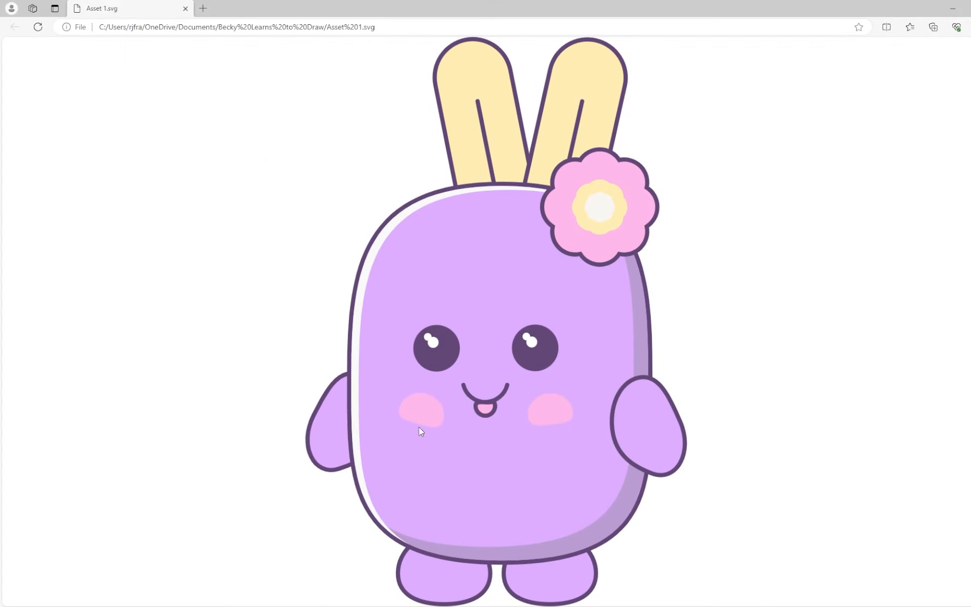
left_click(969, 9)
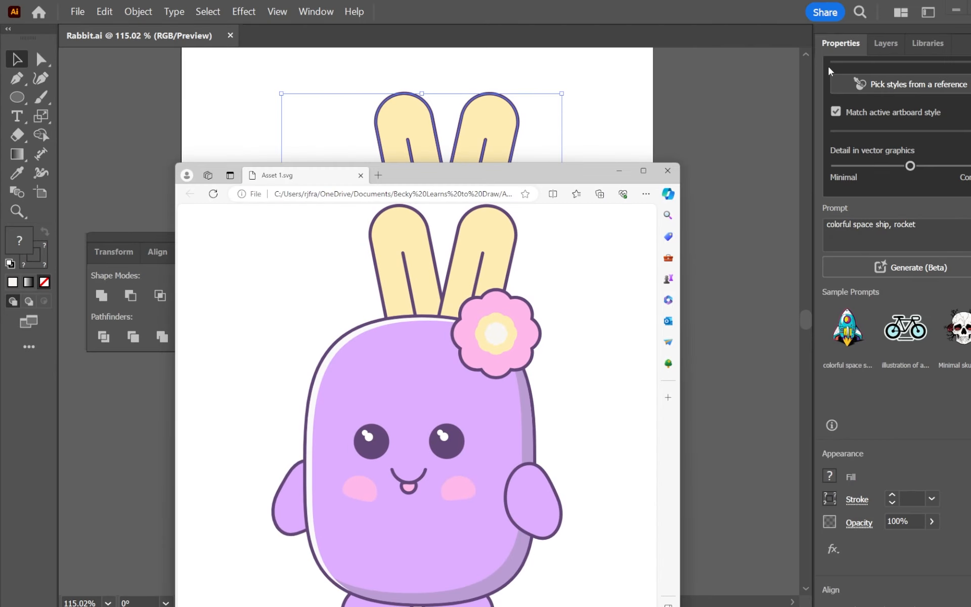
left_click(669, 171)
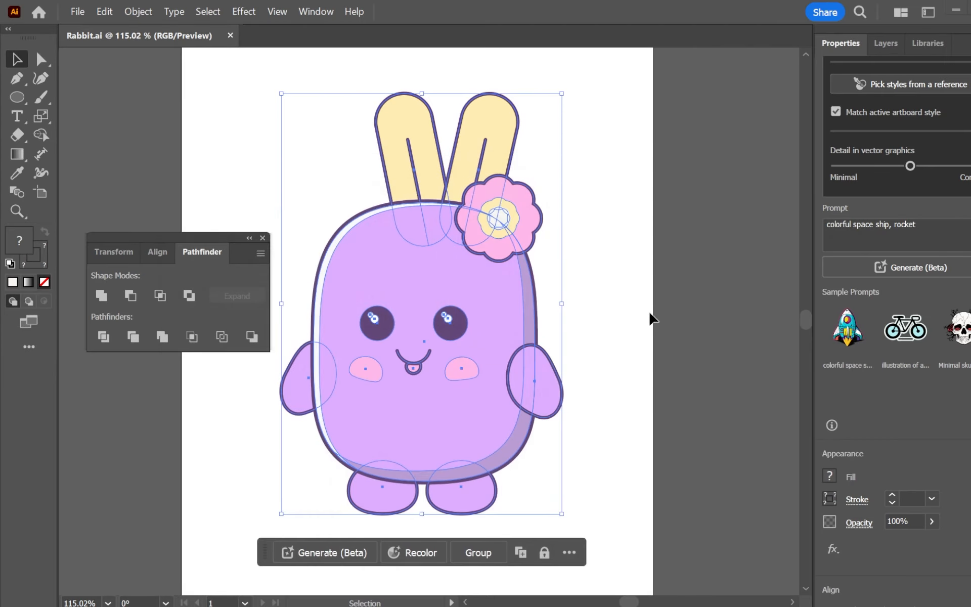
left_click(625, 319)
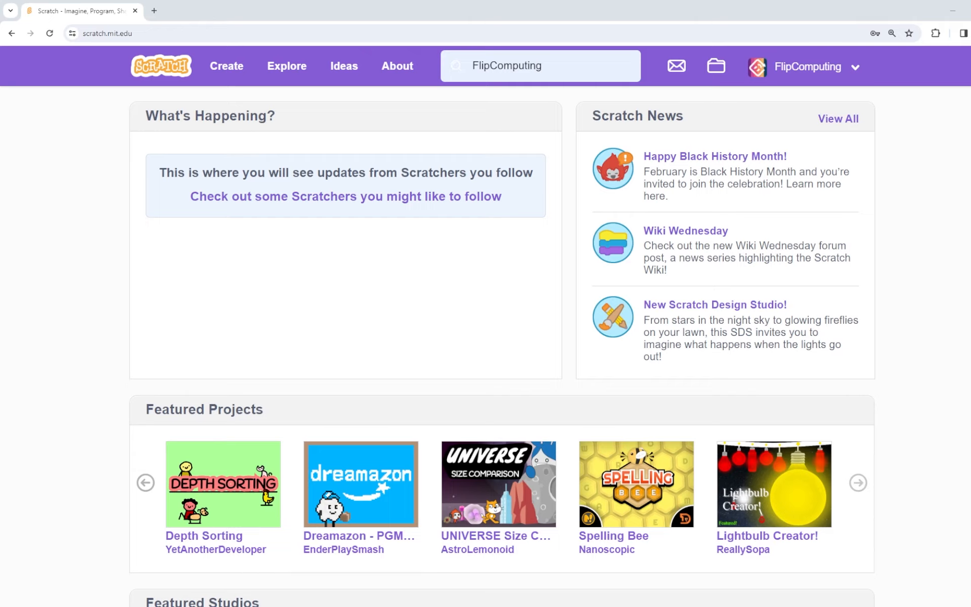
Switch to Scratch, create a new project and delete its default cat sprite.
left_click(227, 66)
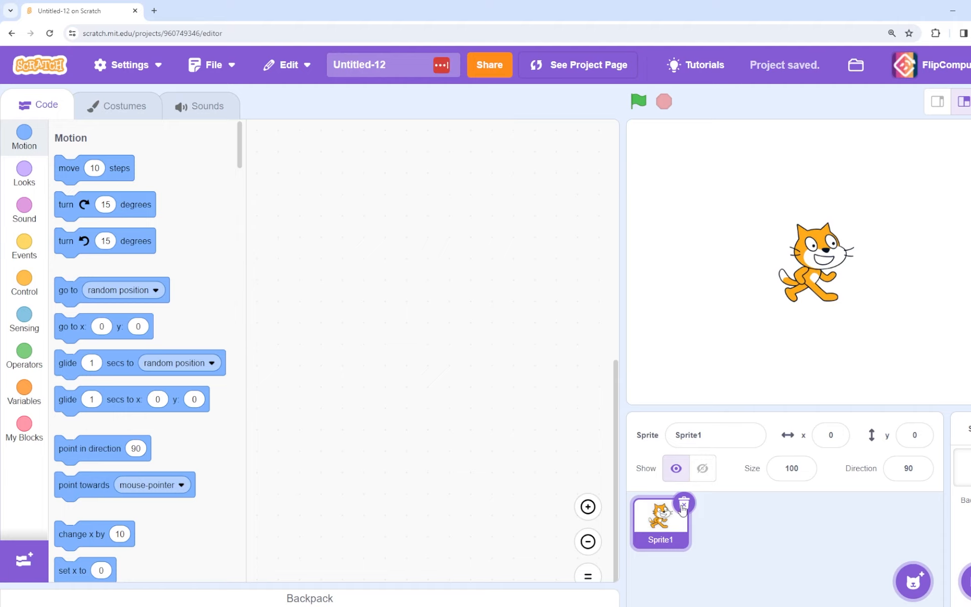
left_click(684, 505)
Upload the CuteBunnyForScratch file from the Becky Learns to Draw folder as a new sprite.
mouse_move(913, 580)
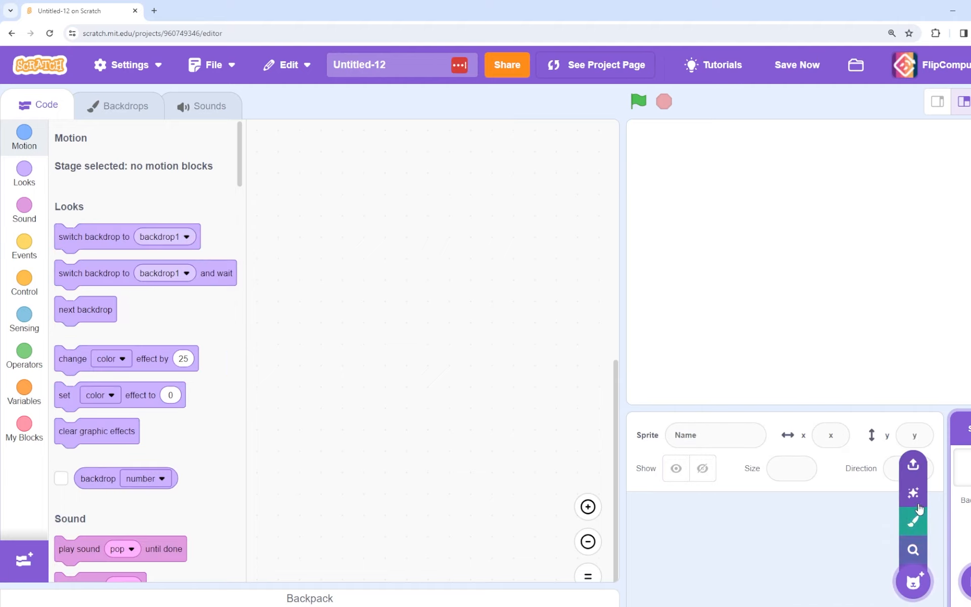
left_click(914, 465)
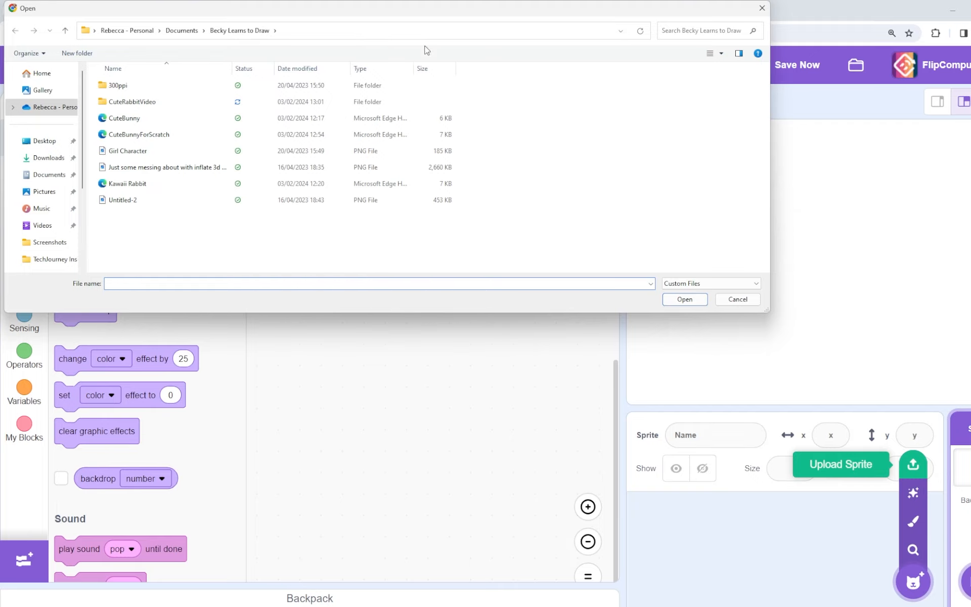
left_click_drag(405, 8, 544, 170)
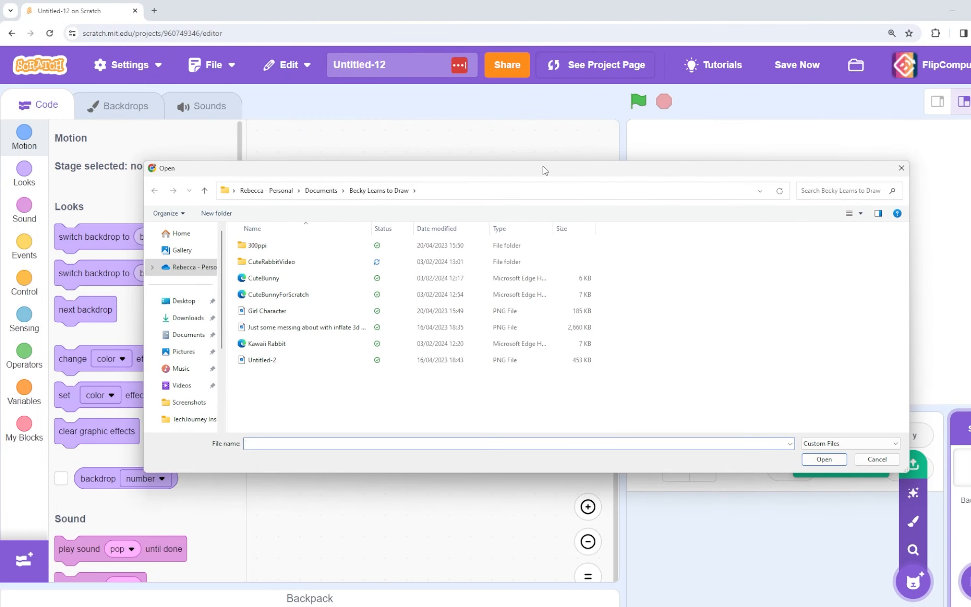
double_click(329, 294)
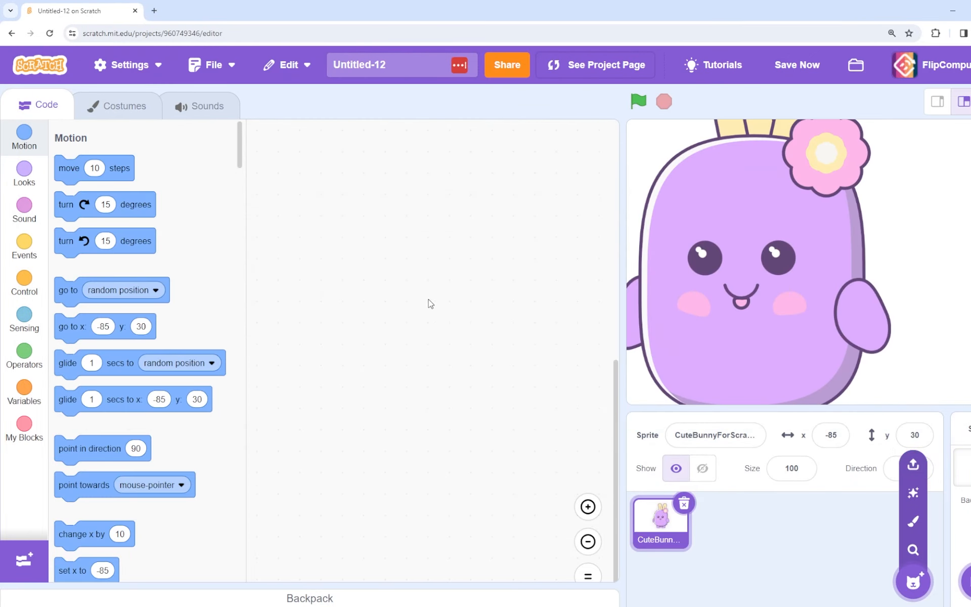
Set the bunny sprite's size to 50 and move it near the stage's center, at about x -13, y 5.
left_click(792, 468)
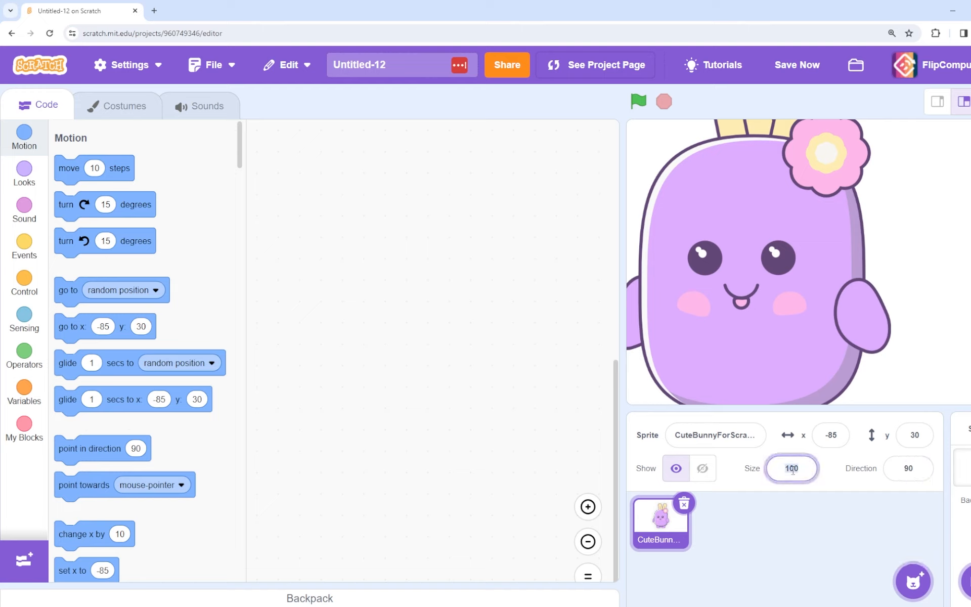
key("Return")
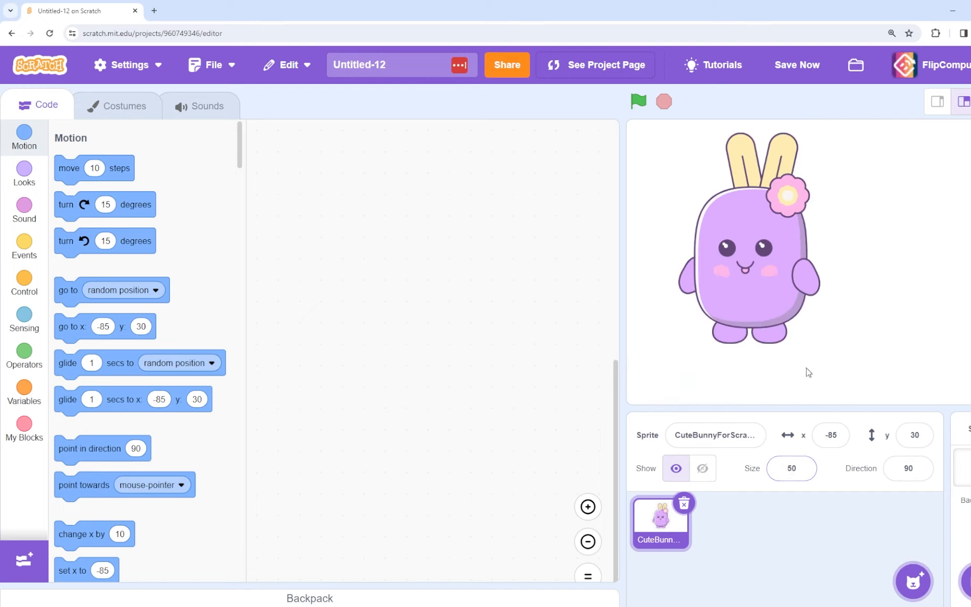
left_click_drag(742, 257, 801, 282)
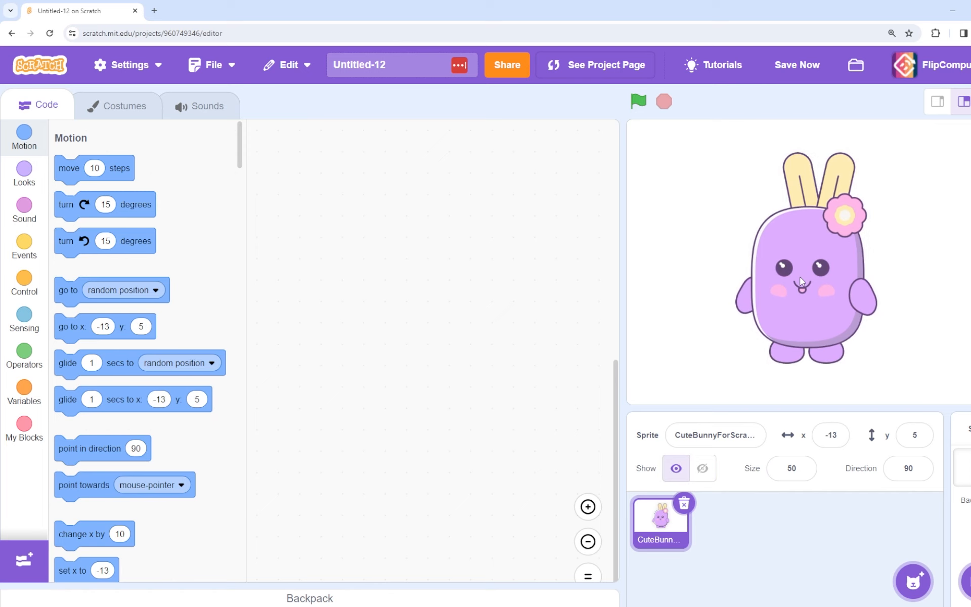
Examine the bunny's costume by selecting its separate parts, such as the ears, eyes and right arm.
left_click(120, 106)
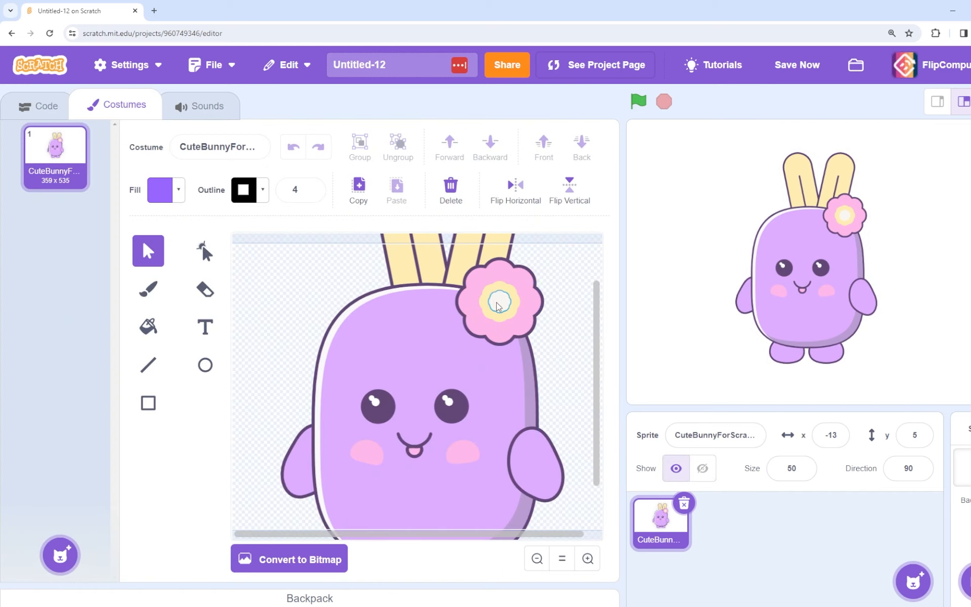
left_click(399, 266)
left_click_drag(427, 274, 491, 274)
left_click(394, 391)
left_click(376, 404)
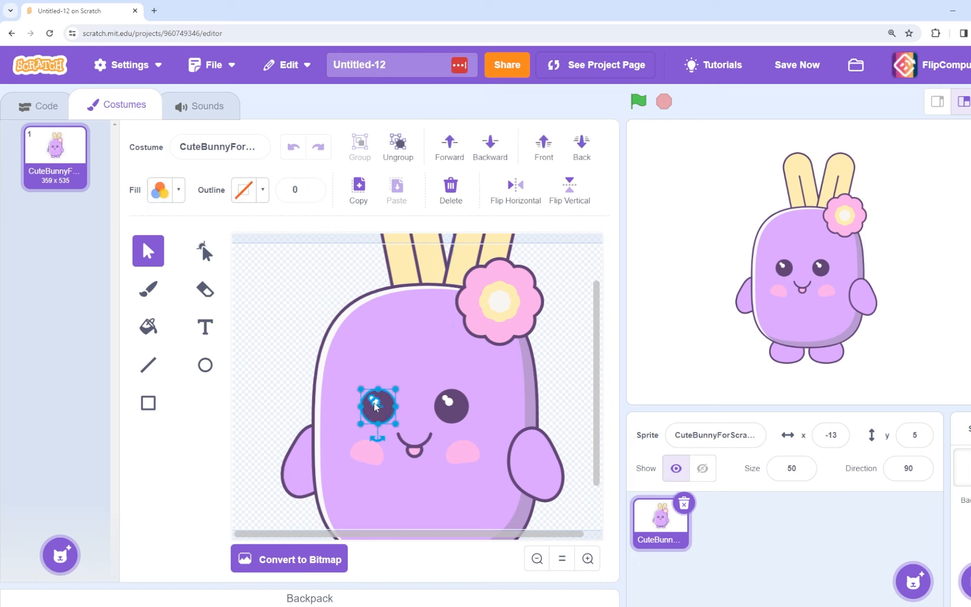
left_click(463, 418)
left_click(537, 464)
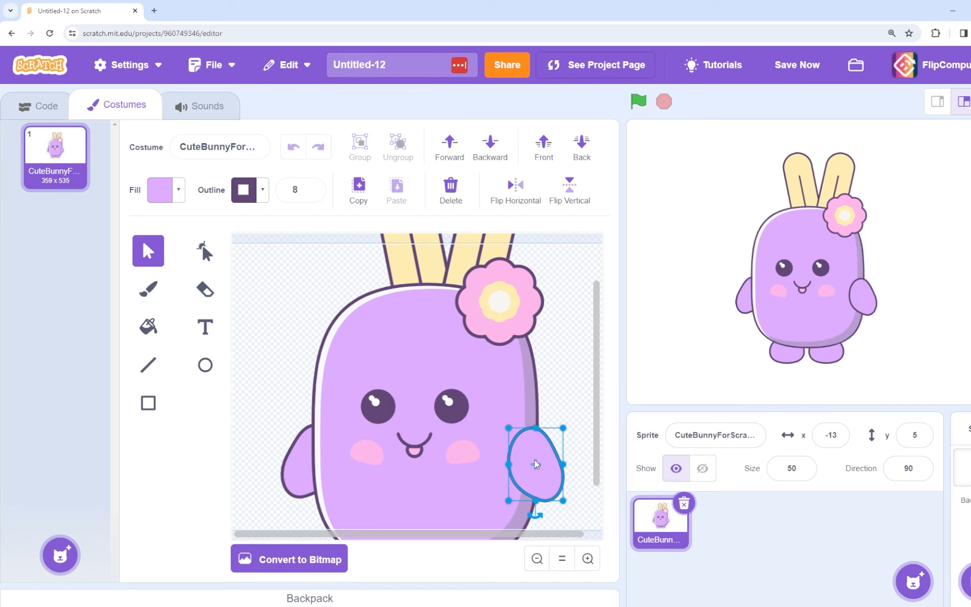
Rename the Scratch project to FlipCuteBunny and share it.
left_click(283, 312)
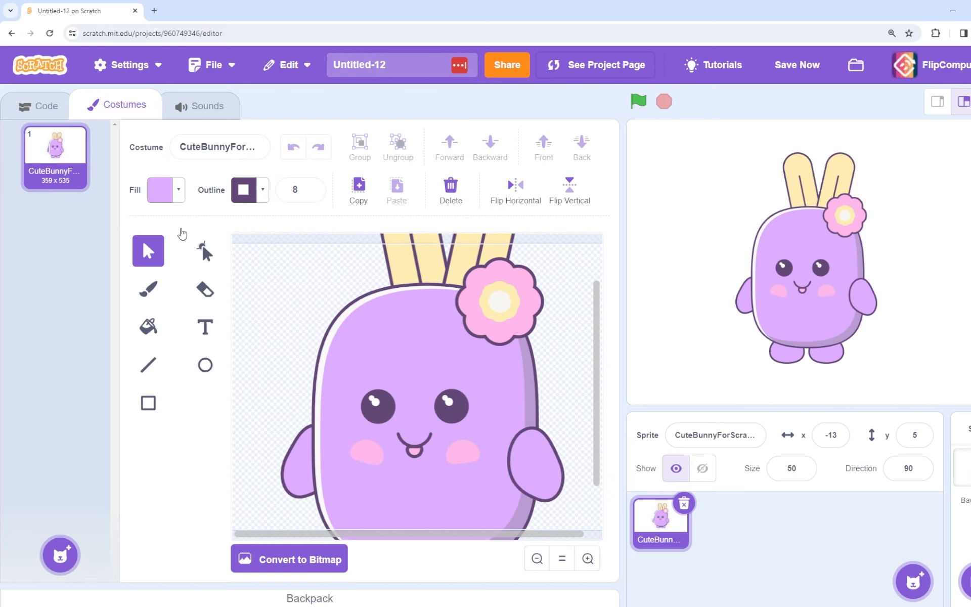
left_click(44, 104)
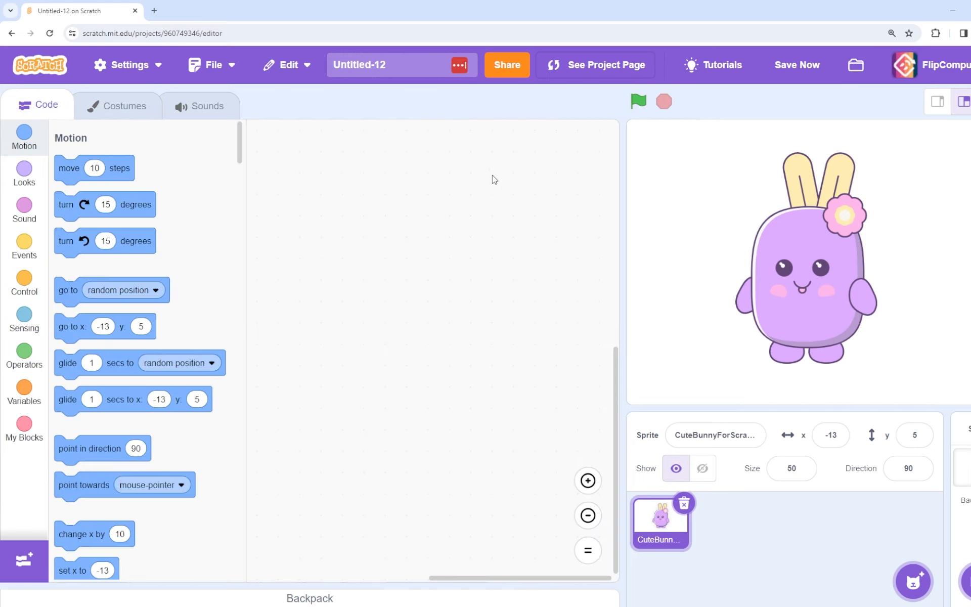
left_click(390, 64)
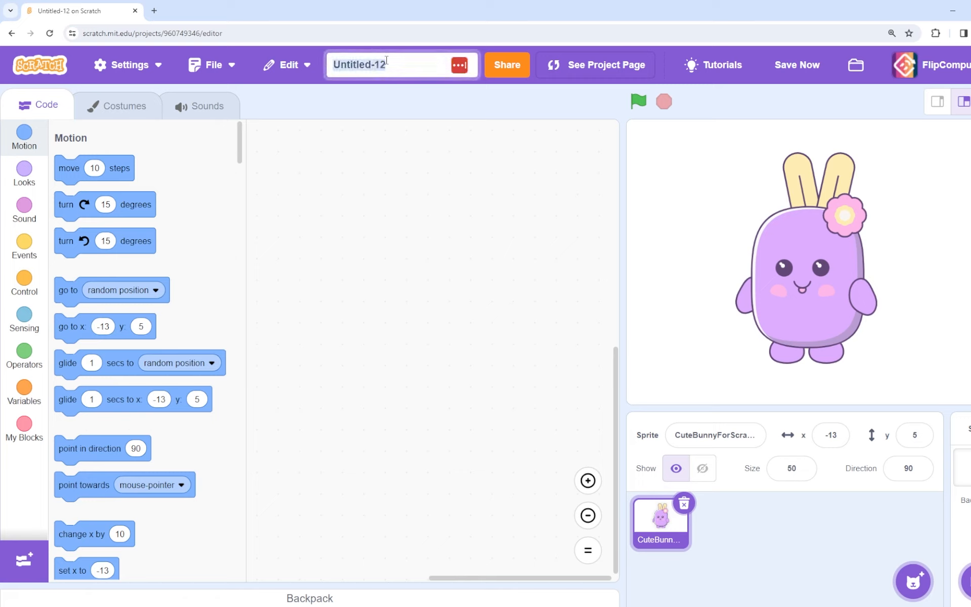
type("FlipCuteBunny")
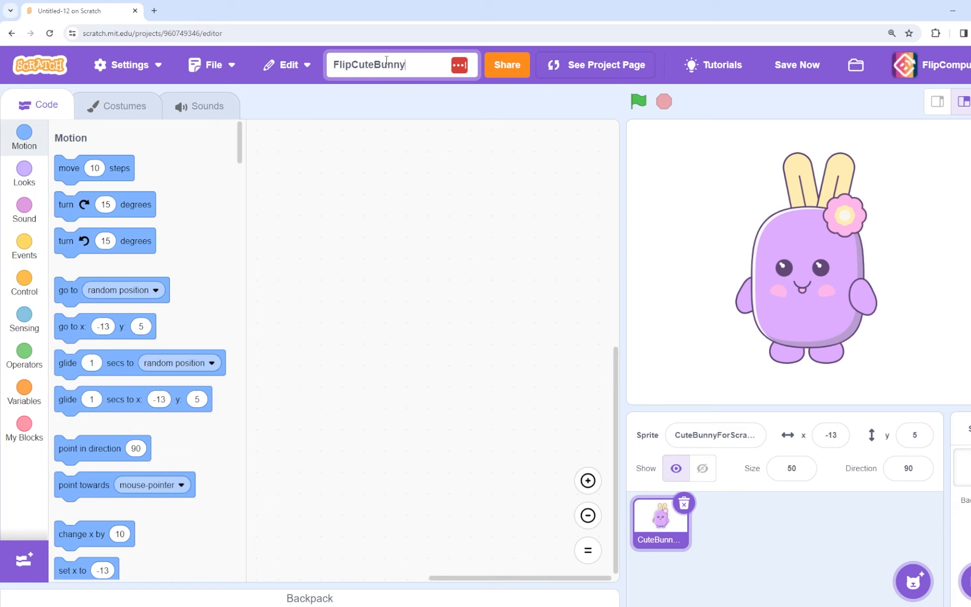
left_click(522, 65)
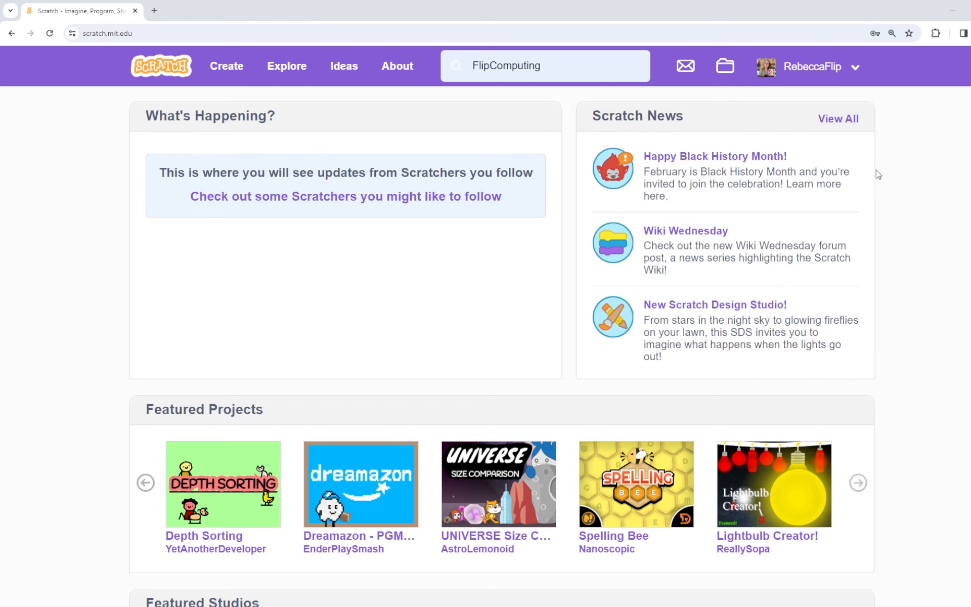
Search Scratch for FlipComputing and open the Assets studio from the studio results sorted by Trending.
left_click(562, 63)
left_click(581, 88)
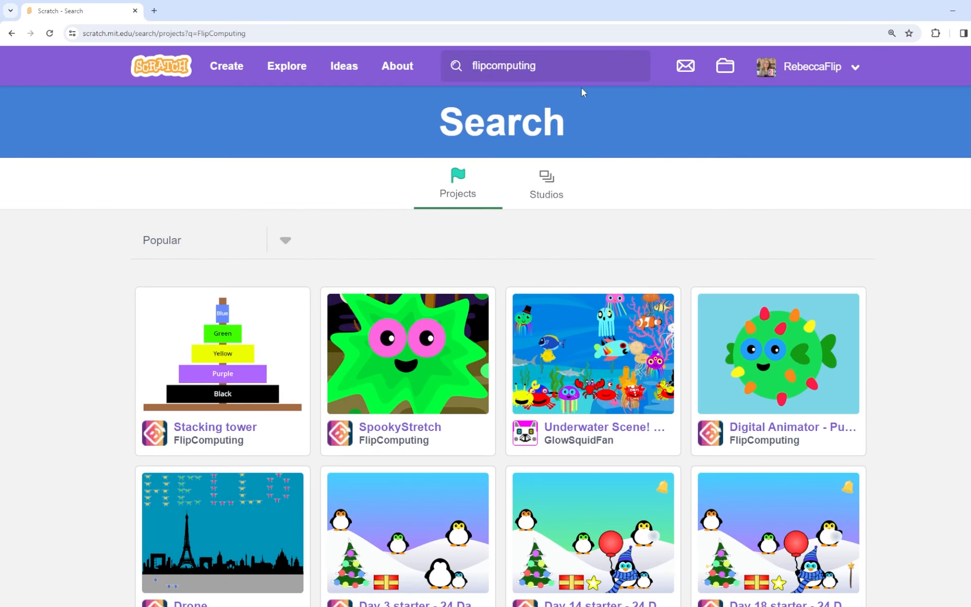
left_click(549, 192)
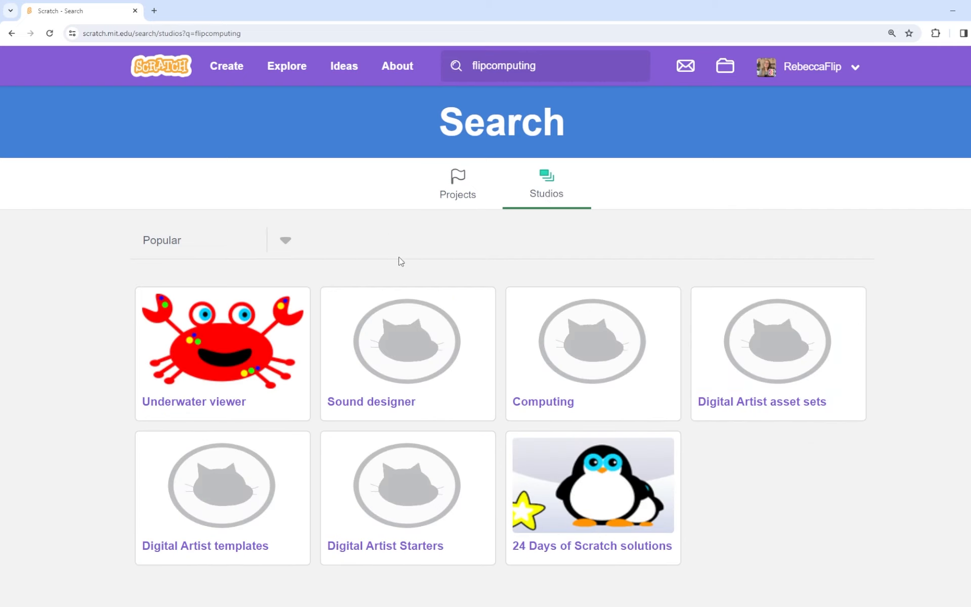
left_click(207, 239)
left_click(192, 258)
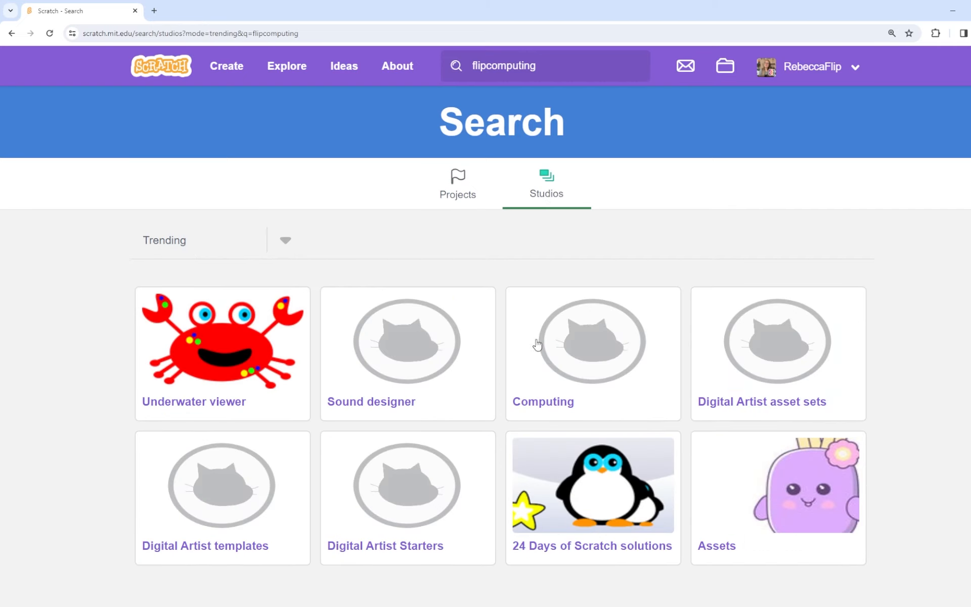
left_click(813, 527)
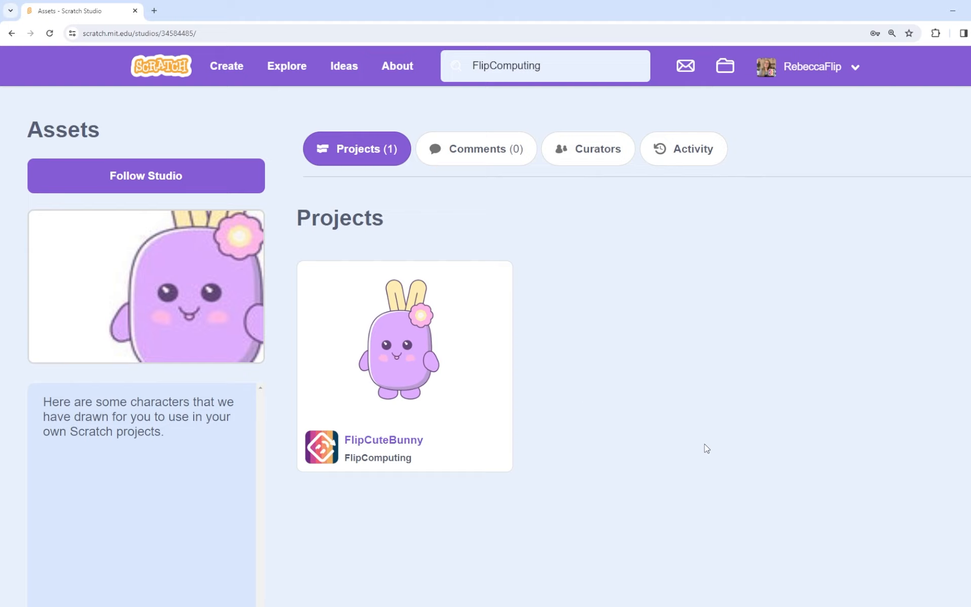
Remix the FlipCuteBunny project from the Assets studio and open the remixed bunny sprite's costume.
left_click(400, 340)
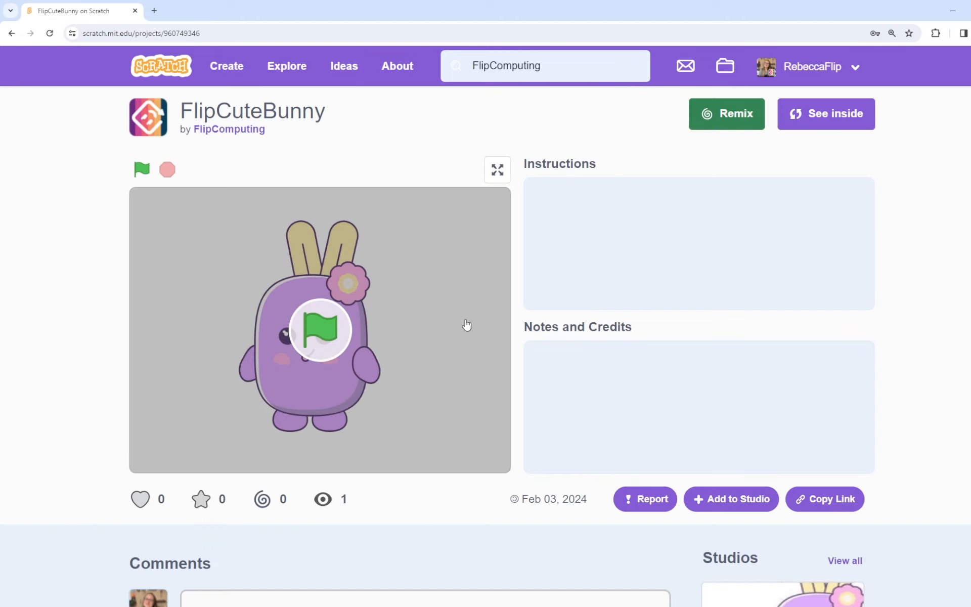
left_click(721, 115)
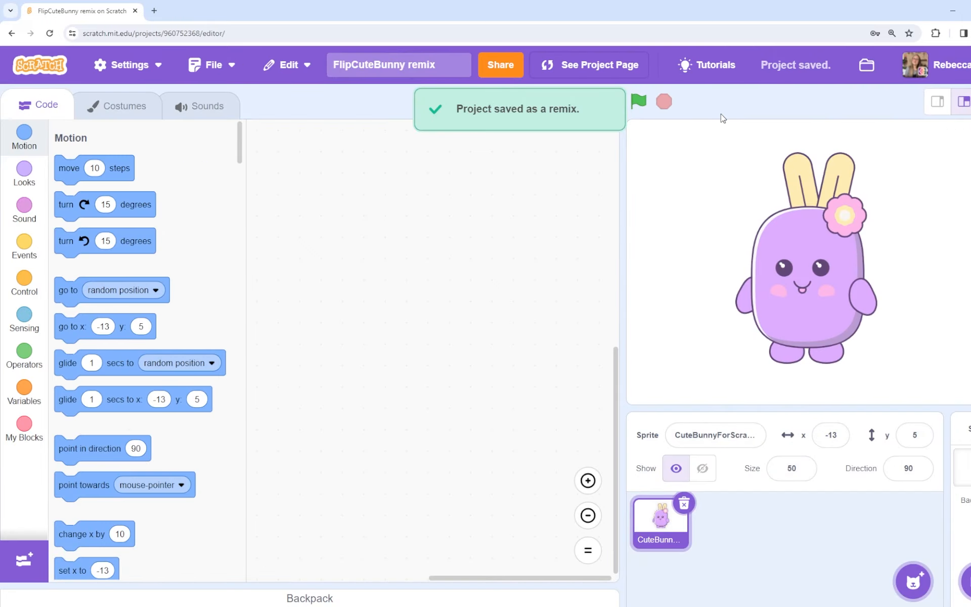
left_click(124, 106)
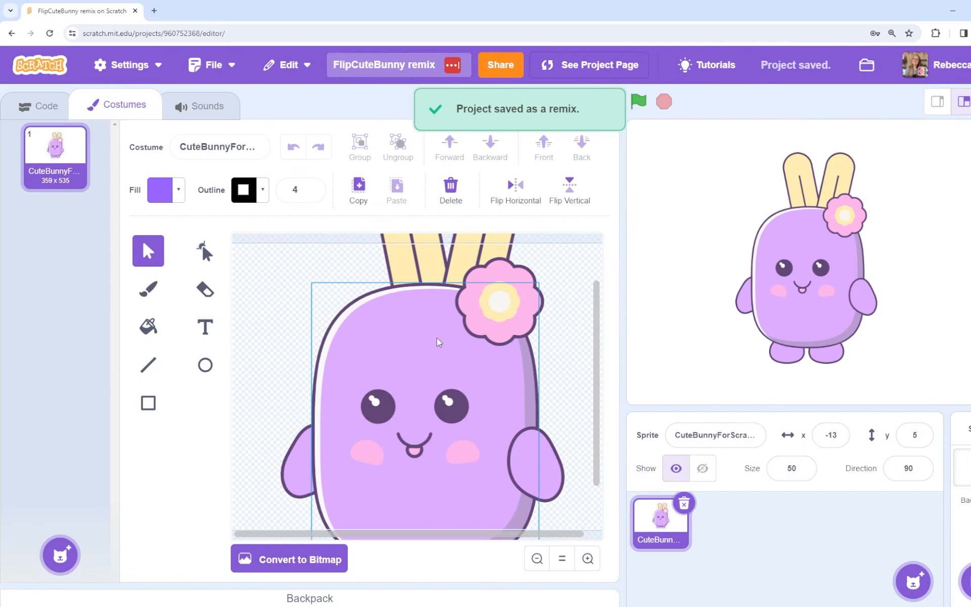